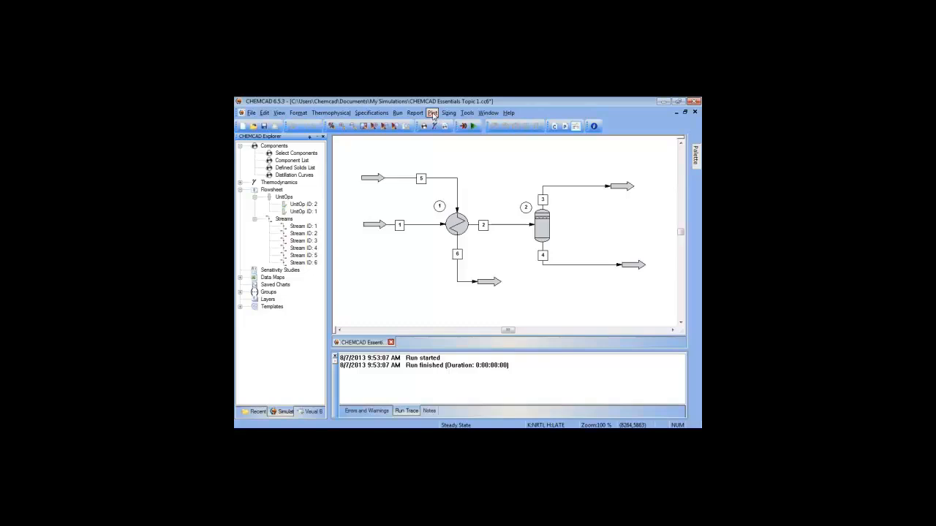
# Step: Start a TPXY plot with Ethanol as the first component and Water as the second component
pyautogui.click(432, 115)
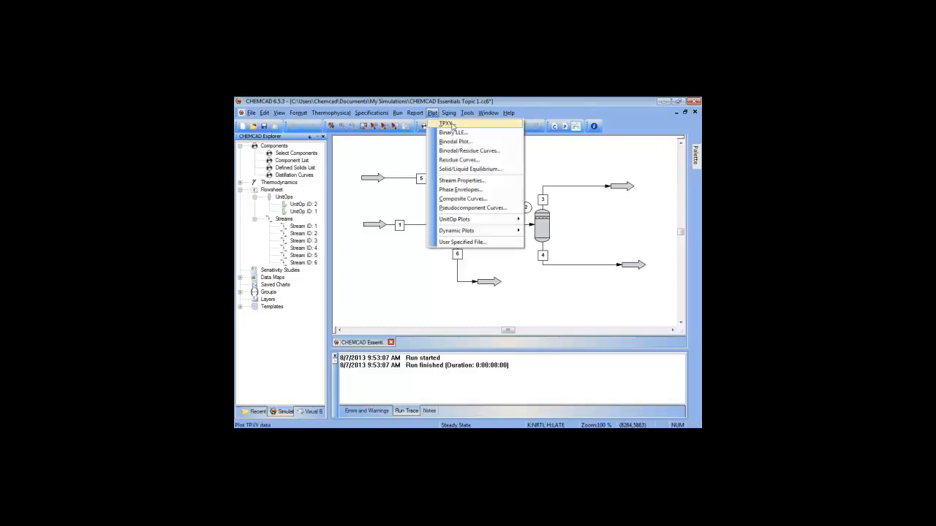
pyautogui.click(453, 124)
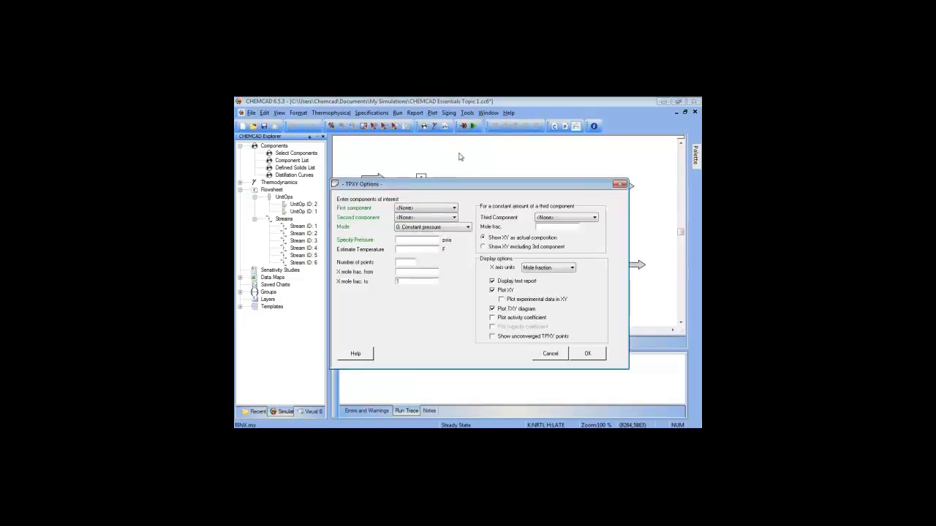
pyautogui.click(454, 210)
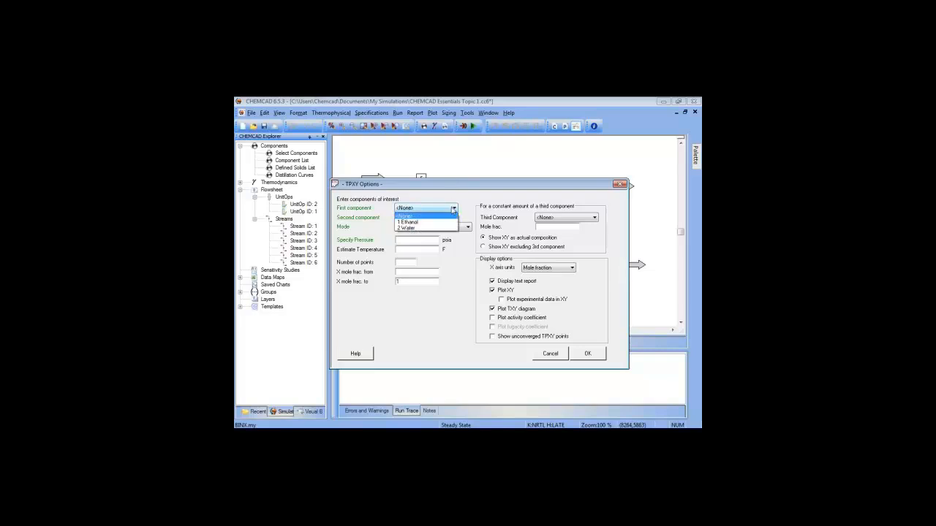
pyautogui.click(431, 224)
pyautogui.click(435, 218)
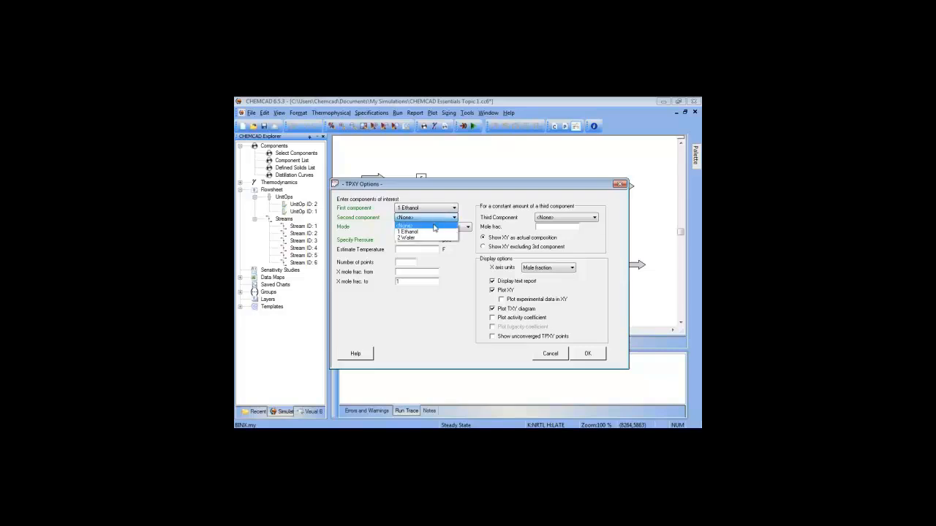
pyautogui.click(430, 239)
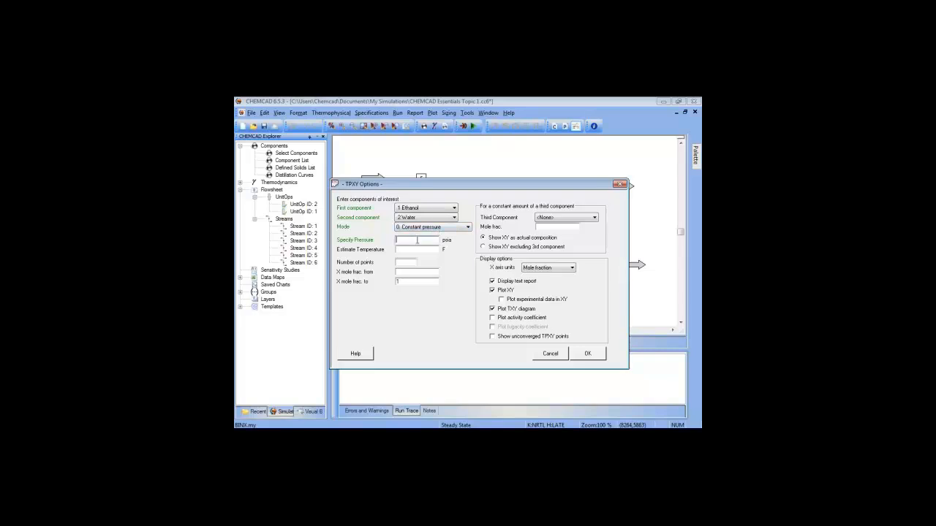
# Step: Choose the constant pressure mode for the TPXY plot and specify a pressure of 50 psia
pyautogui.click(442, 228)
pyautogui.click(442, 234)
pyautogui.click(425, 240)
pyautogui.write('50')
pyautogui.moveTo(471, 185)
pyautogui.mouseDown()
pyautogui.moveTo(466, 246)
pyautogui.moveTo(491, 238)
pyautogui.moveTo(490, 159)
pyautogui.mouseUp()
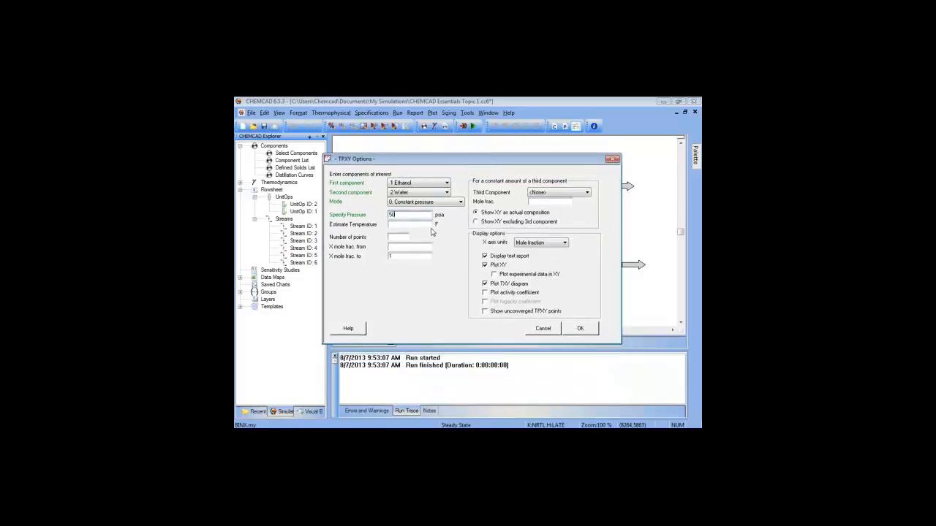
# Step: Set 100 points and weight fraction as the X axis units, and generate the TPXY results
pyautogui.click(400, 236)
pyautogui.write('100')
pyautogui.click(565, 244)
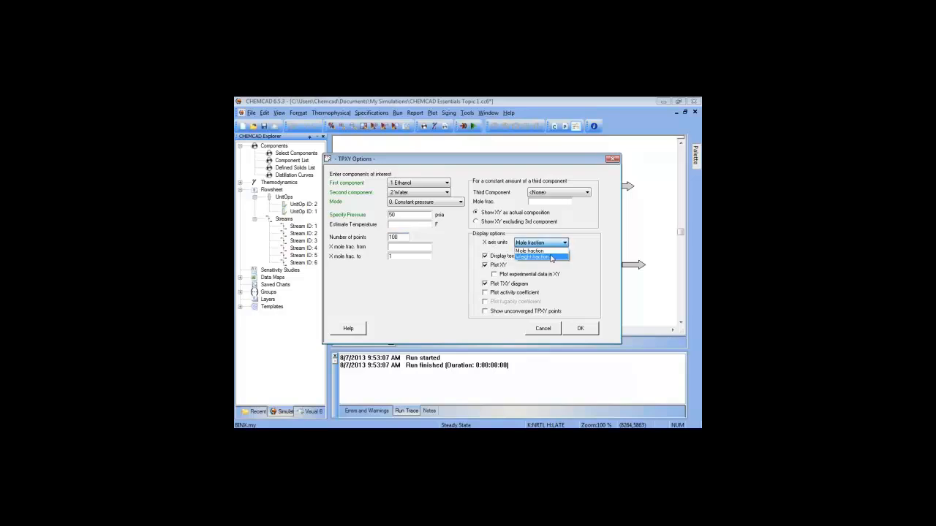
pyautogui.click(550, 258)
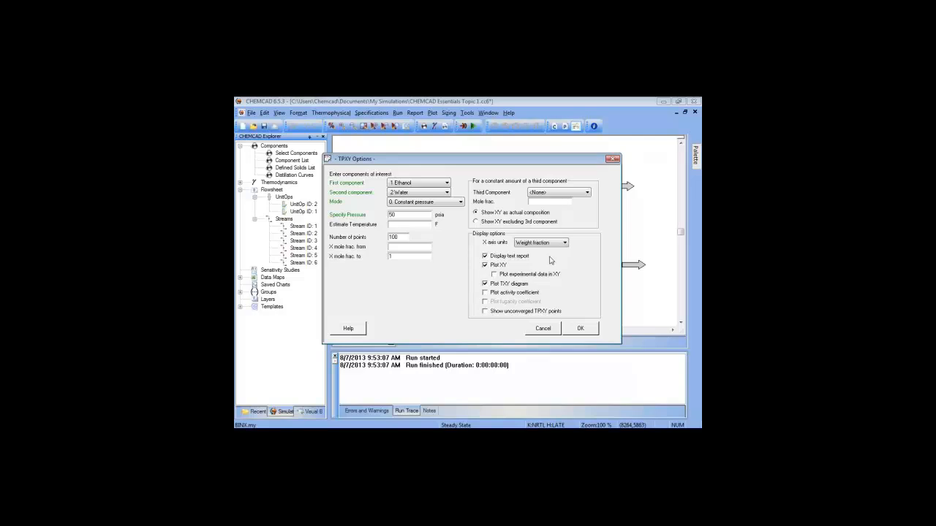
pyautogui.click(578, 329)
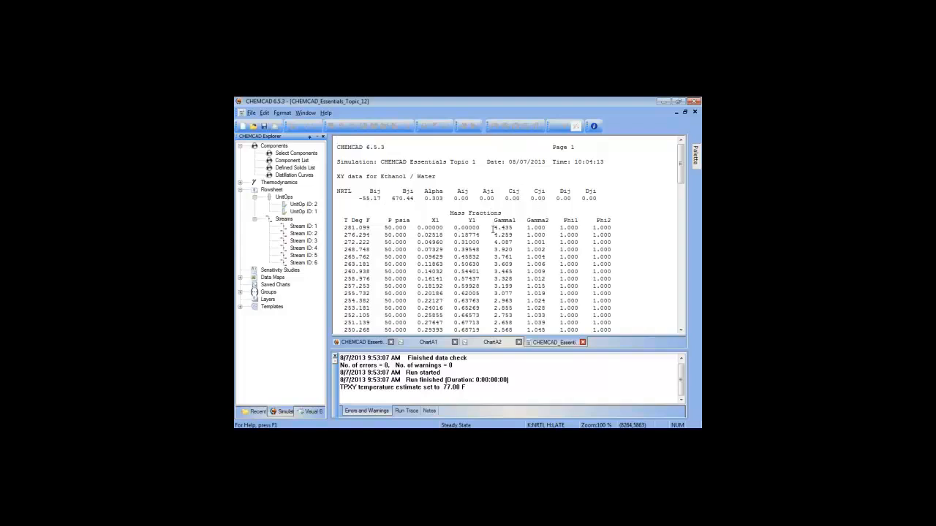
# Step: Read through the ethanol/water XY data report from start to end and close it
pyautogui.scroll(-1, 490, 232)
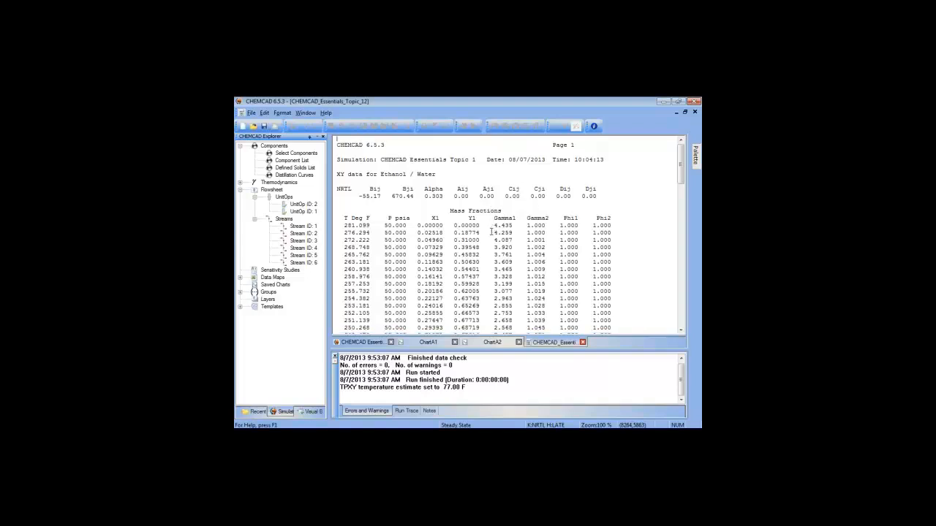
pyautogui.scroll(-6, 491, 233)
pyautogui.scroll(-12, 489, 232)
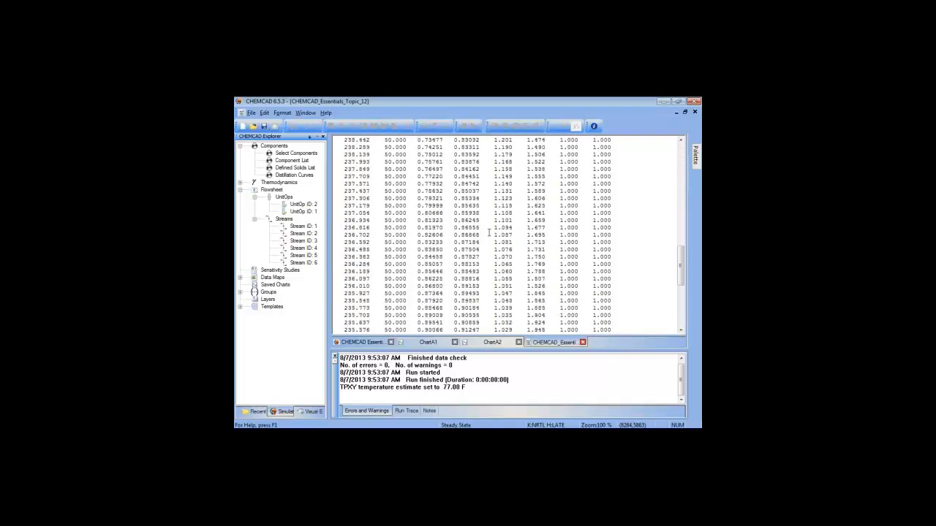
pyautogui.scroll(-9, 489, 233)
pyautogui.scroll(20, 489, 233)
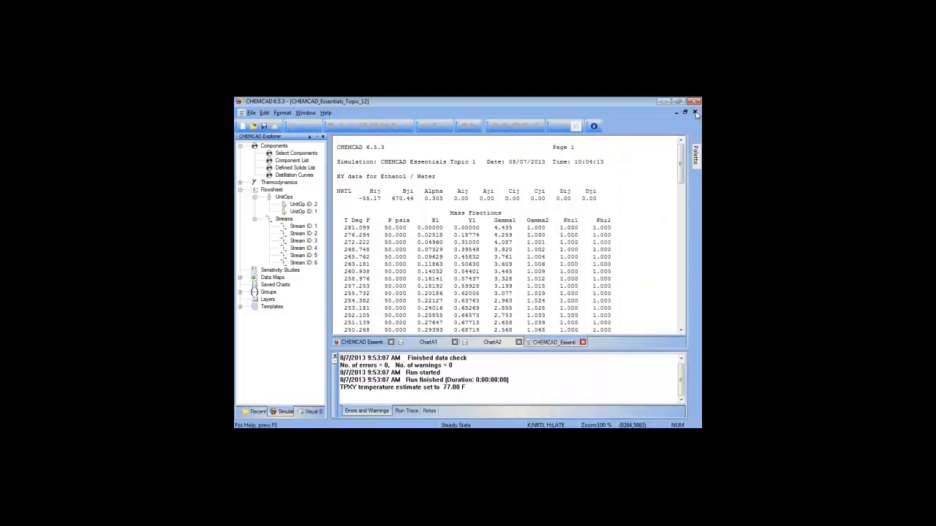
pyautogui.click(583, 342)
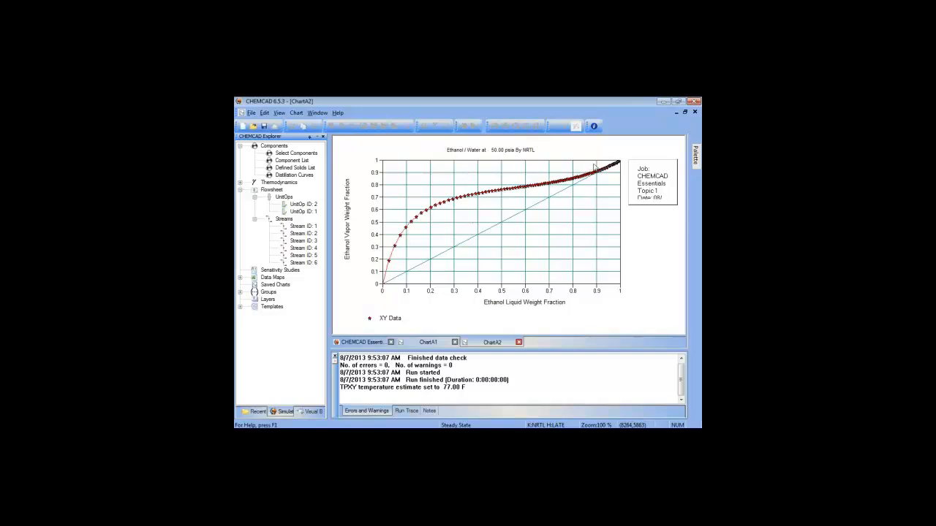
# Step: Examine the ethanol/water XY chart where the curve meets the diagonal near pure ethanol, restore the full range and close the chart
pyautogui.moveTo(598, 166); pyautogui.dragTo(615, 181)
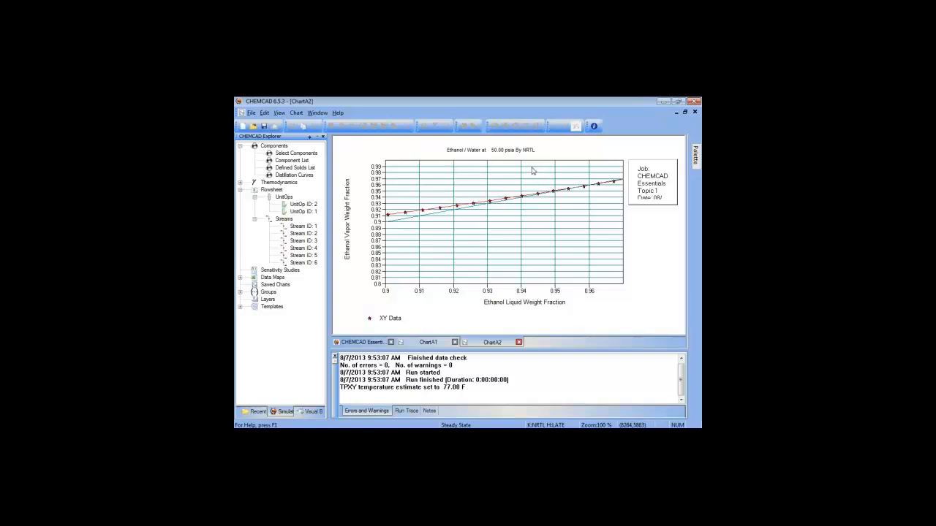
pyautogui.moveTo(532, 171); pyautogui.dragTo(615, 222)
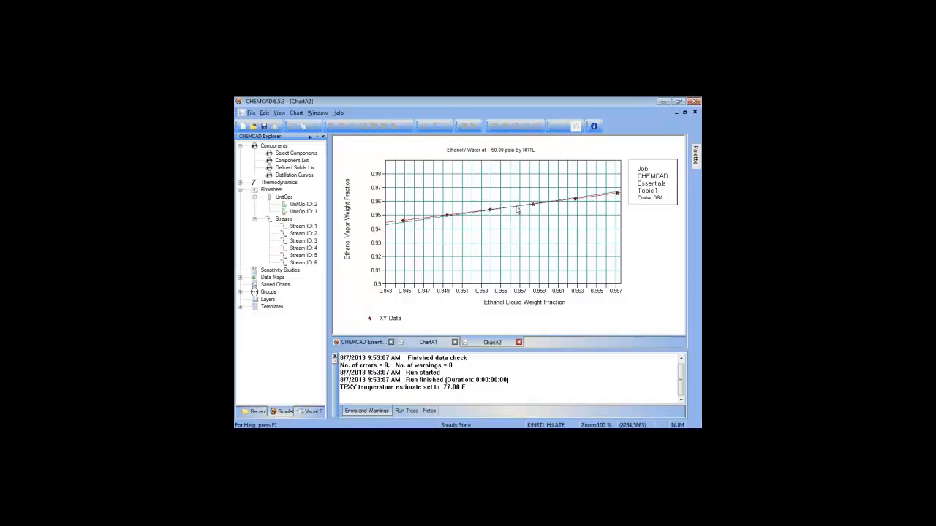
pyautogui.moveTo(474, 180); pyautogui.dragTo(548, 239)
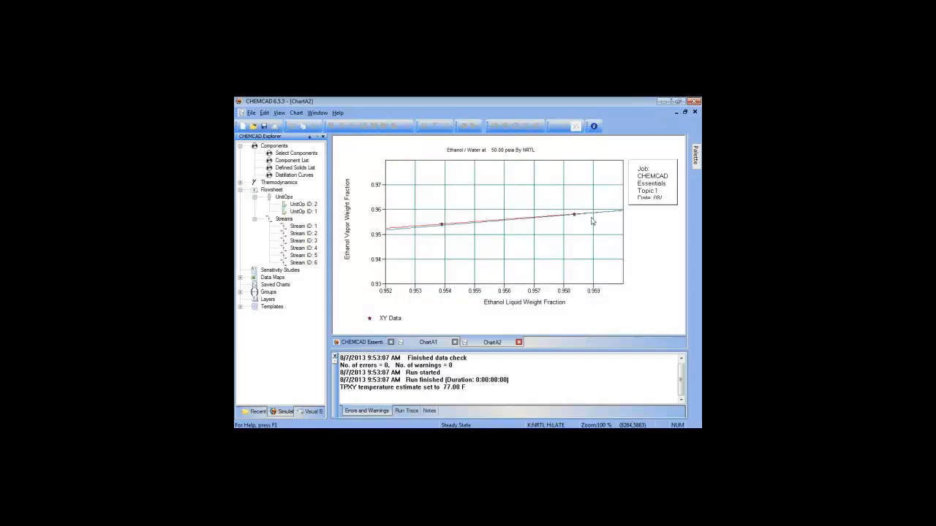
pyautogui.rightClick(523, 239)
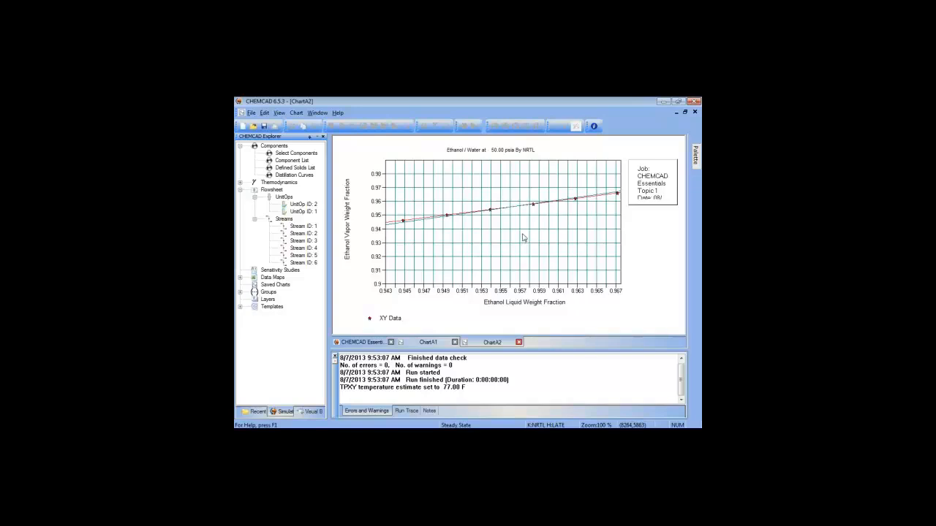
pyautogui.moveTo(474, 176); pyautogui.dragTo(582, 242)
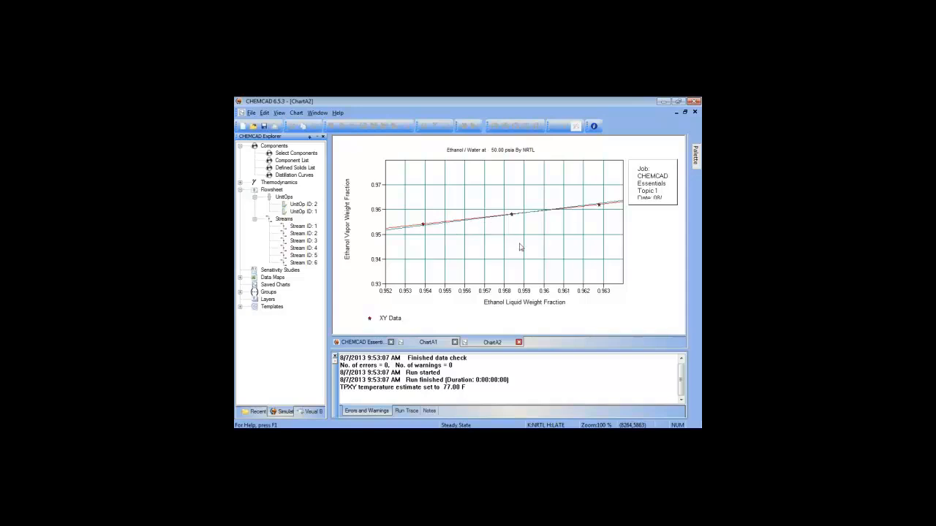
pyautogui.scroll(-1, 517, 233)
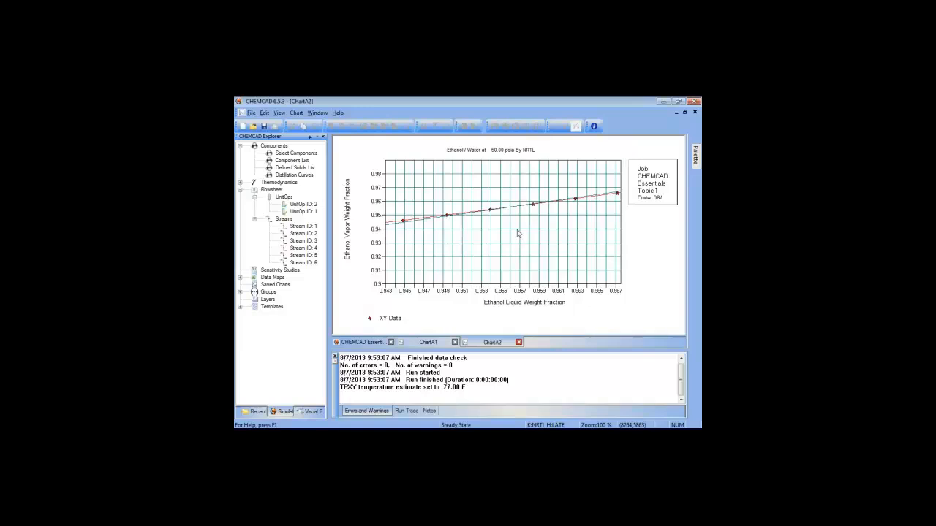
pyautogui.scroll(-1, 517, 233)
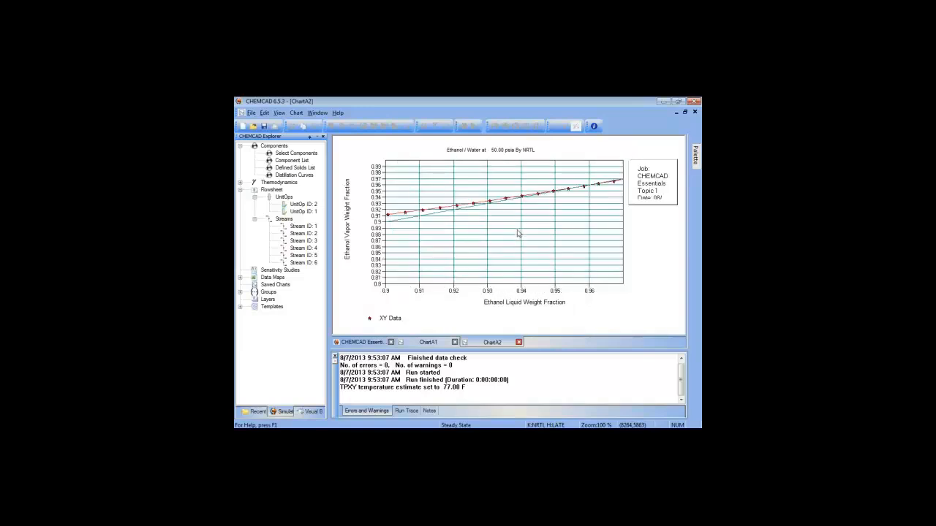
pyautogui.scroll(-1, 517, 234)
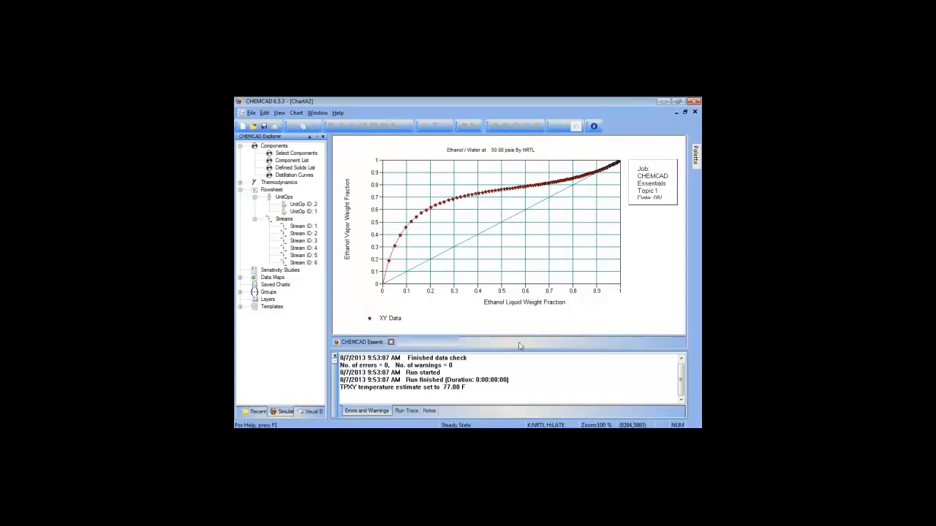
pyautogui.click(518, 342)
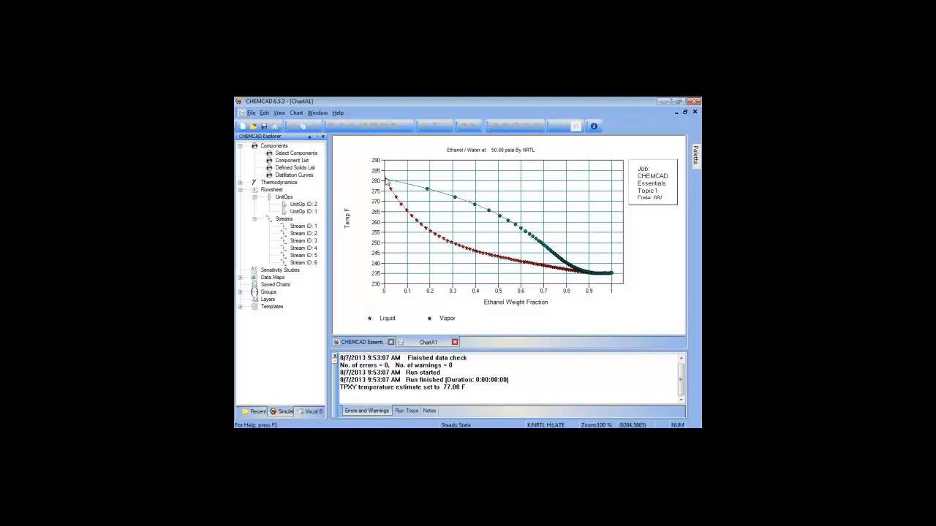
# Step: Examine the ethanol/water temperature chart above 0.9 ethanol weight fraction, restore its full range and close the chart
pyautogui.moveTo(386, 181)
pyautogui.moveTo(589, 261); pyautogui.dragTo(616, 283)
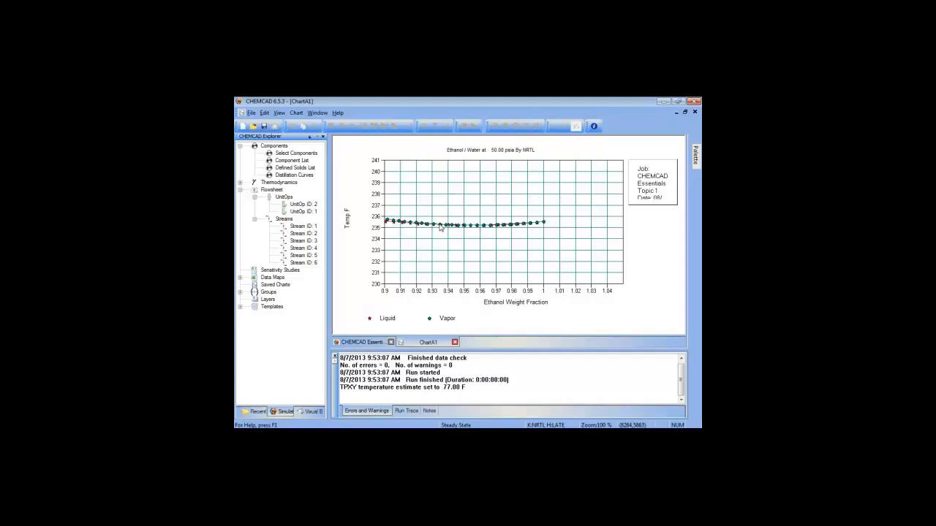
pyautogui.moveTo(441, 228)
pyautogui.doubleClick(503, 256)
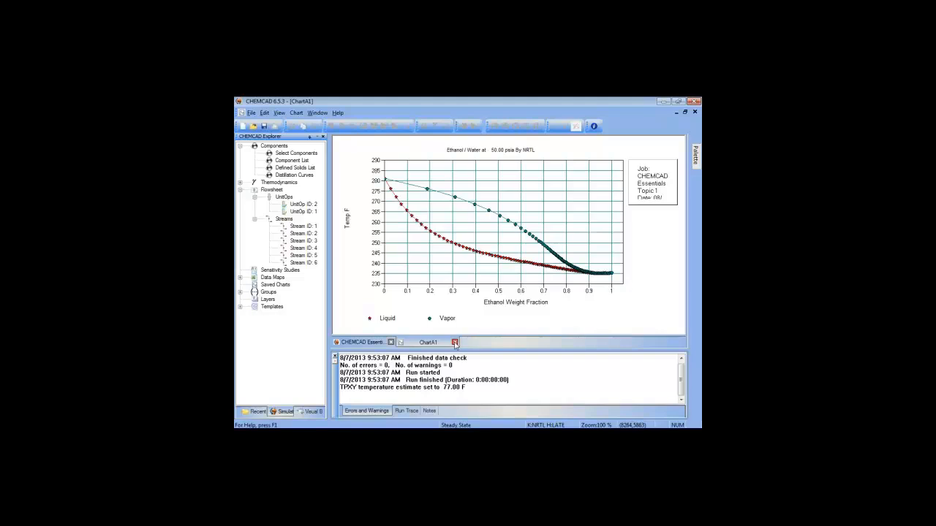
pyautogui.click(455, 343)
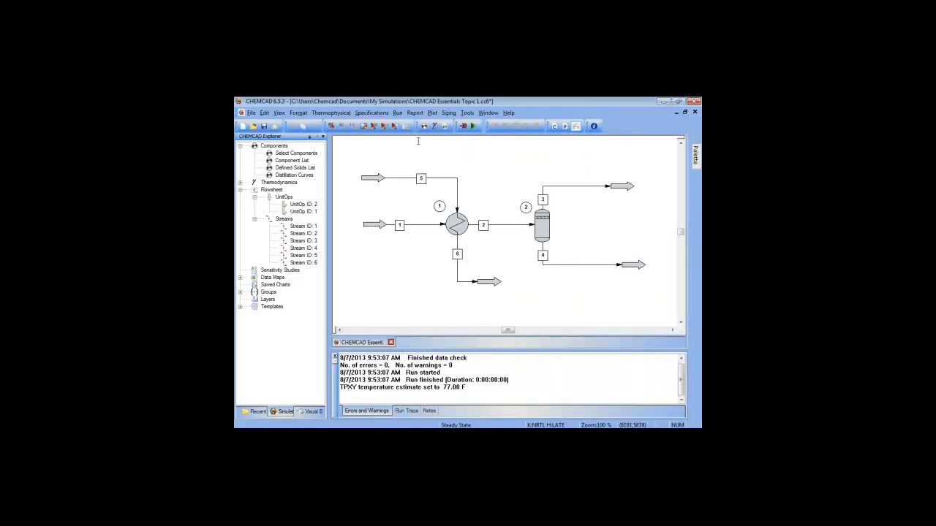
# Step: Add a two-line text note above the flowsheet reading "High temp 281" and "Low temp 236"
pyautogui.click(419, 143)
pyautogui.write('High temp')
pyautogui.write('201')
pyautogui.press('Return')
pyautogui.write('Low temp')
pyautogui.click(465, 169)
# Step: Generate another TPXY plot with Water as the first component and Ethanol as the second component
pyautogui.click(433, 114)
pyautogui.click(449, 123)
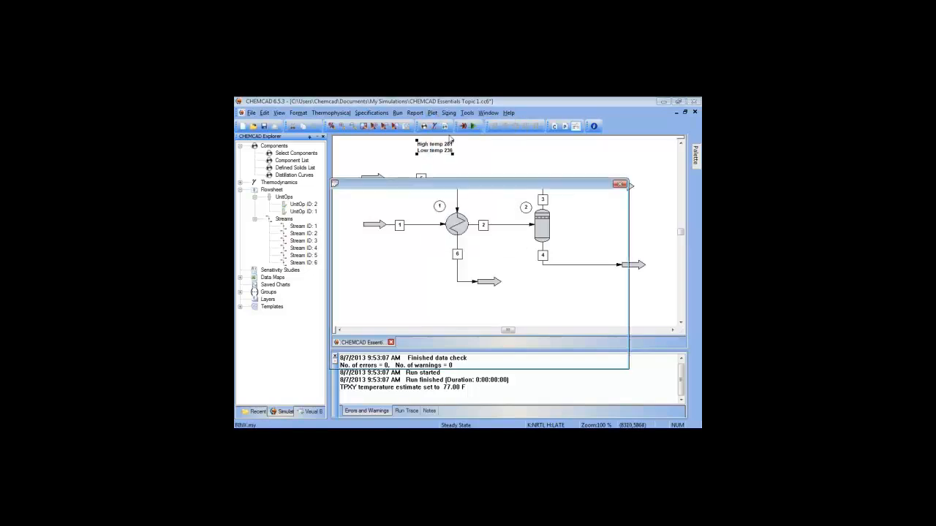
pyautogui.click(438, 208)
pyautogui.click(432, 228)
pyautogui.click(431, 218)
pyautogui.click(432, 232)
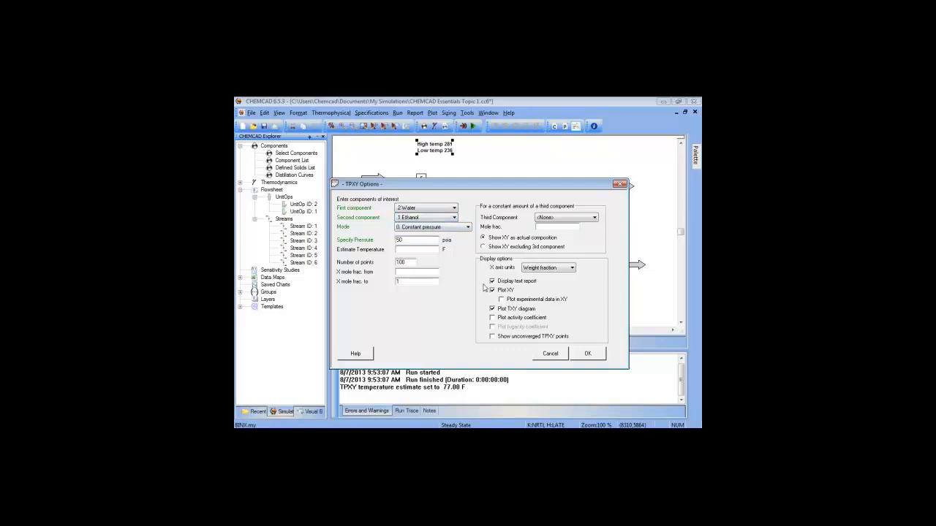
pyautogui.click(588, 354)
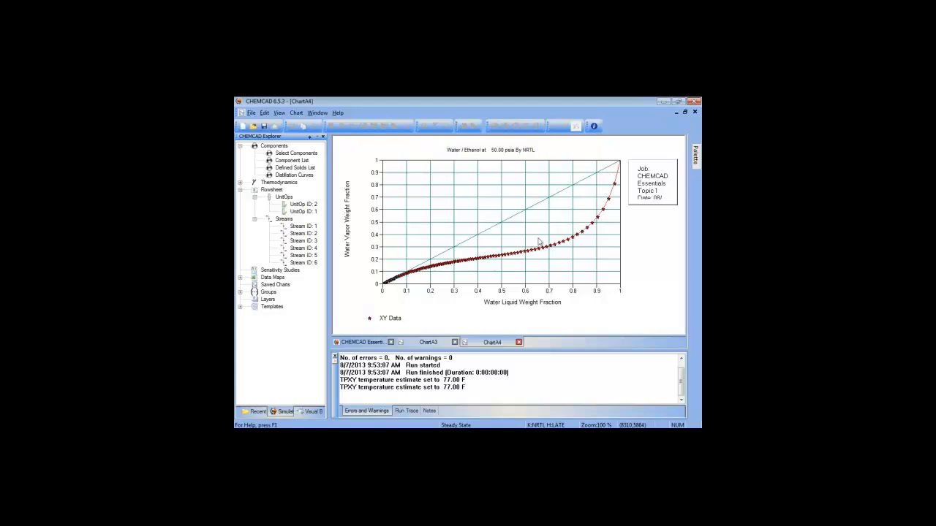
# Step: View the water/ethanol XY and temperature charts, closing each one to return to the flowsheet
pyautogui.click(519, 343)
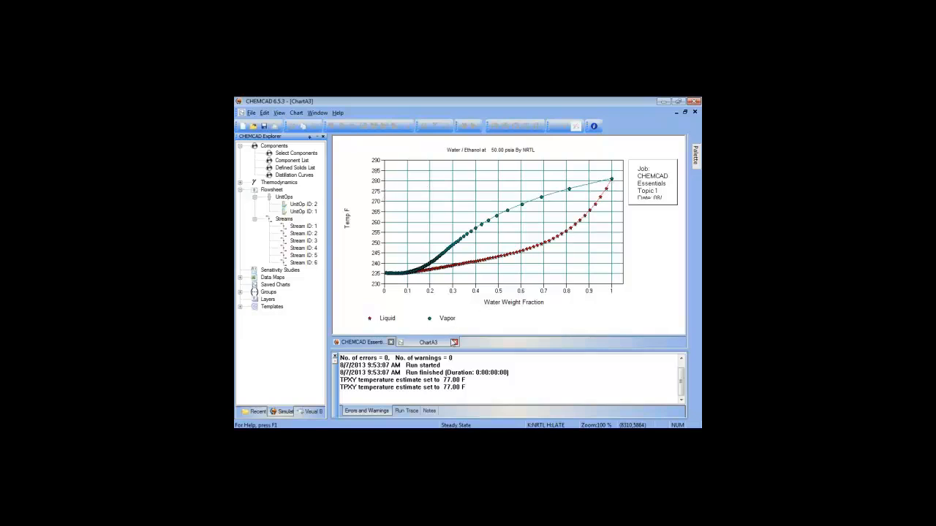
pyautogui.click(455, 342)
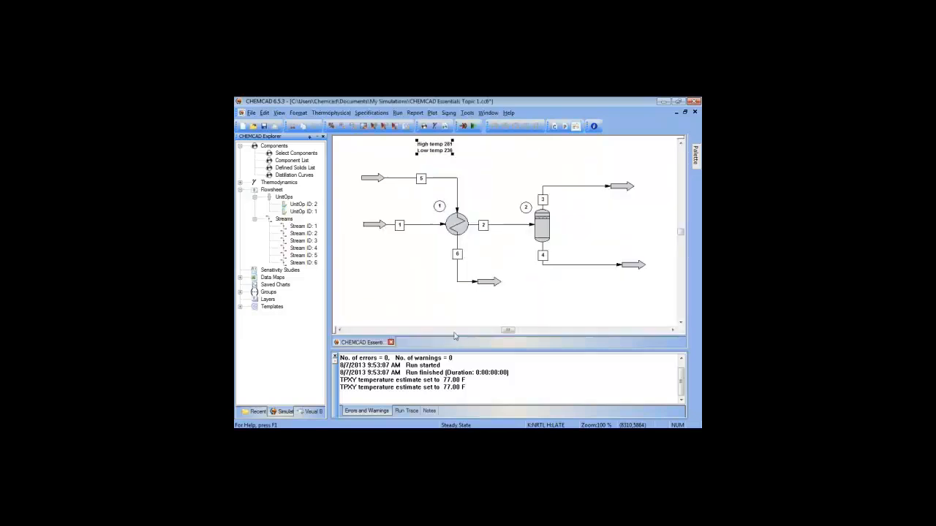
pyautogui.click(433, 113)
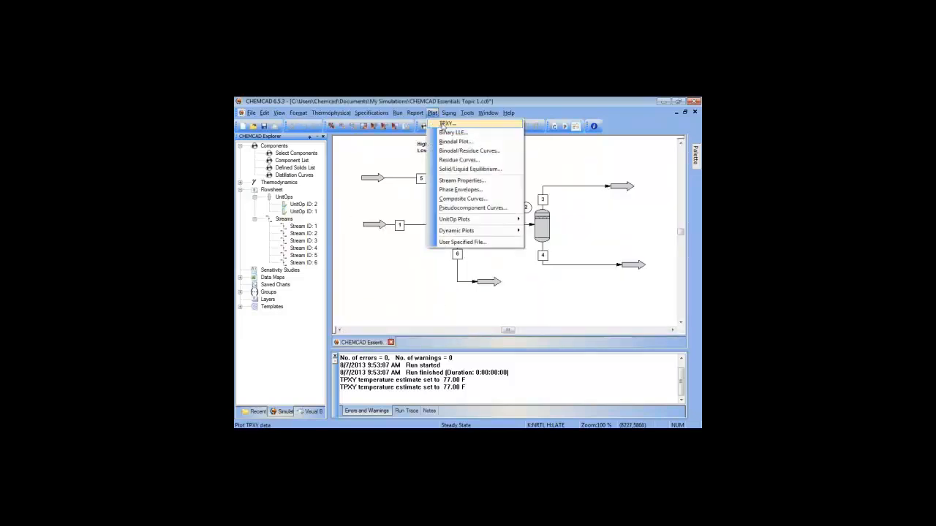
pyautogui.click(393, 142)
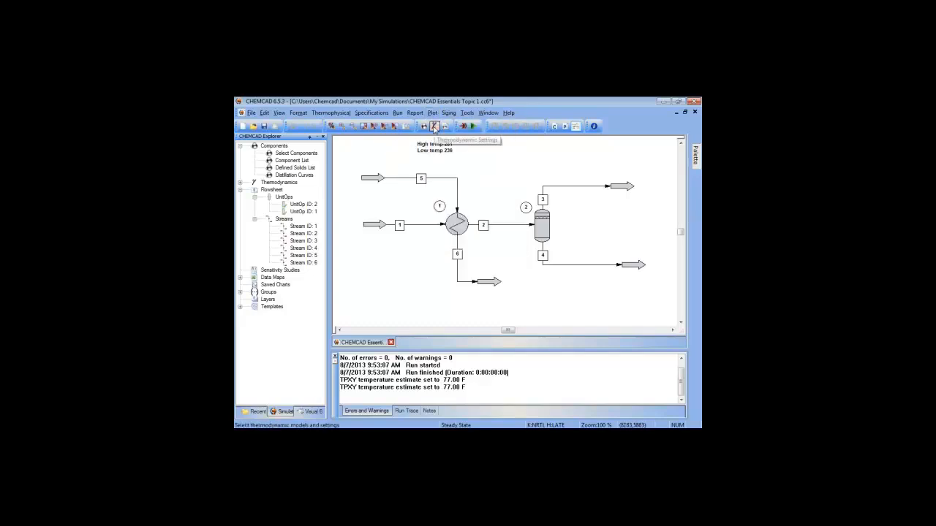
# Step: Set the global K-value model to Wilson, accept its binary interaction parameters after reviewing them, and reinitialize all streams
pyautogui.click(434, 127)
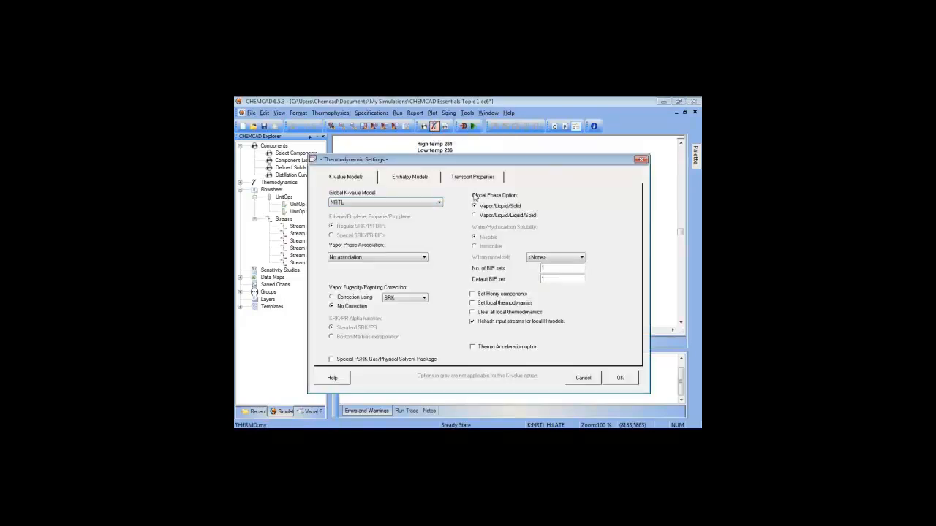
pyautogui.click(431, 204)
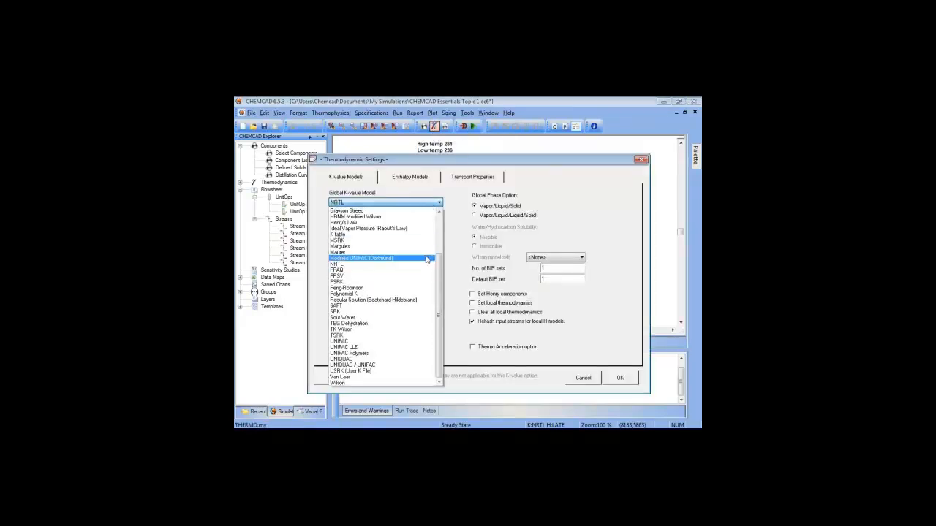
pyautogui.click(387, 383)
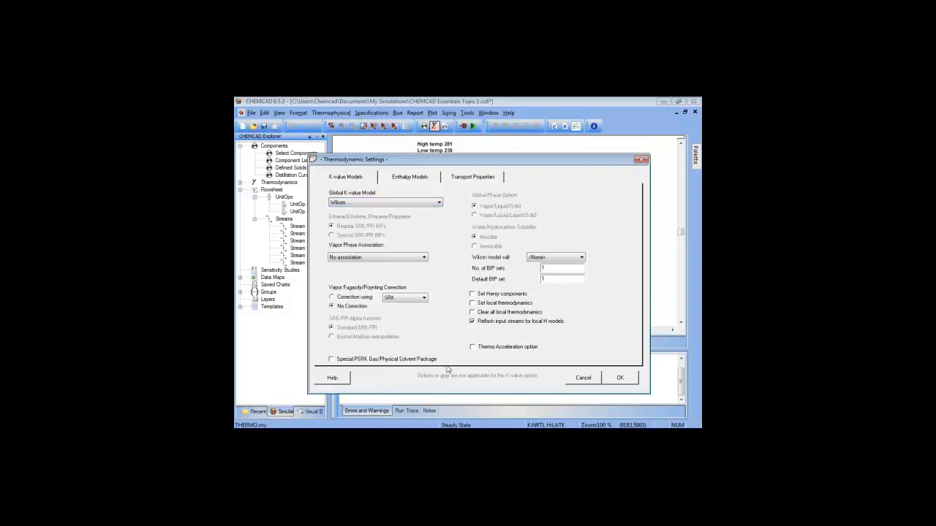
pyautogui.click(619, 378)
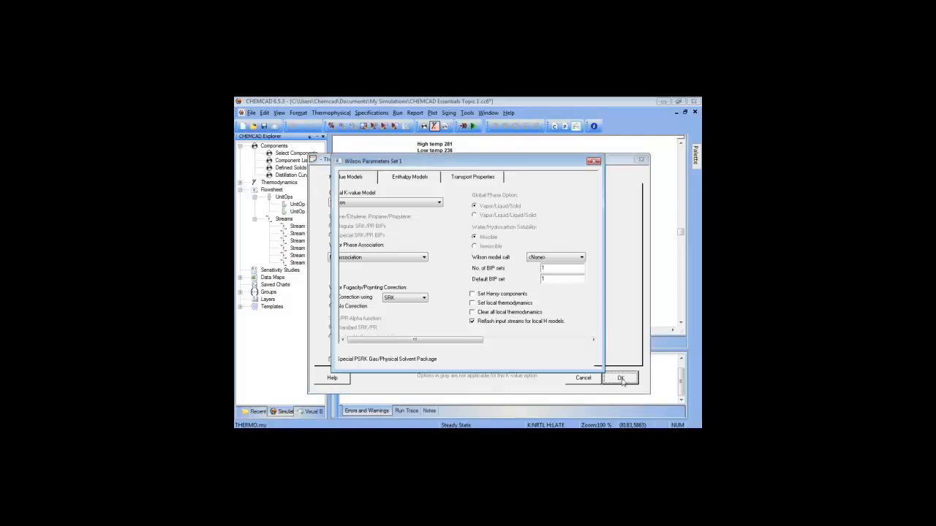
pyautogui.moveTo(469, 340); pyautogui.dragTo(566, 342)
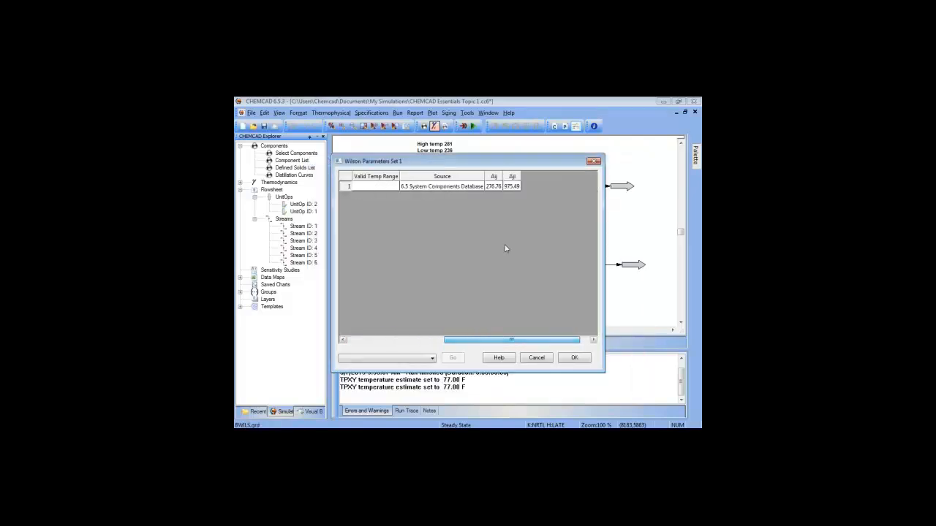
pyautogui.click(575, 358)
pyautogui.click(536, 295)
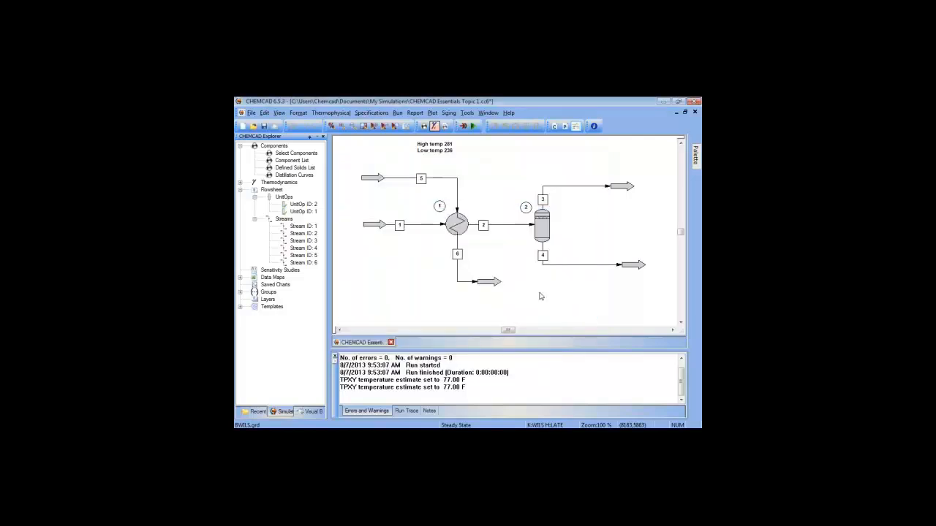
# Step: Generate a TPXY plot with Ethanol as the first component and Water as the second, and close its text report
pyautogui.click(433, 113)
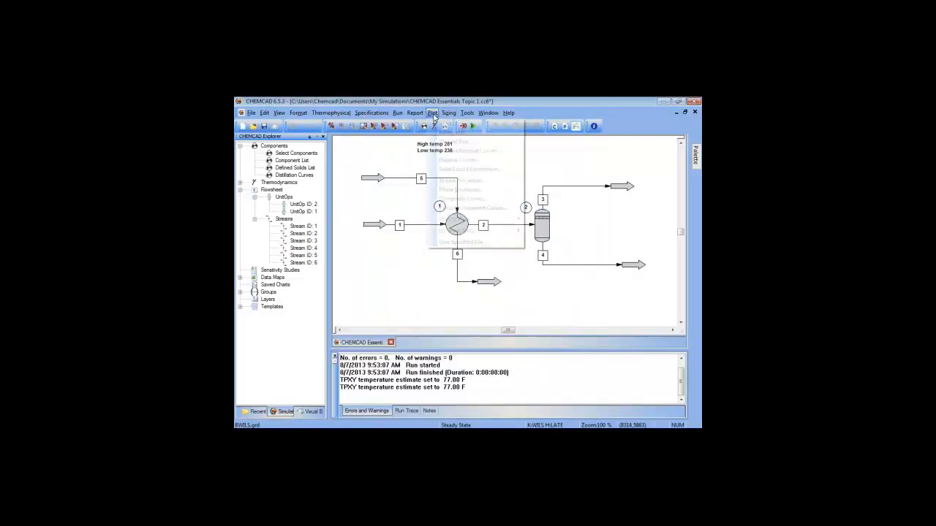
pyautogui.click(443, 124)
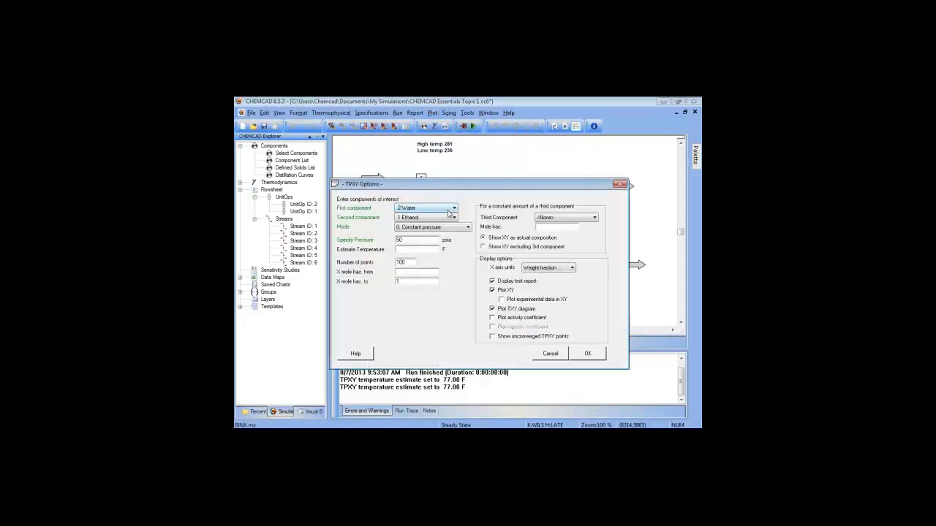
pyautogui.click(440, 217)
pyautogui.click(440, 235)
pyautogui.click(585, 356)
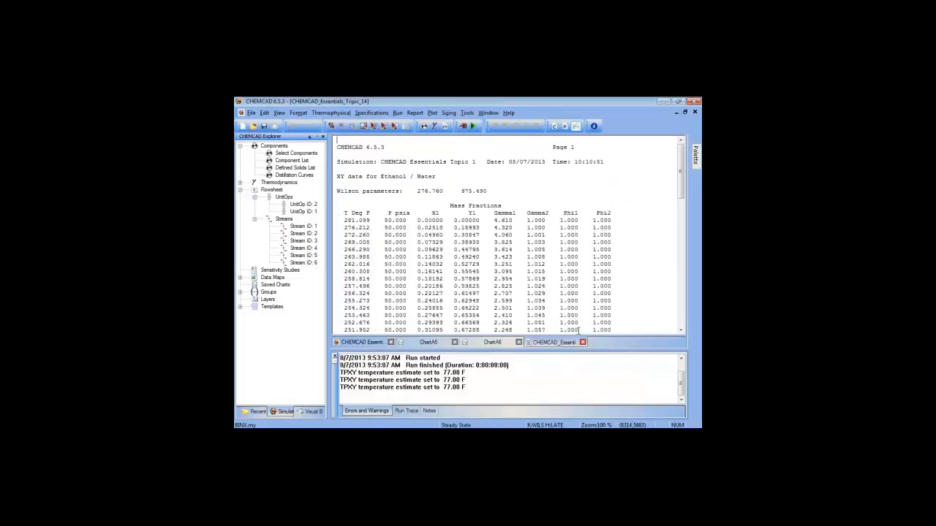
pyautogui.click(582, 342)
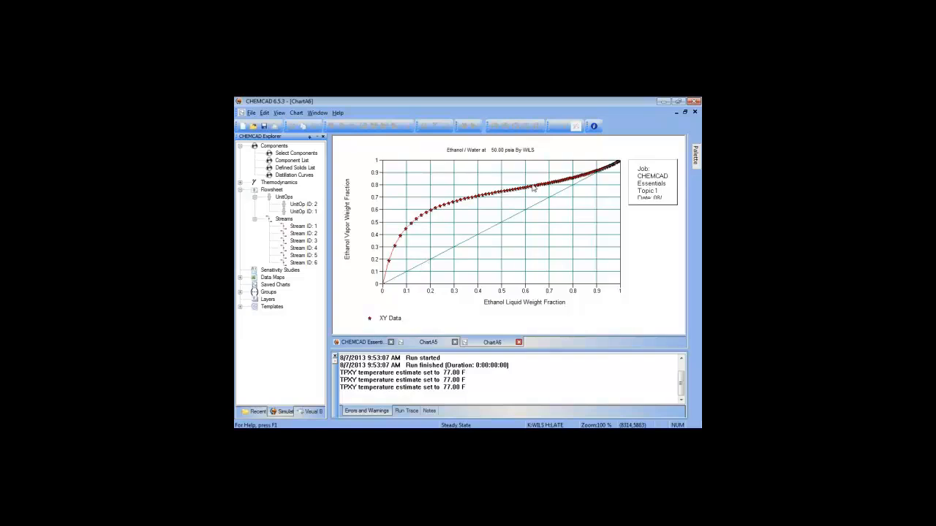
# Step: Examine the Wilson XY chart near pure ethanol at increasing magnification and view the temperature chart, closing both
pyautogui.moveTo(594, 164); pyautogui.dragTo(620, 182)
pyautogui.click(594, 197)
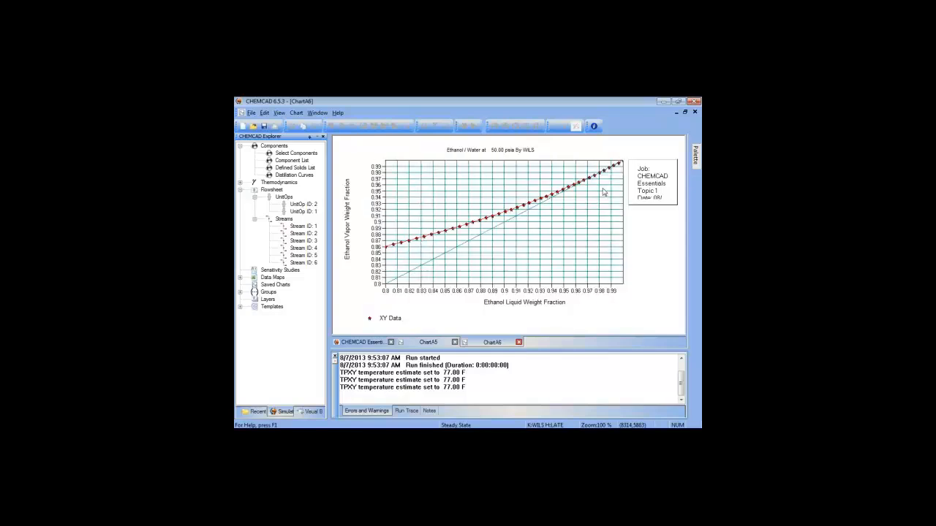
pyautogui.moveTo(577, 162); pyautogui.dragTo(623, 199)
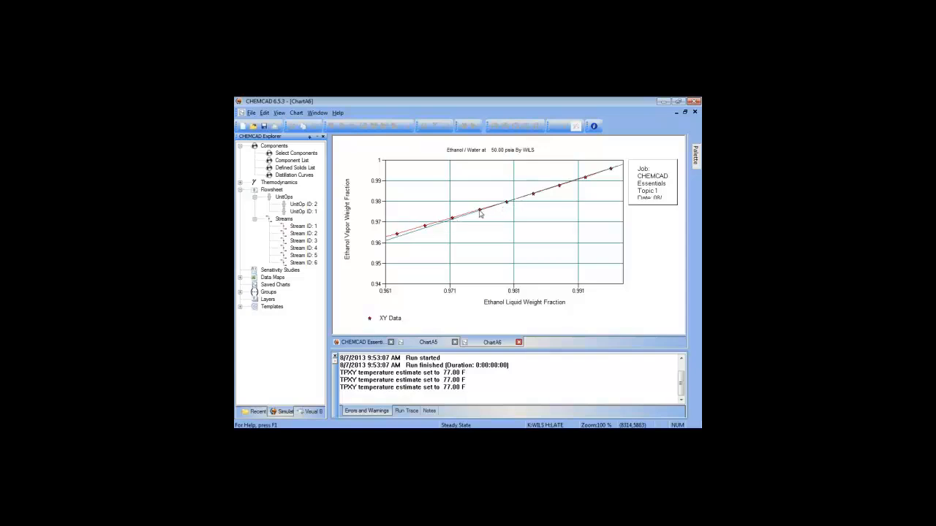
pyautogui.click(519, 342)
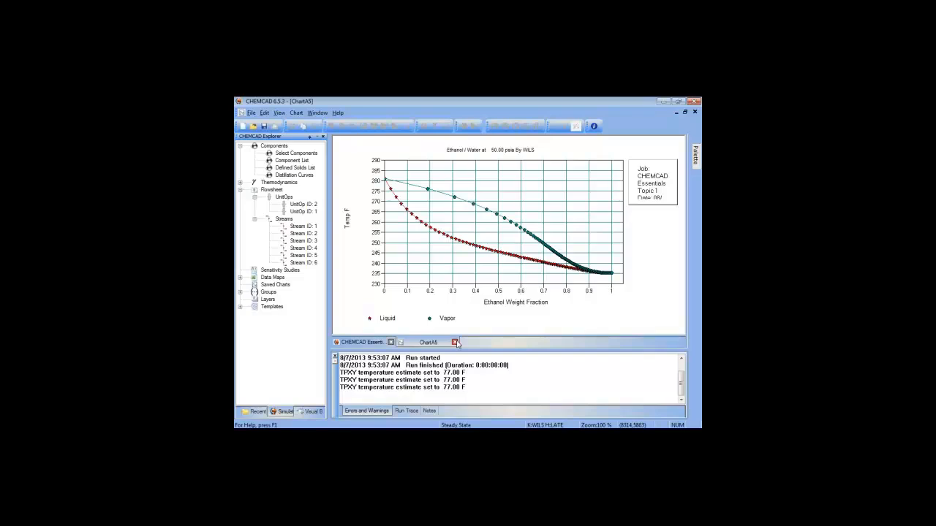
pyautogui.click(456, 342)
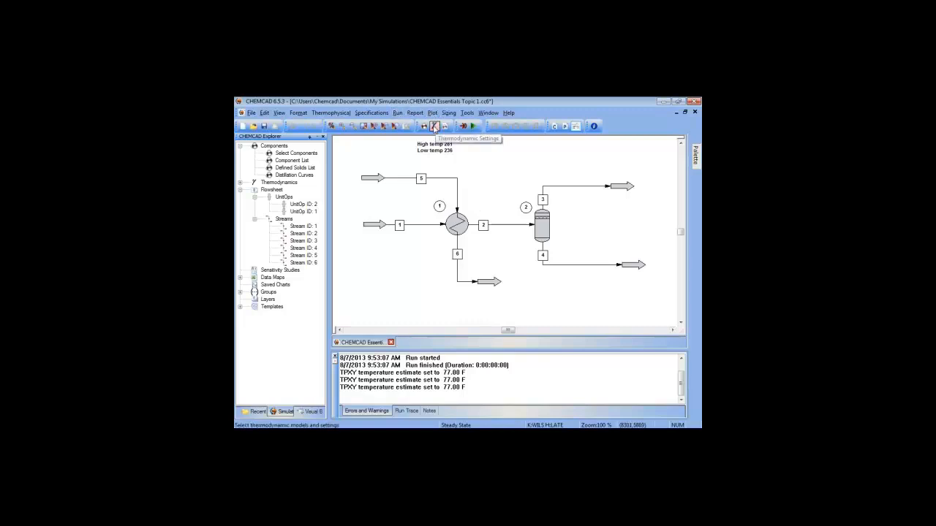
# Step: Change the global K-value model to Ideal Vapor Pressure (Raoult's Law) and reinitialize all streams
pyautogui.click(435, 128)
pyautogui.click(439, 203)
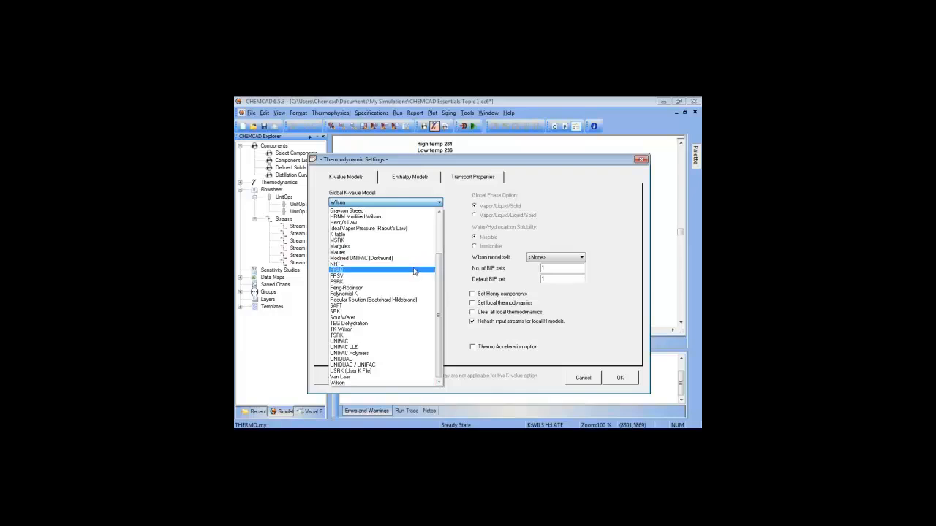
pyautogui.click(387, 229)
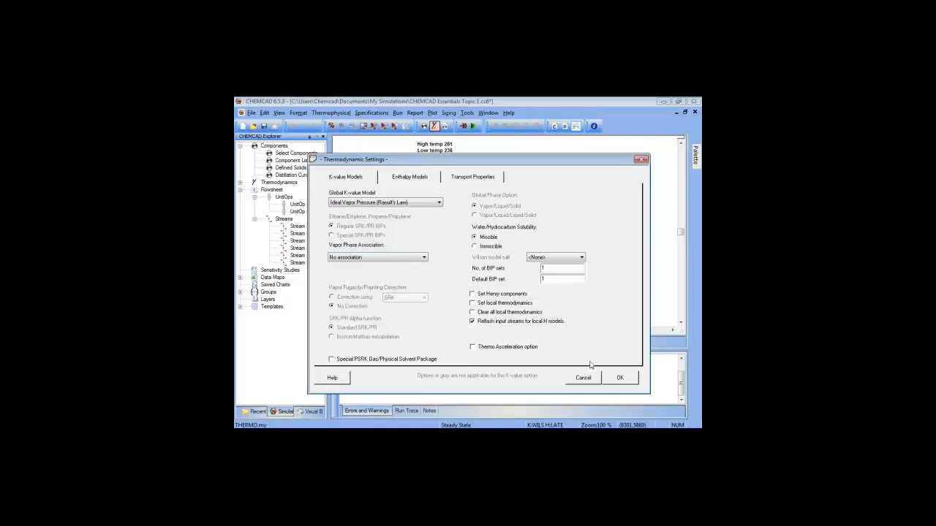
pyautogui.click(619, 378)
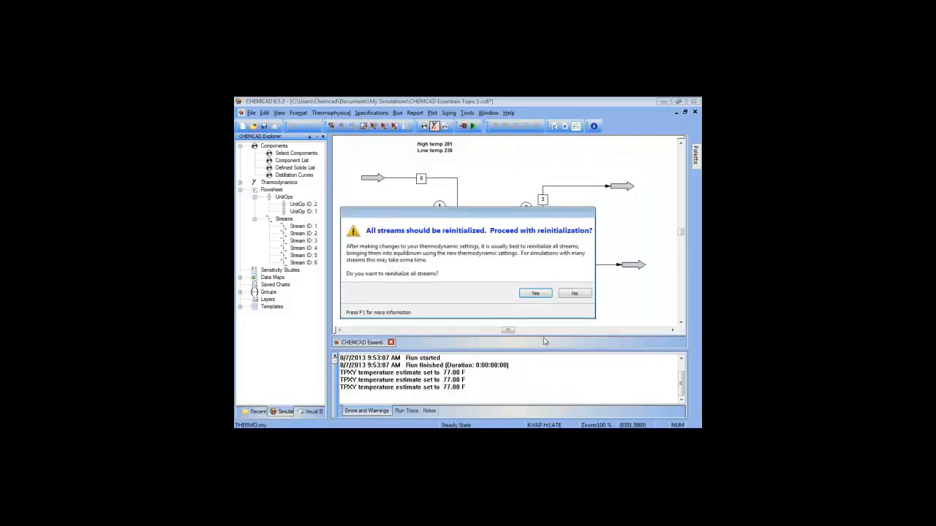
pyautogui.click(535, 293)
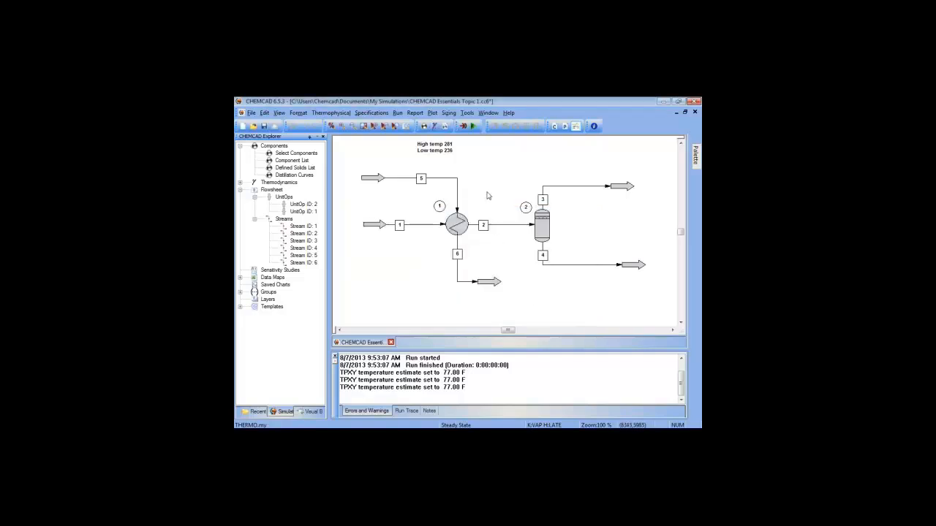
# Step: Generate the ethanol/water TPXY plot for the ideal vapor pressure model with the existing plot options
pyautogui.click(430, 116)
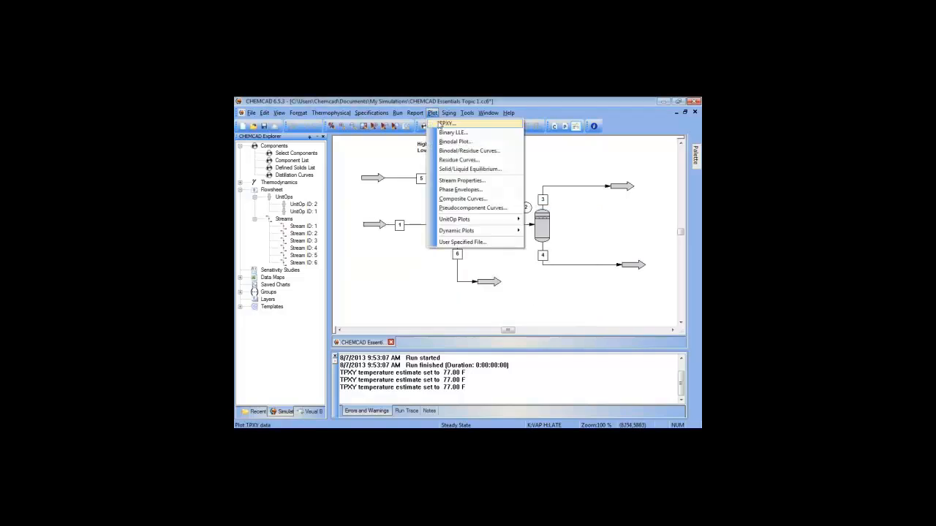
pyautogui.click(446, 170)
pyautogui.click(588, 353)
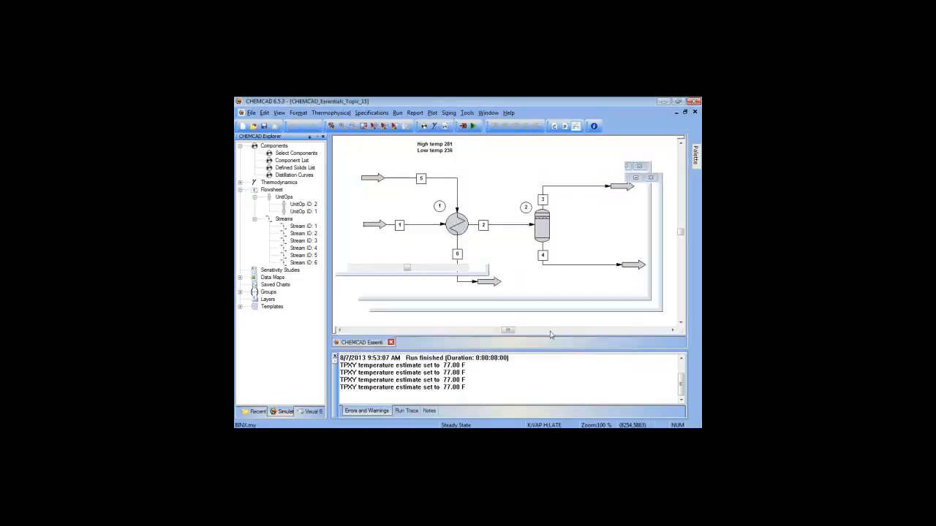
# Step: View the ideal-model XY and temperature charts for ethanol/water, closing the text report and each chart
pyautogui.click(583, 343)
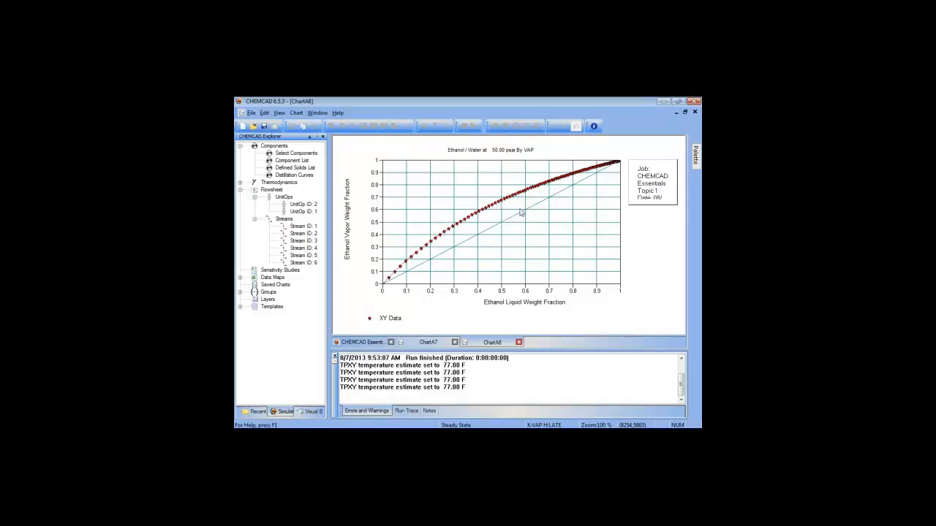
pyautogui.click(519, 343)
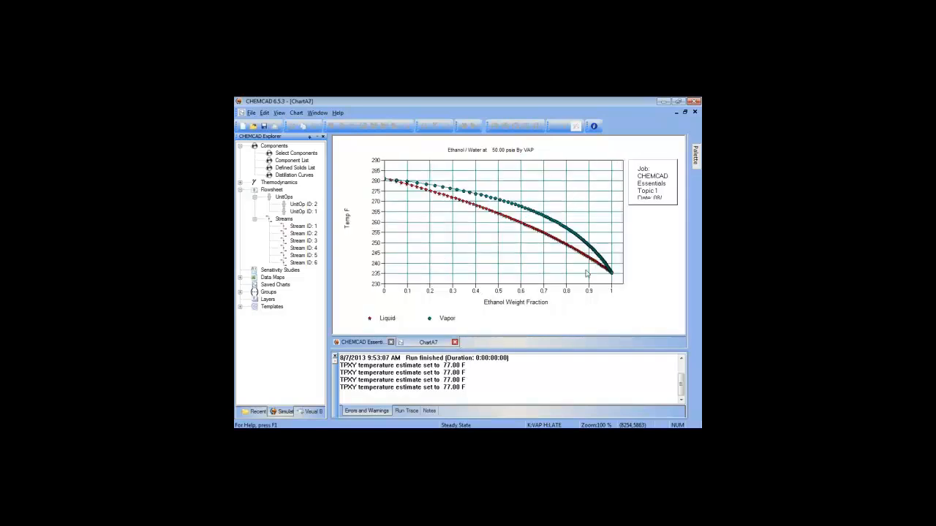
pyautogui.click(455, 343)
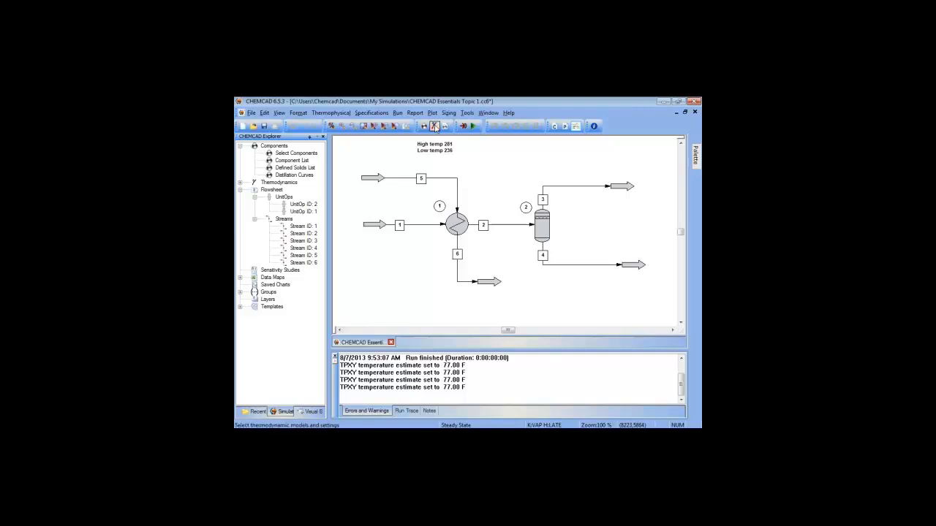
# Step: Set the global K-value model back to NRTL, accept its binary interaction parameters and reinitialize all streams
pyautogui.click(435, 126)
pyautogui.click(423, 202)
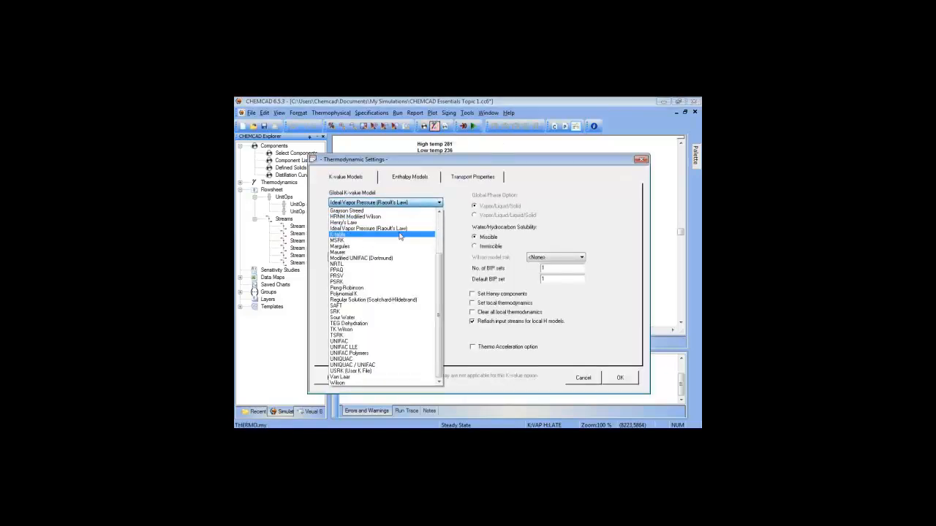
pyautogui.click(382, 264)
pyautogui.click(619, 377)
pyautogui.click(576, 359)
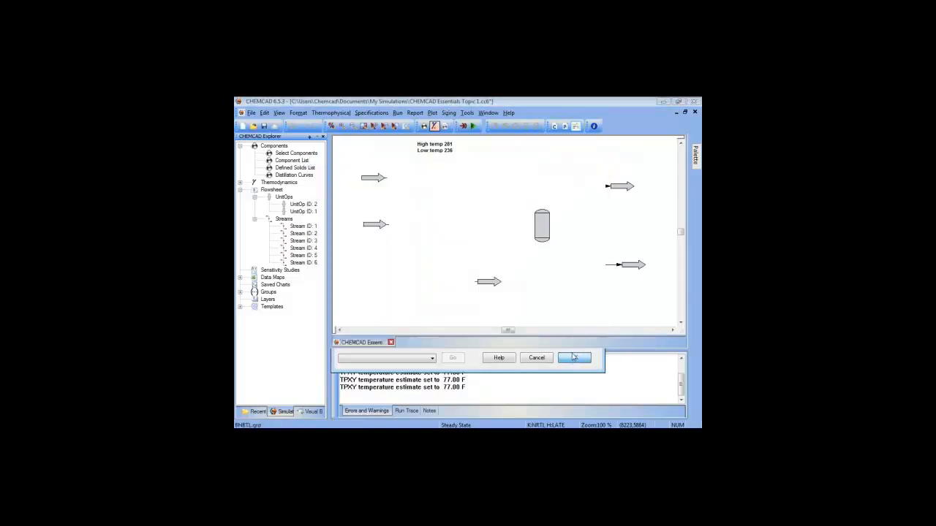
pyautogui.click(537, 294)
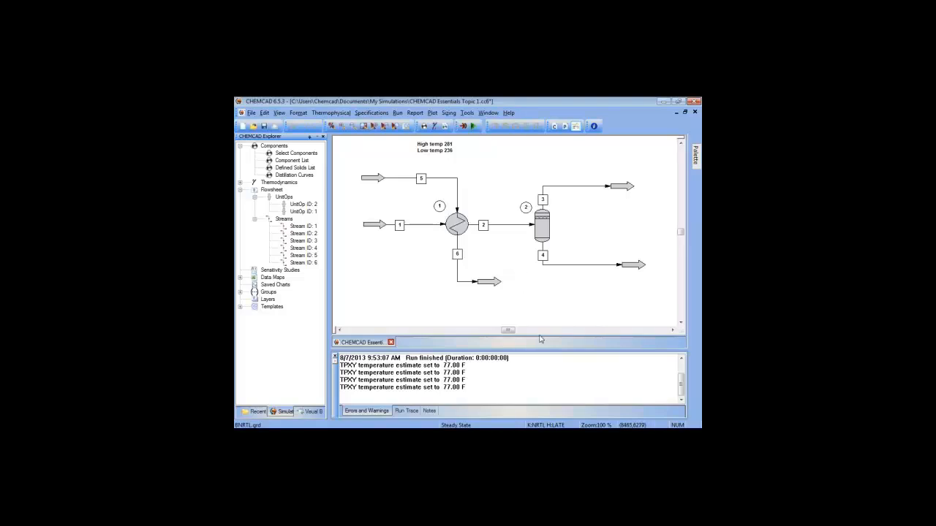
# Step: Check the flash drum's K-value summary and look through the unit operation palette for the SCDS distillation column
pyautogui.scroll(-2, 503, 271)
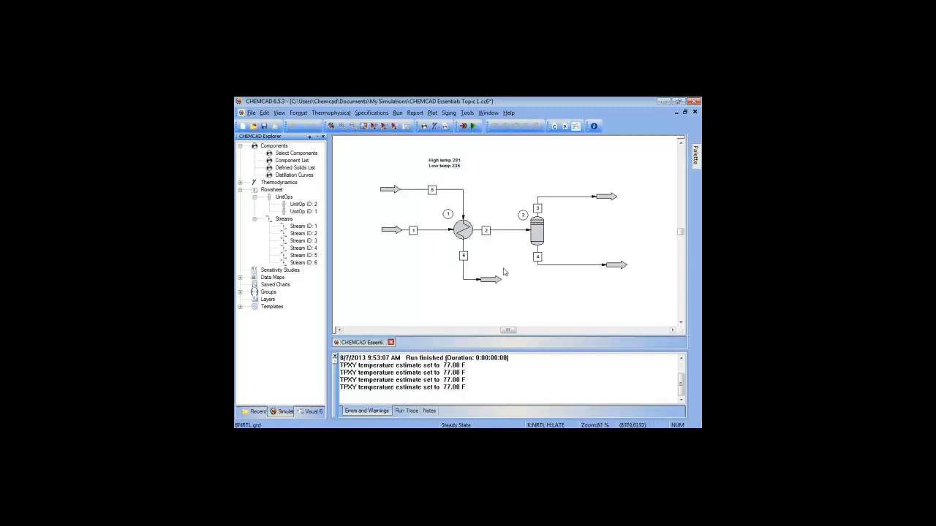
pyautogui.moveTo(504, 261); pyautogui.dragTo(476, 266)
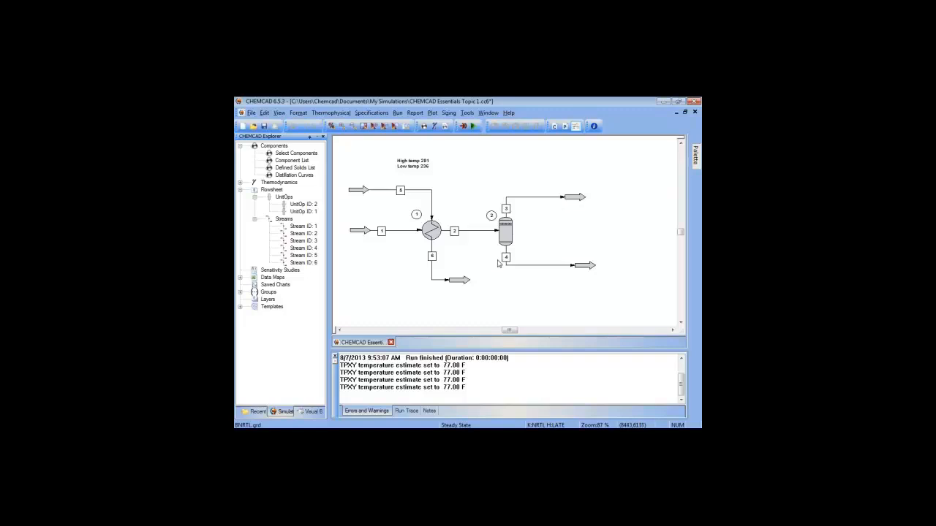
pyautogui.moveTo(506, 239)
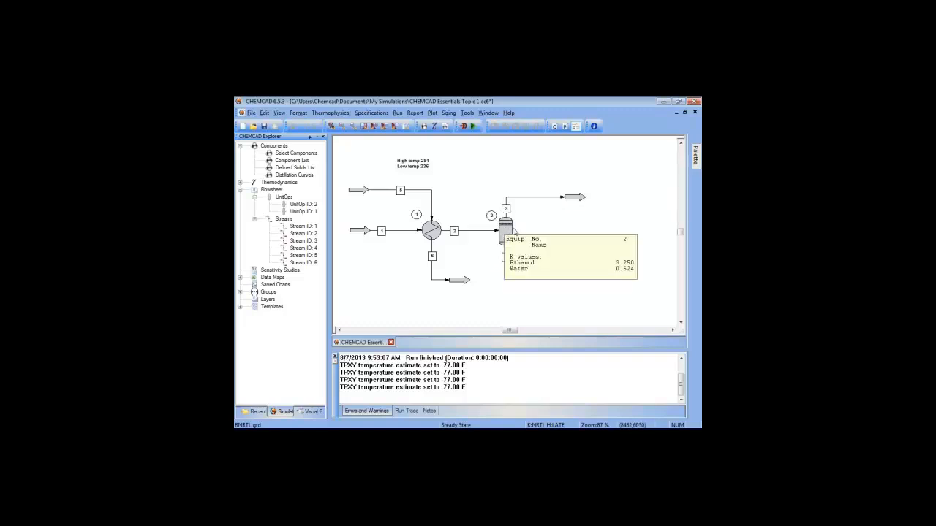
pyautogui.click(696, 157)
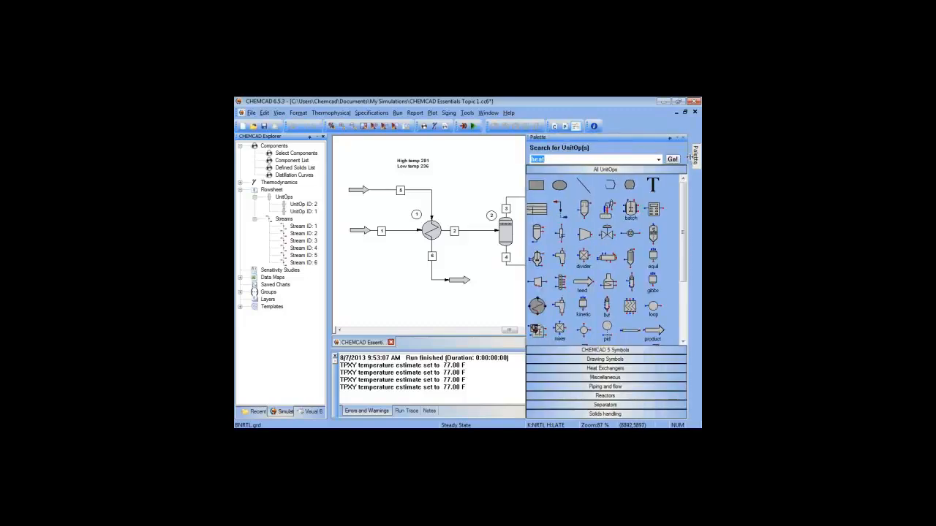
pyautogui.moveTo(685, 197); pyautogui.dragTo(685, 314)
pyautogui.moveTo(695, 163)
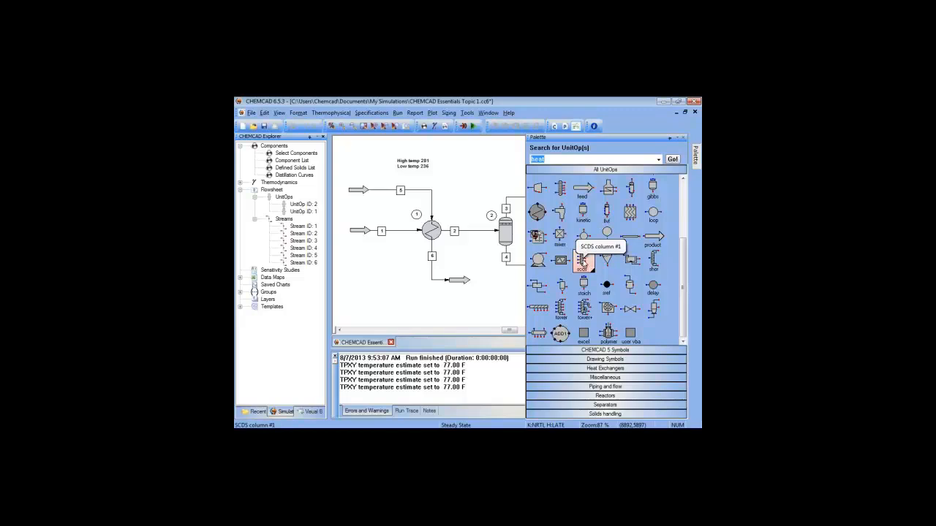
pyautogui.click(583, 262)
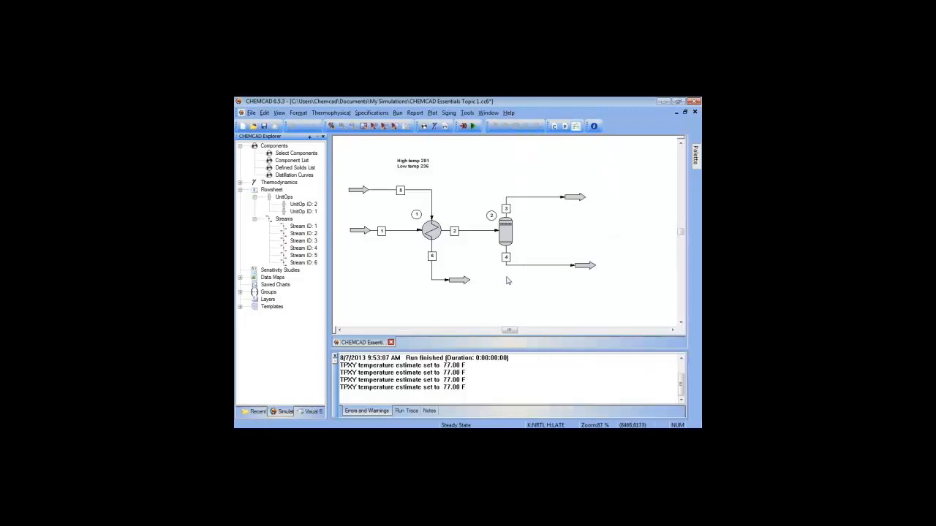
# Step: Swap the flash drum for the default SCDS column #1, accepting that the undo history is cleared
pyautogui.rightClick(510, 235)
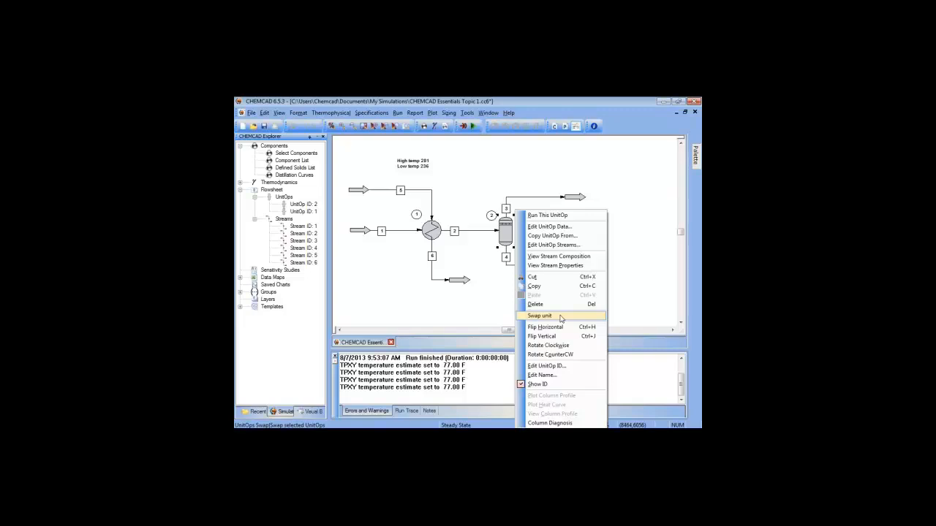
pyautogui.click(561, 316)
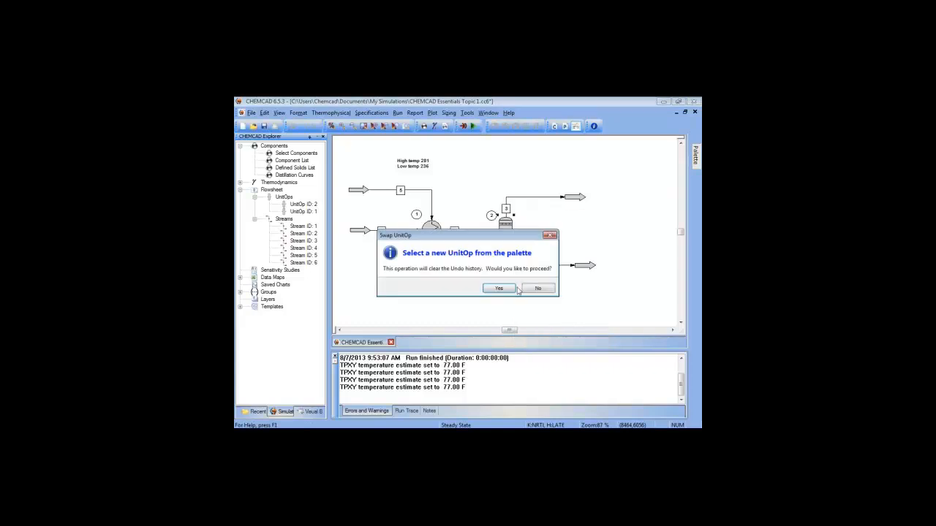
pyautogui.click(497, 289)
pyautogui.moveTo(694, 162)
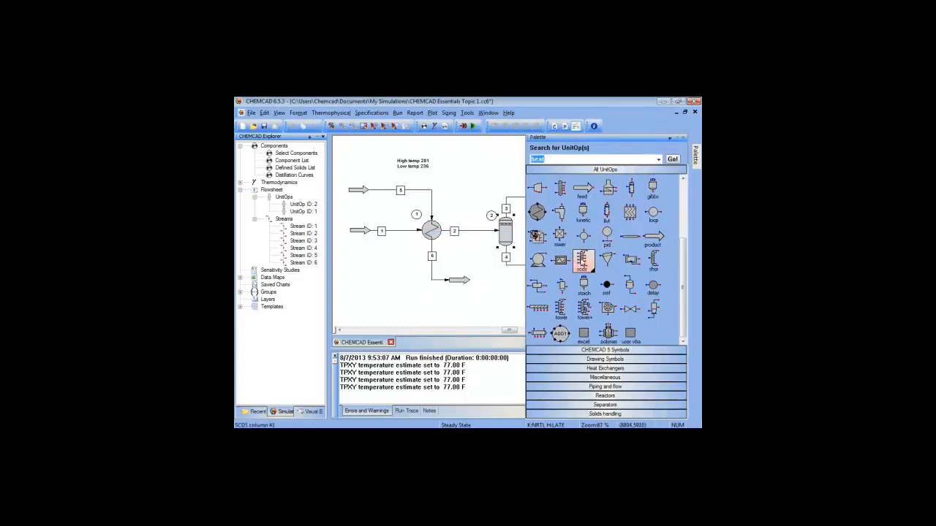
pyautogui.click(592, 272)
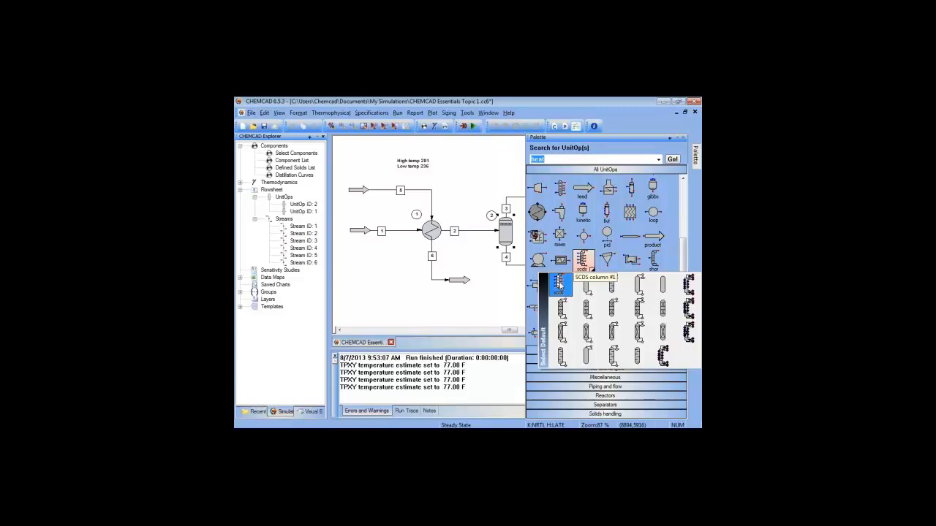
pyautogui.click(560, 283)
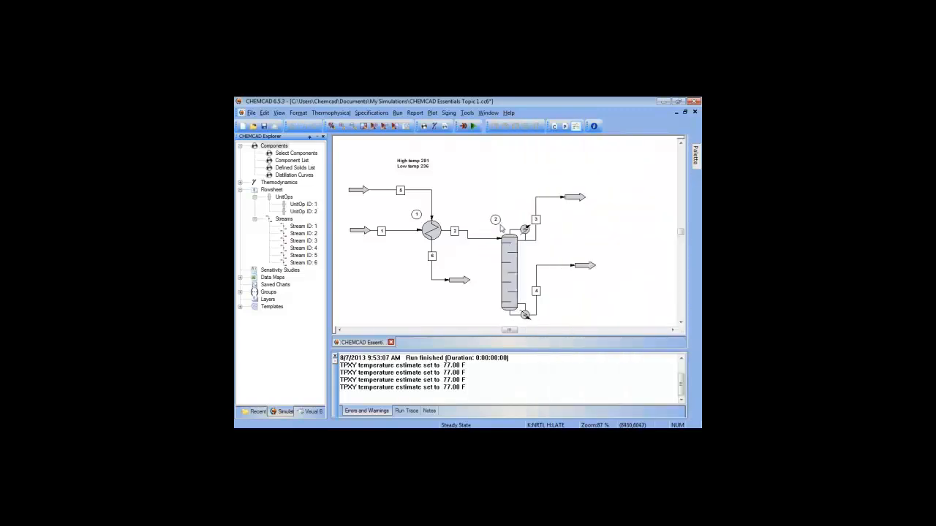
# Step: Move the column up to line up with its outlets, then align the bottoms product arrow and stream 4 label with the reboiler outlet
pyautogui.moveTo(506, 271); pyautogui.dragTo(504, 230)
pyautogui.moveTo(589, 266); pyautogui.dragTo(589, 271)
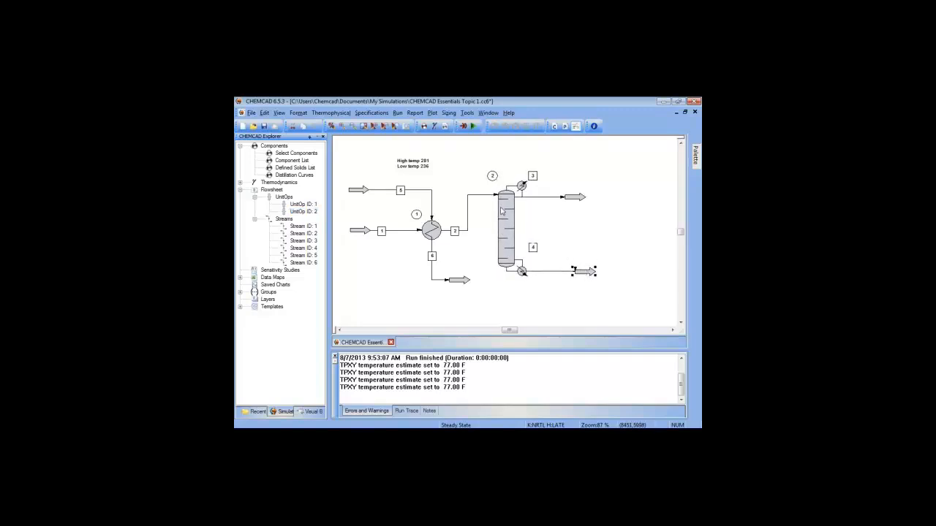
pyautogui.moveTo(489, 197)
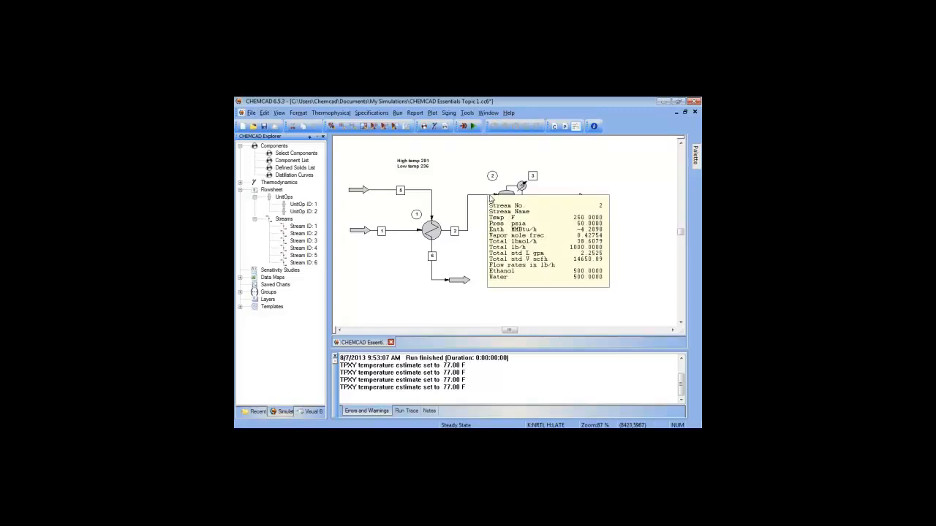
pyautogui.moveTo(502, 244)
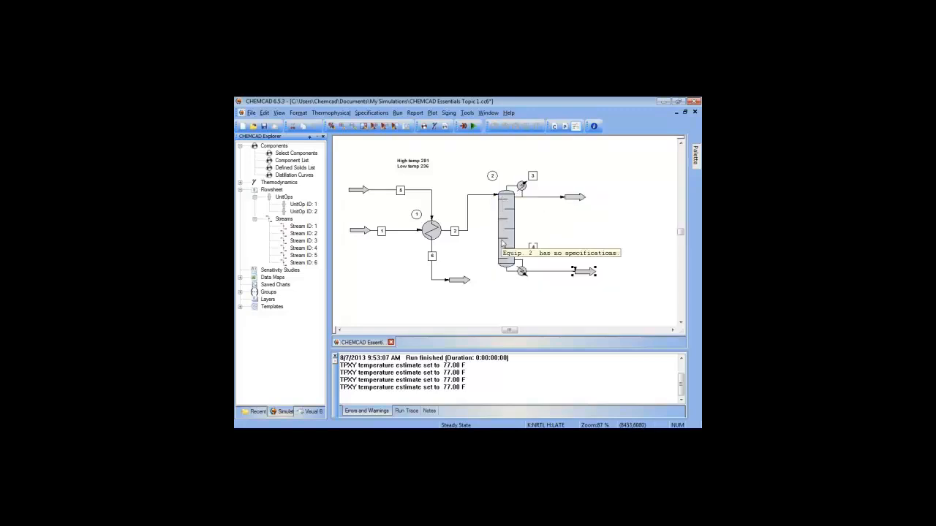
pyautogui.moveTo(533, 247); pyautogui.dragTo(544, 271)
pyautogui.click(539, 239)
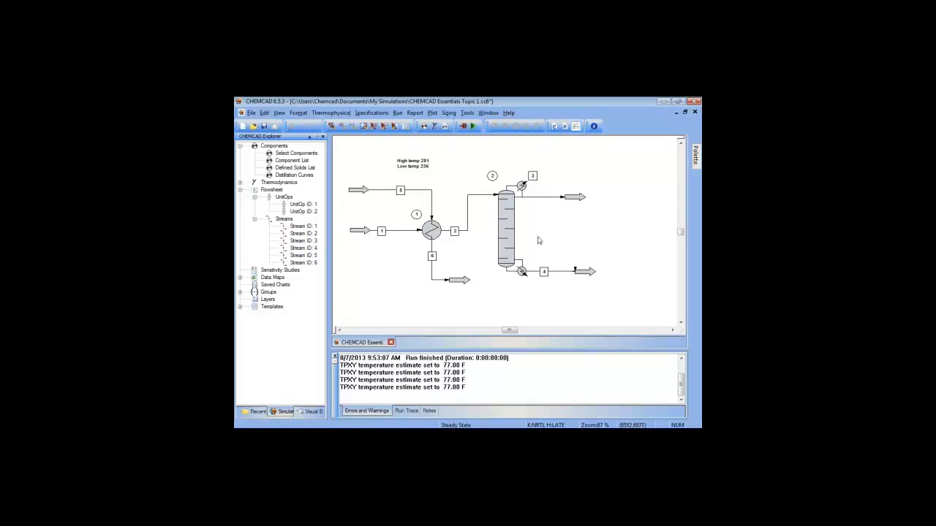
# Step: Reroute stream 2 from the heat exchanger to a feed port at the column's mid-height and nudge the column into line
pyautogui.click(484, 199)
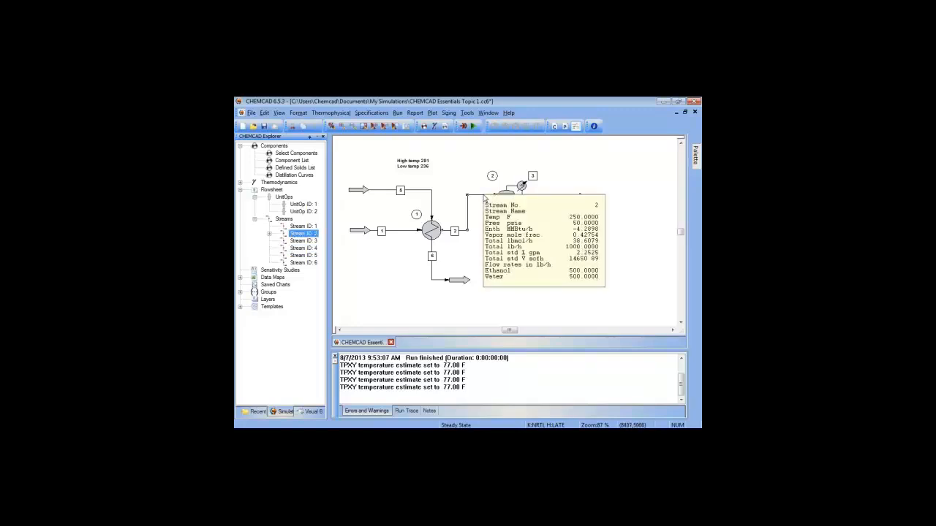
pyautogui.rightClick(489, 195)
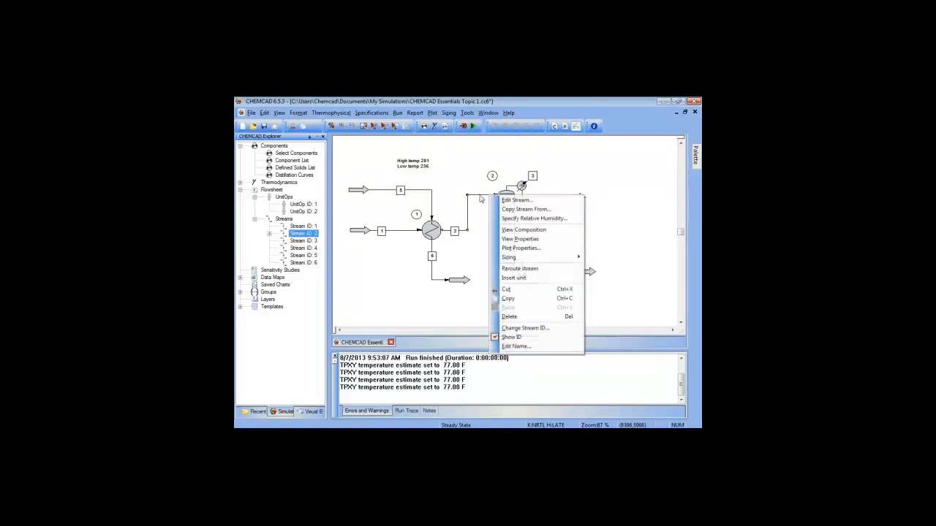
pyautogui.click(523, 270)
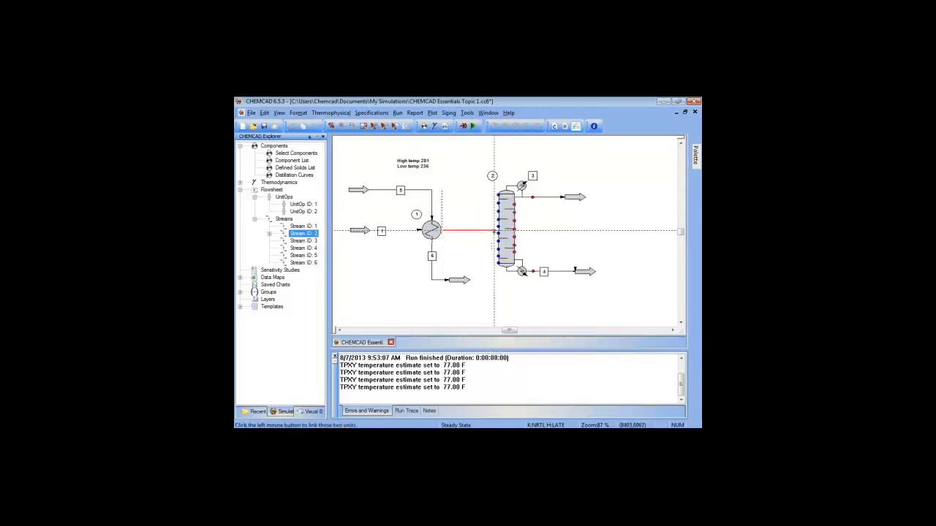
pyautogui.click(502, 232)
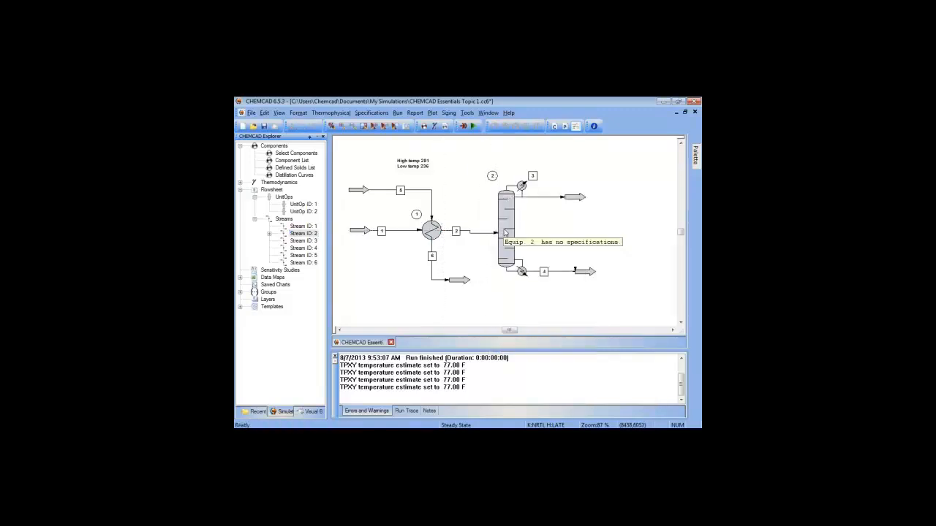
pyautogui.moveTo(506, 232); pyautogui.dragTo(508, 234)
pyautogui.click(541, 229)
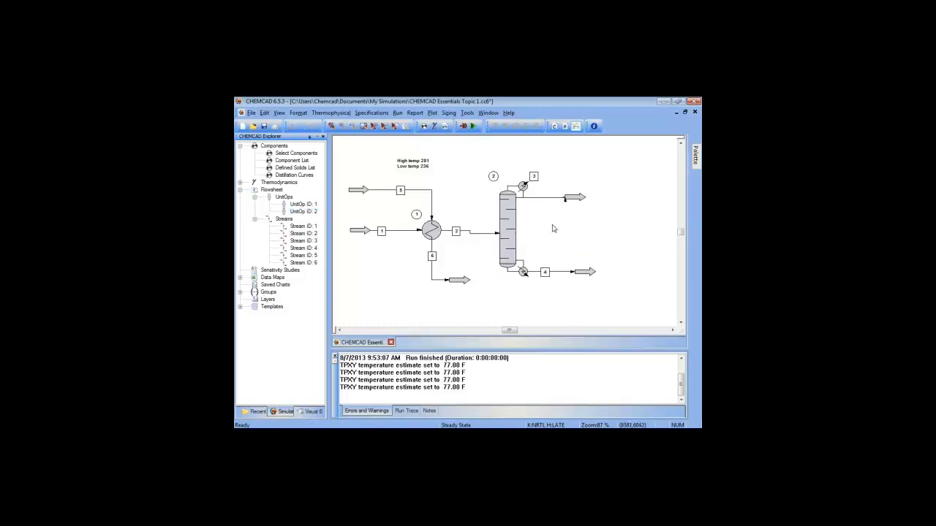
# Step: Open the SCDS column's specifications and set 30 stages with stream 2 fed at stage 15
pyautogui.doubleClick(510, 236)
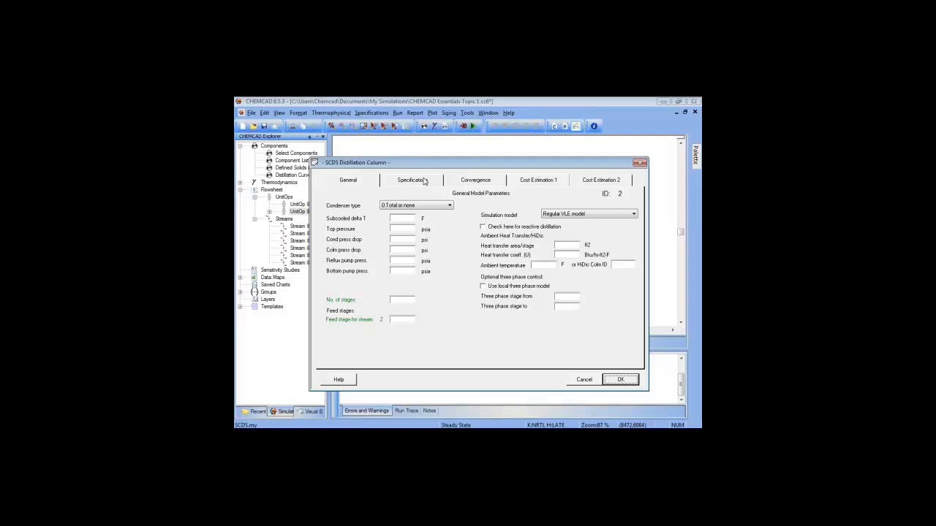
pyautogui.moveTo(445, 162); pyautogui.dragTo(477, 166)
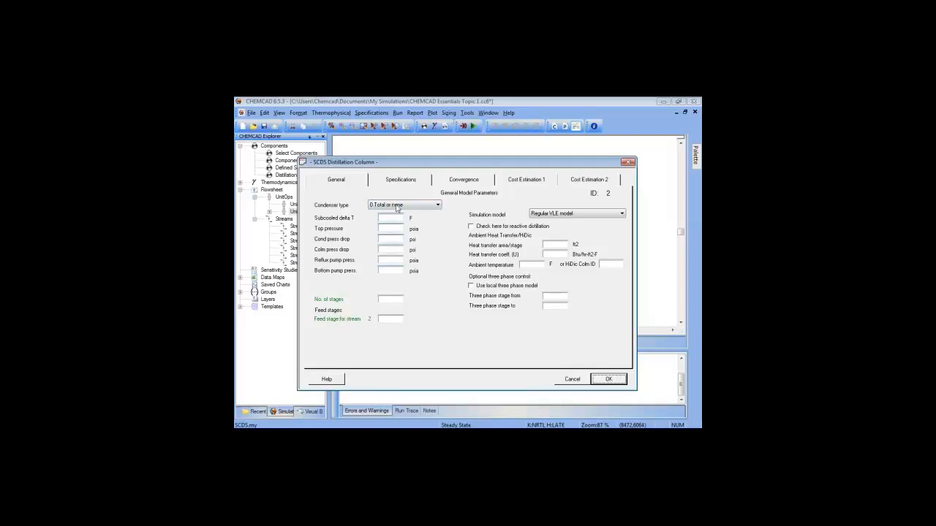
pyautogui.click(402, 180)
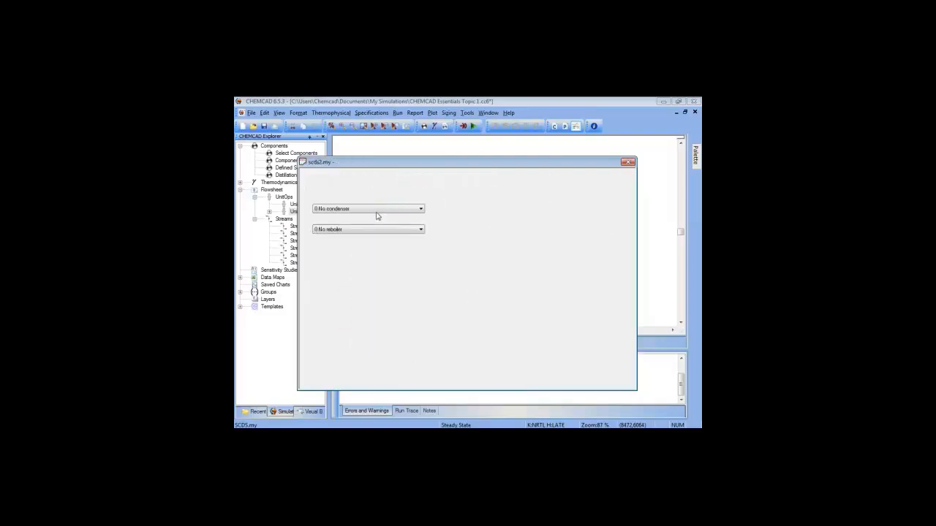
pyautogui.click(338, 181)
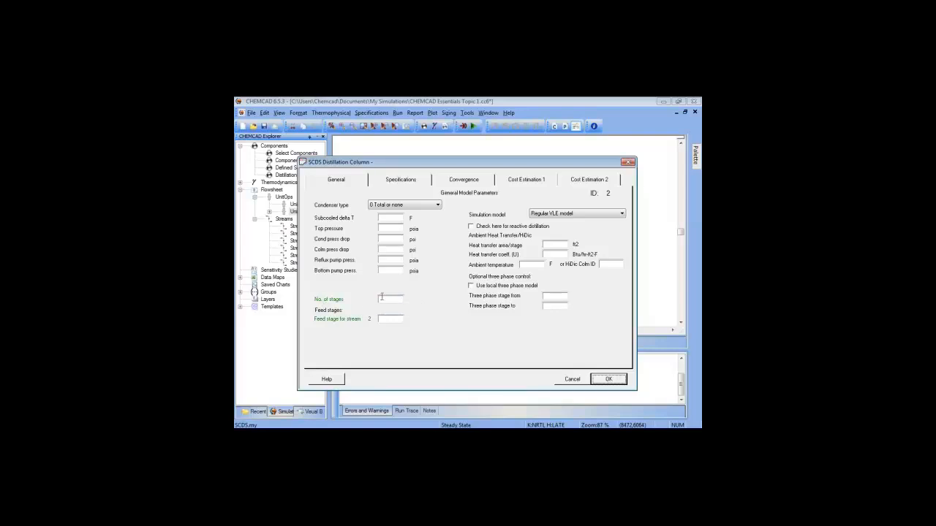
pyautogui.click(389, 298)
pyautogui.write('30')
pyautogui.click(392, 318)
pyautogui.write('15')
# Step: Specify a distillate temperature of 236 F for the condenser and a bottom product temperature of 281 F for the reboiler
pyautogui.click(398, 184)
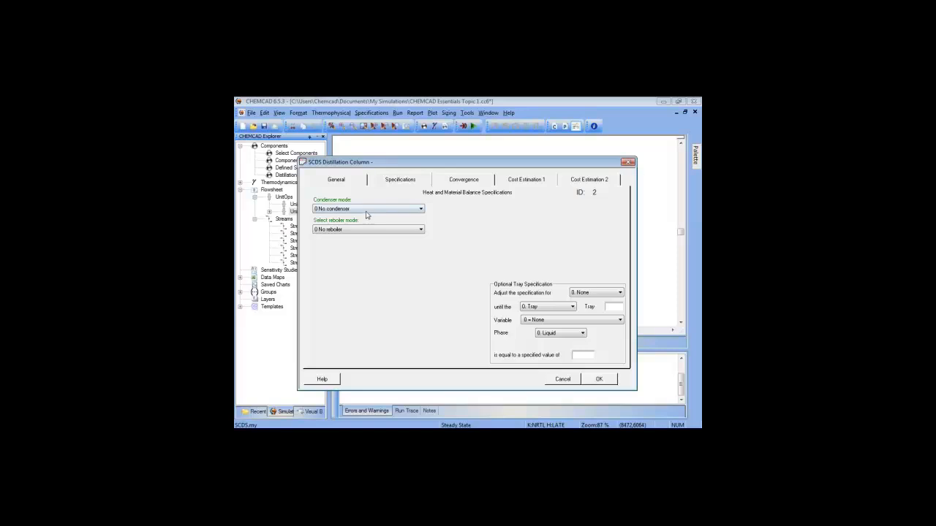
pyautogui.click(367, 210)
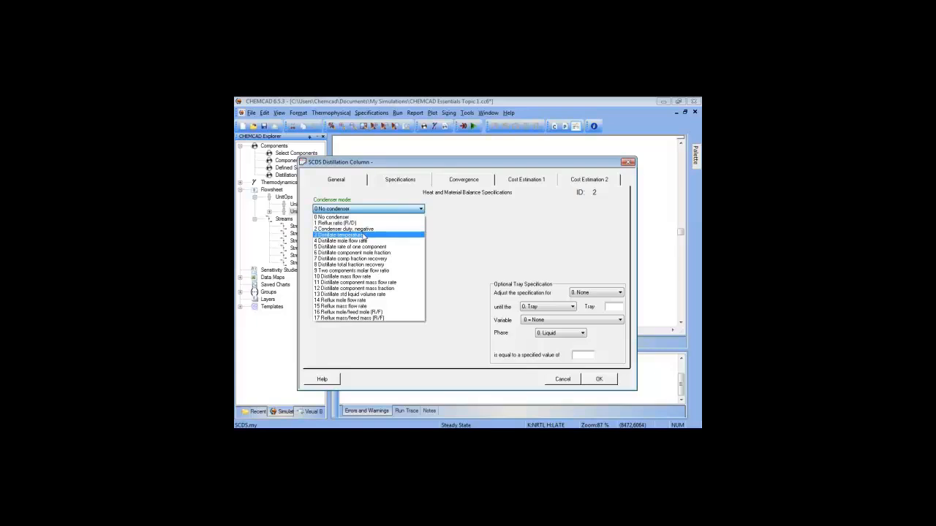
pyautogui.click(363, 235)
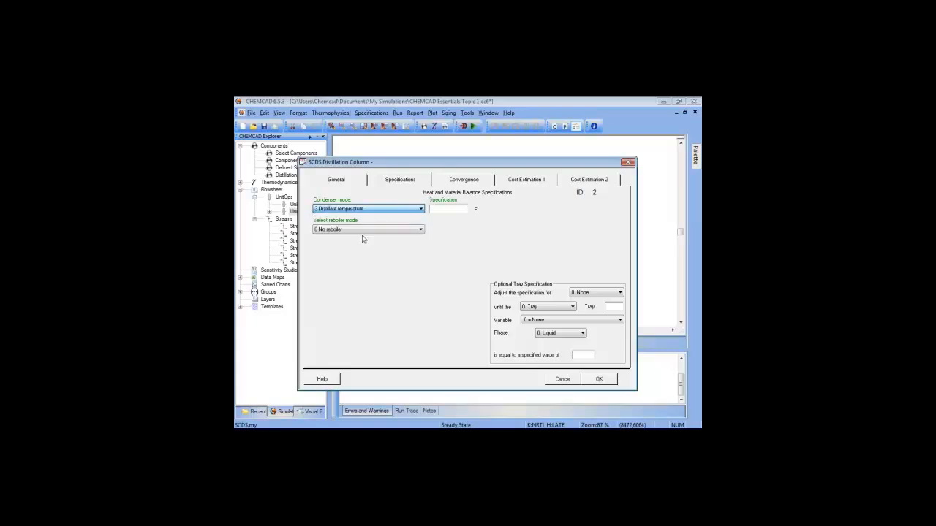
pyautogui.click(380, 230)
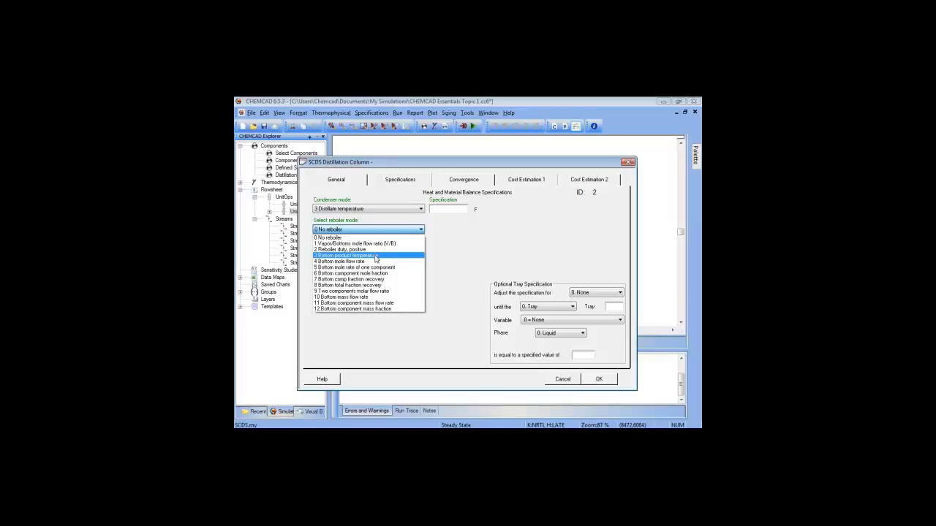
pyautogui.click(377, 256)
pyautogui.moveTo(456, 168)
pyautogui.mouseDown()
pyautogui.moveTo(459, 200)
pyautogui.moveTo(458, 185)
pyautogui.mouseUp()
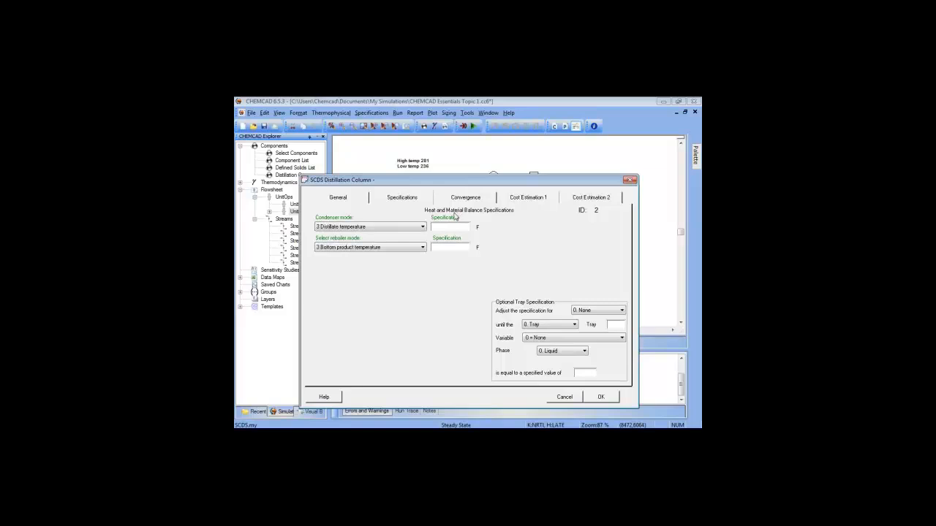
pyautogui.click(443, 247)
pyautogui.write('281')
pyautogui.write('23')
pyautogui.write('6')
# Step: Review the column's general, specification, convergence and cost estimation settings, and accept them
pyautogui.click(337, 197)
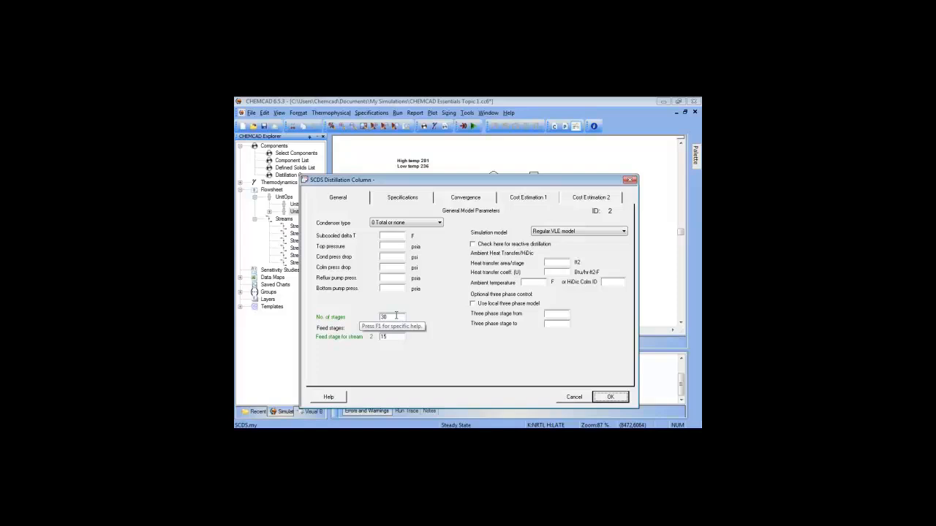
pyautogui.click(410, 199)
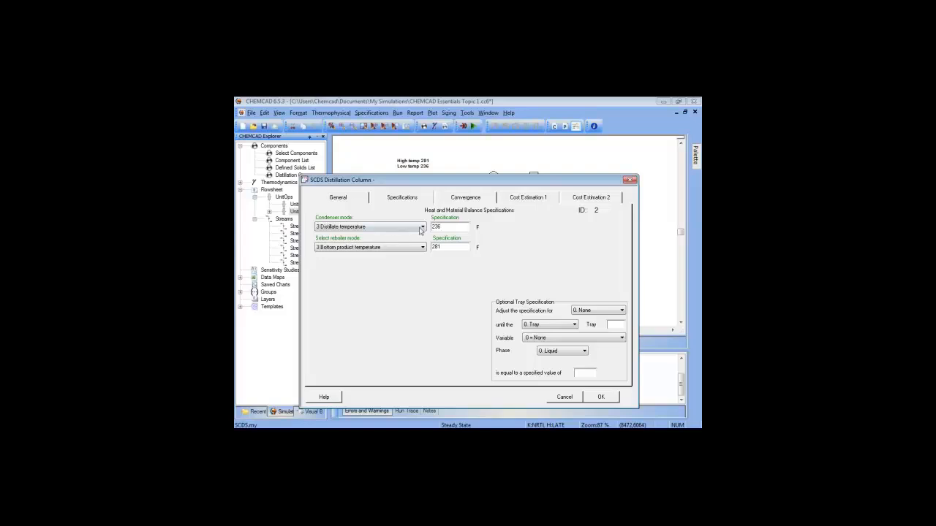
pyautogui.click(459, 201)
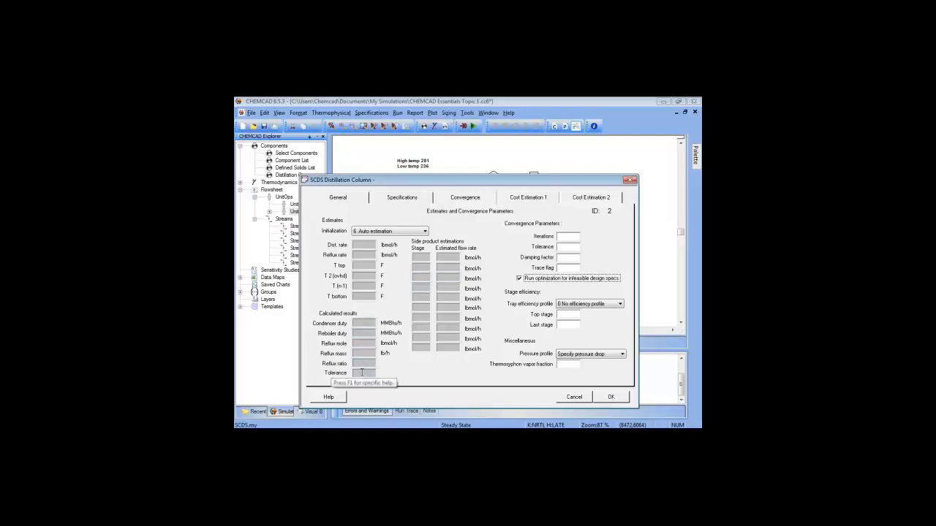
pyautogui.click(541, 202)
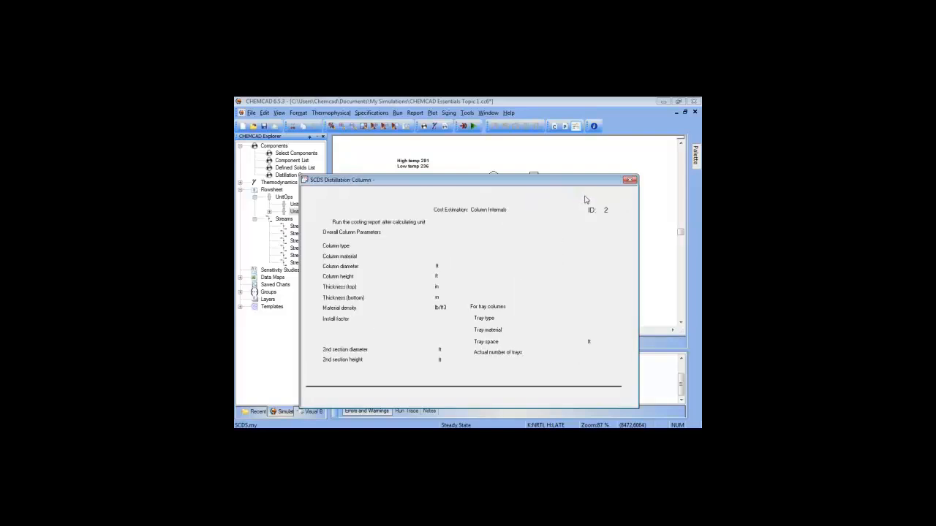
pyautogui.click(587, 199)
pyautogui.click(587, 199)
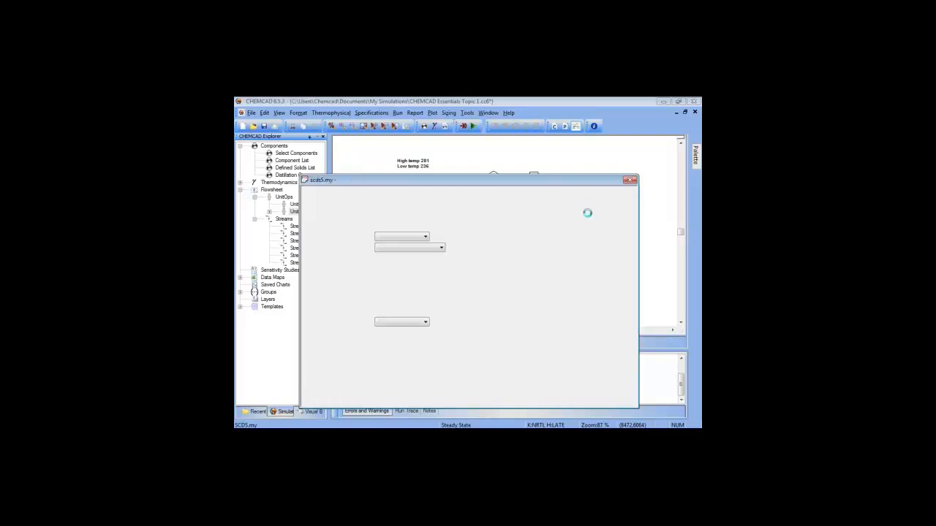
pyautogui.click(332, 196)
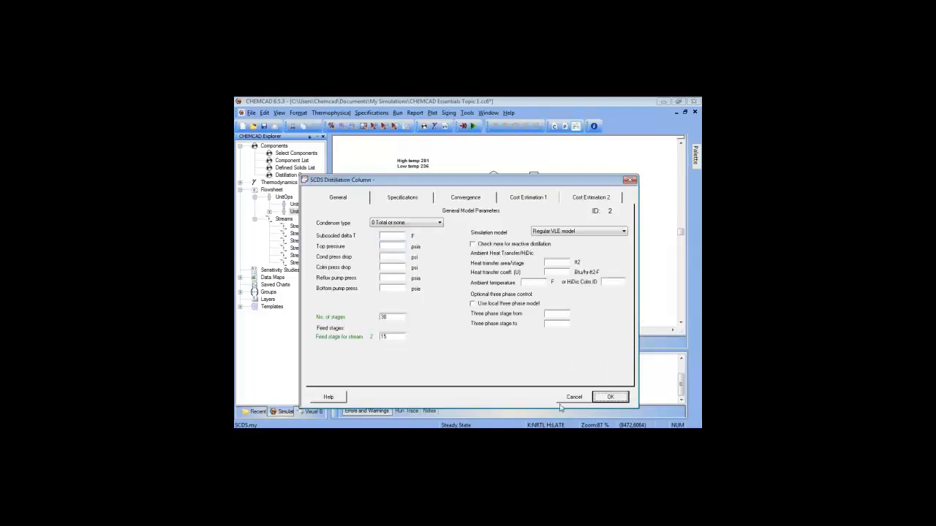
pyautogui.click(611, 398)
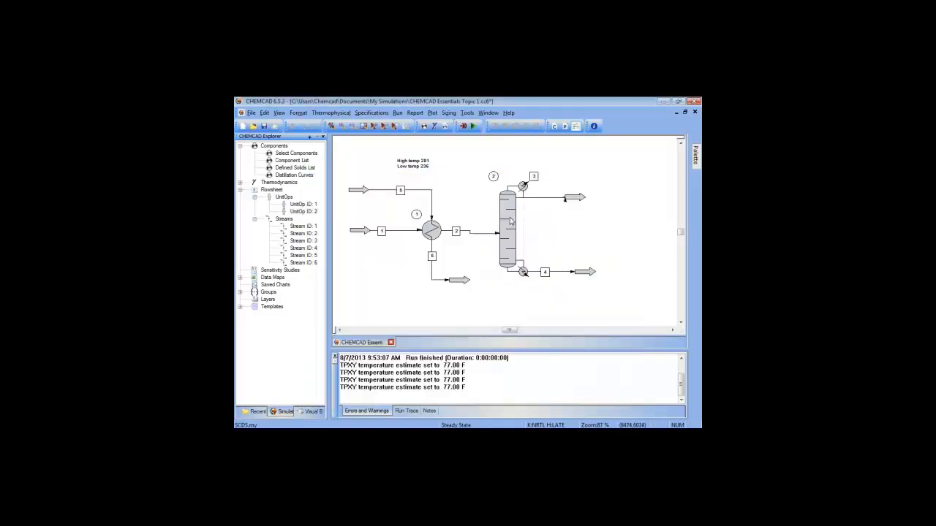
# Step: Run only the SCDS column and check its errors, warnings and run trace
pyautogui.moveTo(510, 221)
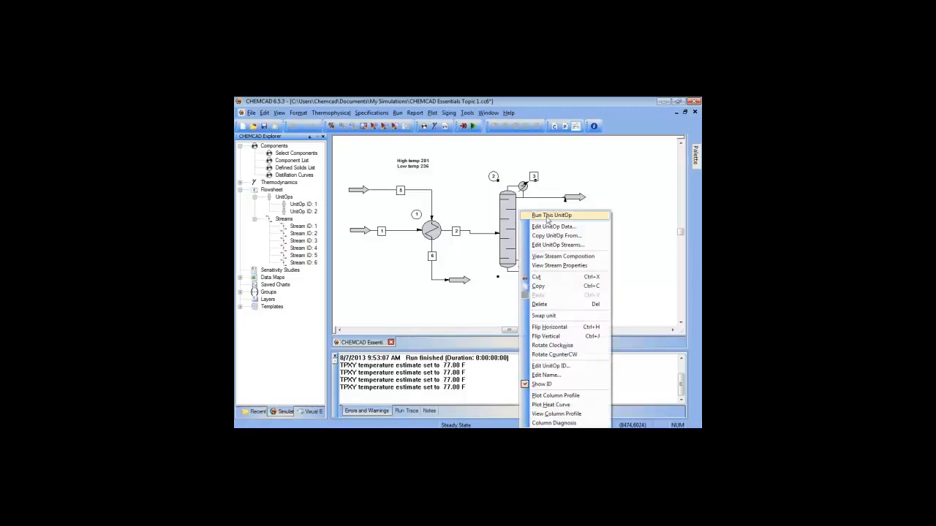
pyautogui.click(551, 216)
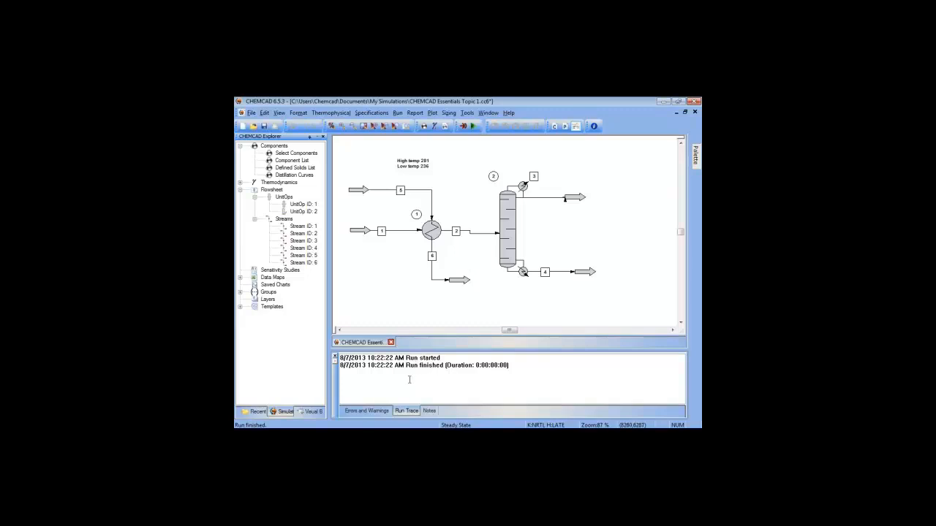
pyautogui.click(376, 412)
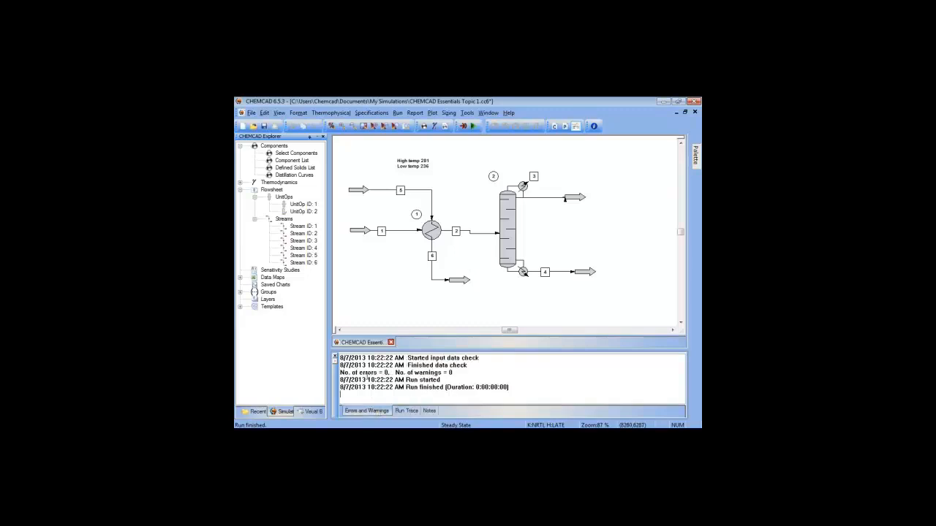
pyautogui.click(415, 411)
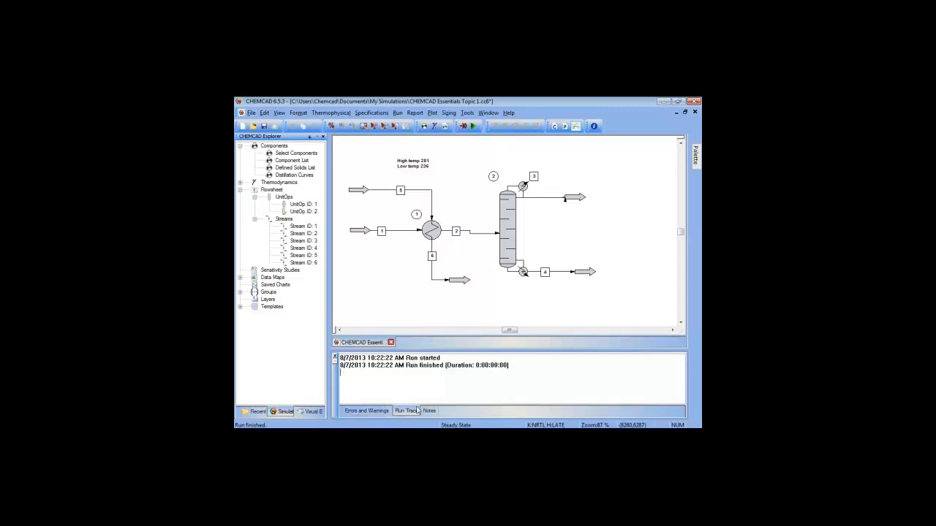
# Step: Open distillate stream 3, display its composition as weight frac and accept the stream
pyautogui.click(544, 200)
pyautogui.doubleClick(544, 201)
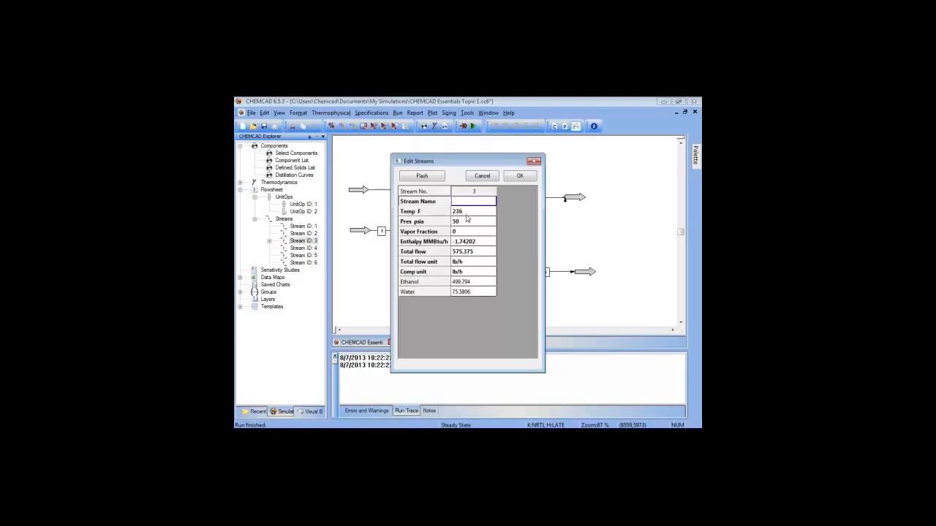
pyautogui.click(476, 273)
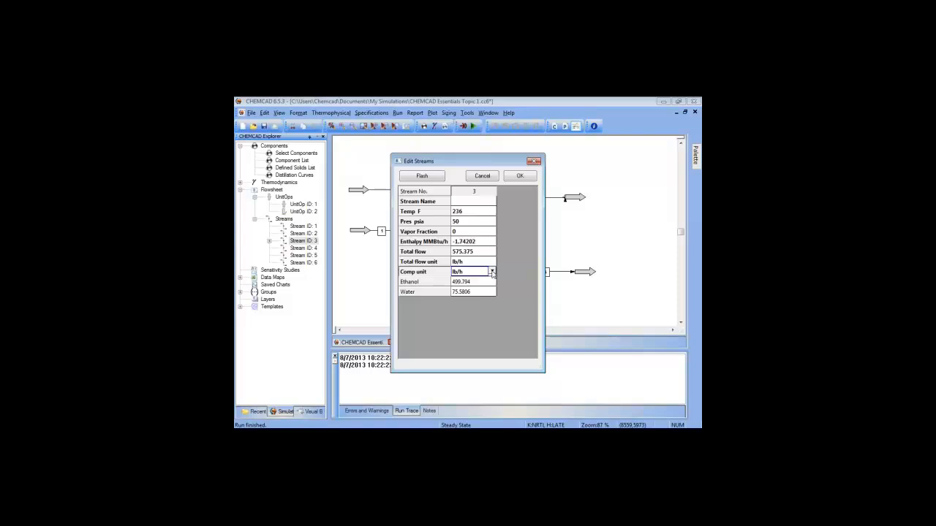
pyautogui.click(493, 273)
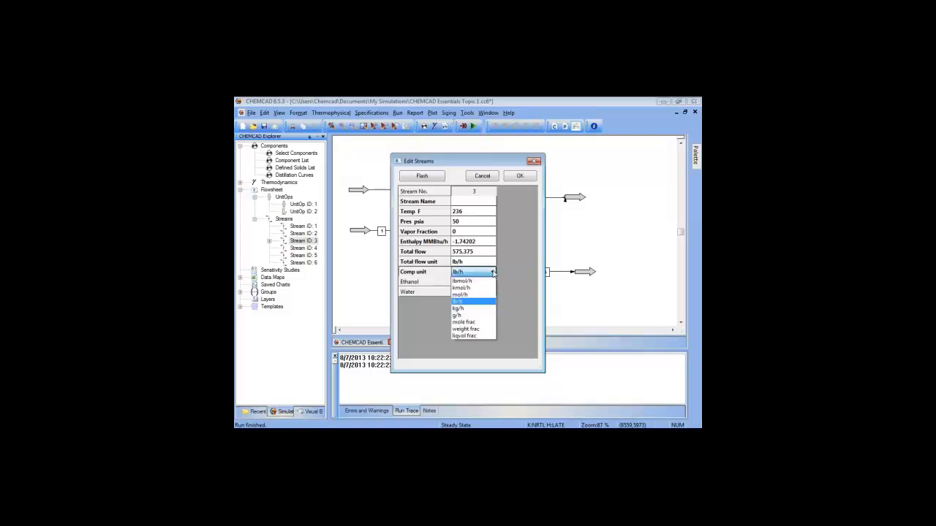
pyautogui.click(484, 330)
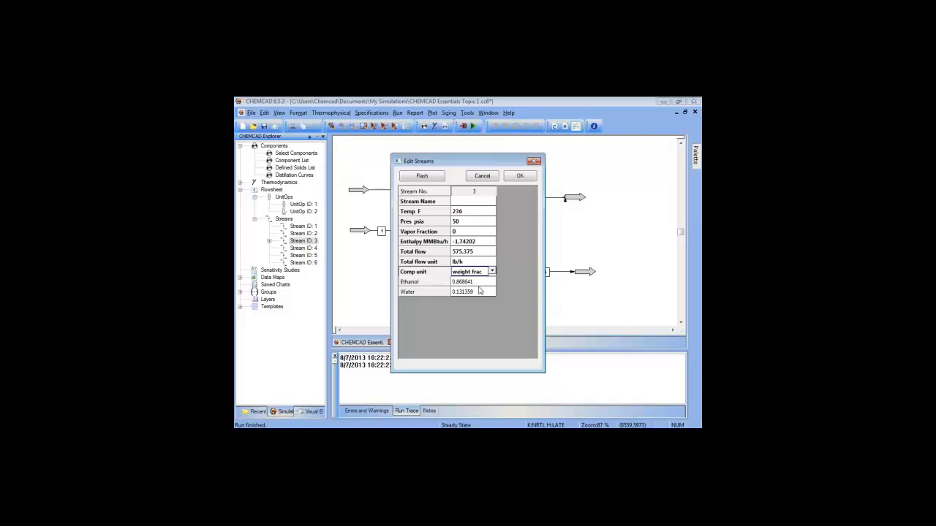
pyautogui.click(520, 177)
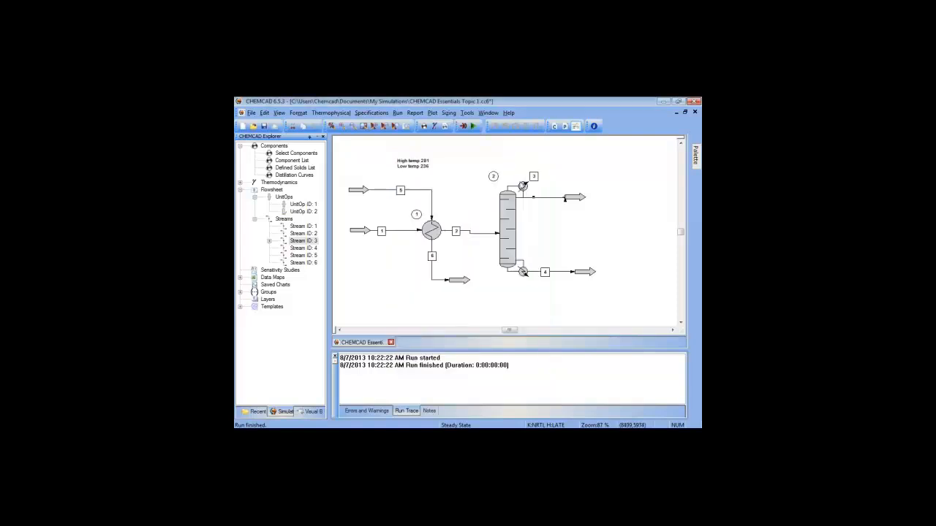
# Step: Try changing the SCDS column's condenser specification from temperature to distillate component mass fraction
pyautogui.doubleClick(507, 232)
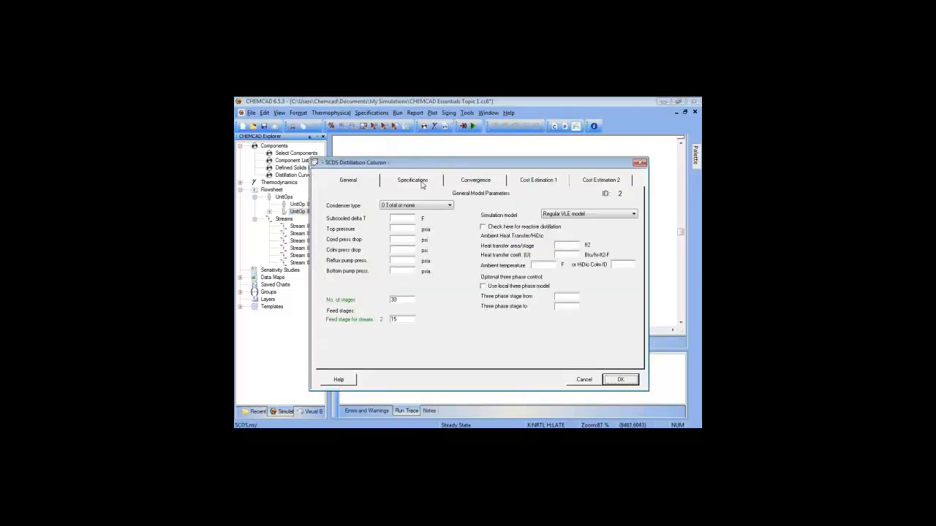
pyautogui.click(422, 183)
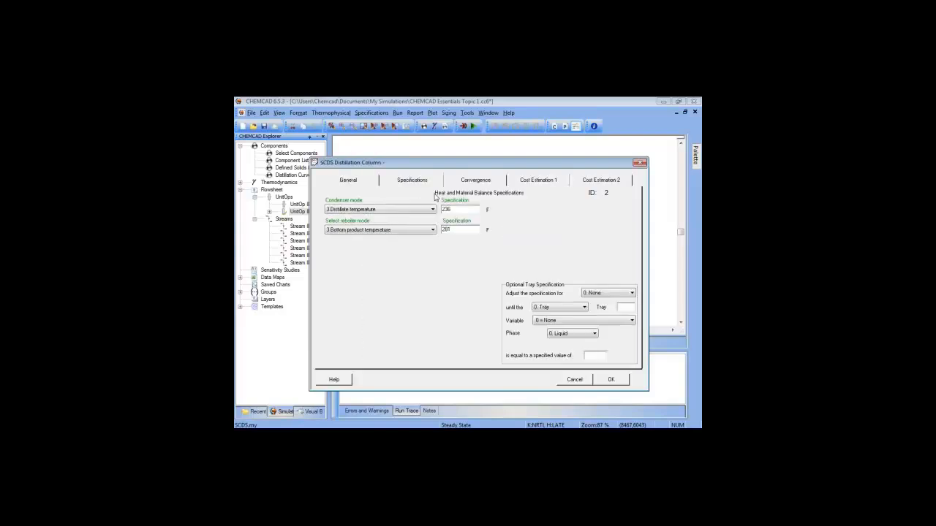
pyautogui.click(432, 210)
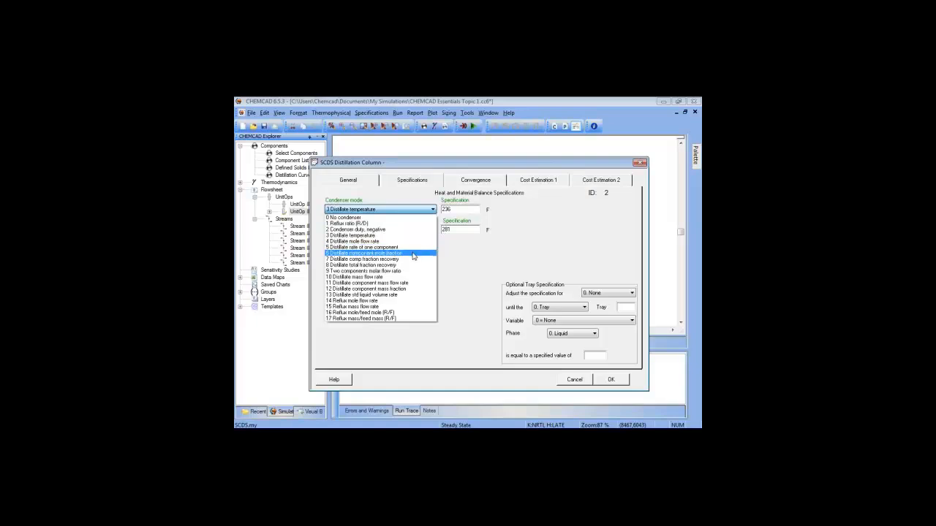
pyautogui.click(409, 289)
pyautogui.moveTo(451, 209); pyautogui.dragTo(434, 212)
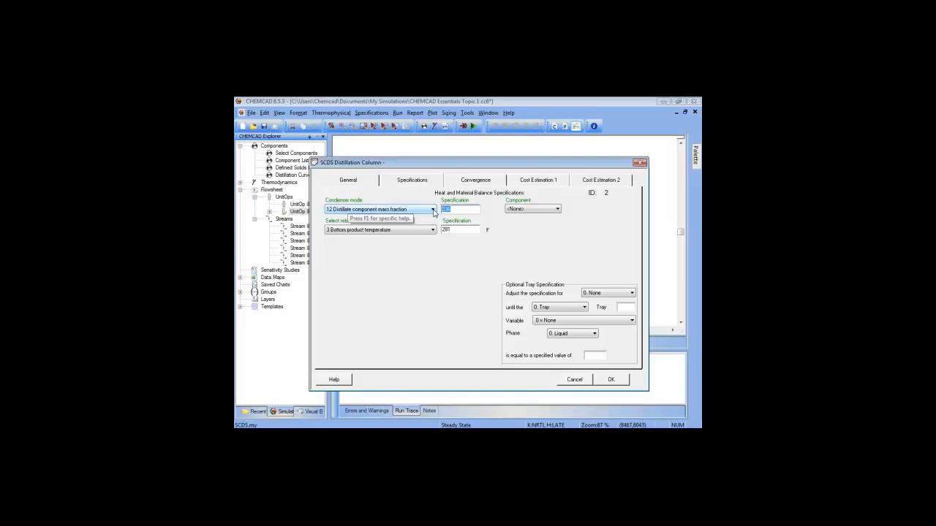
# Step: Check the column's calculated condenser and reboiler duties among the convergence results and close its settings despite the errors
pyautogui.click(475, 181)
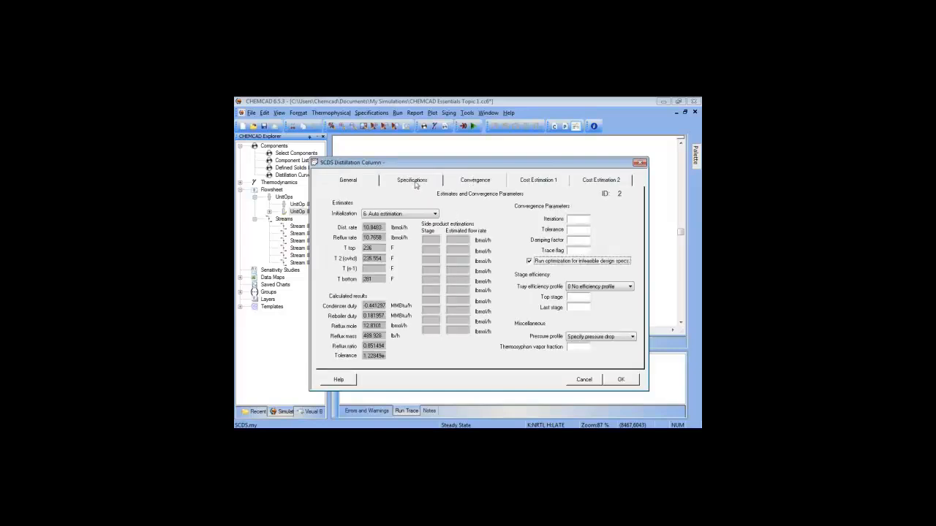
pyautogui.click(414, 181)
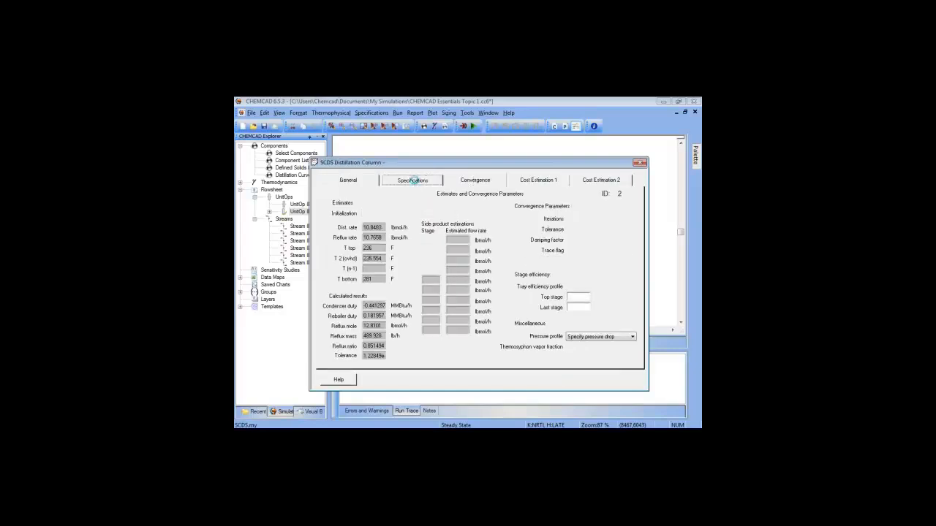
pyautogui.click(472, 182)
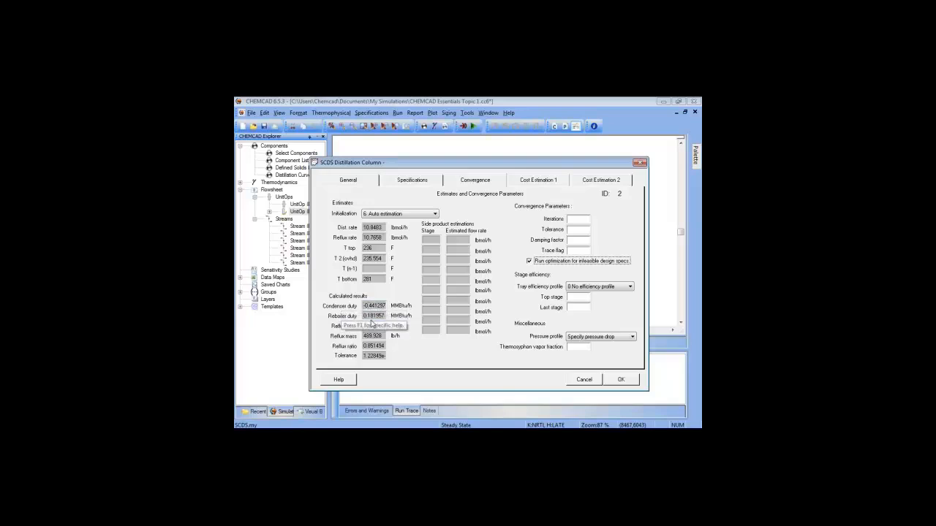
pyautogui.click(621, 380)
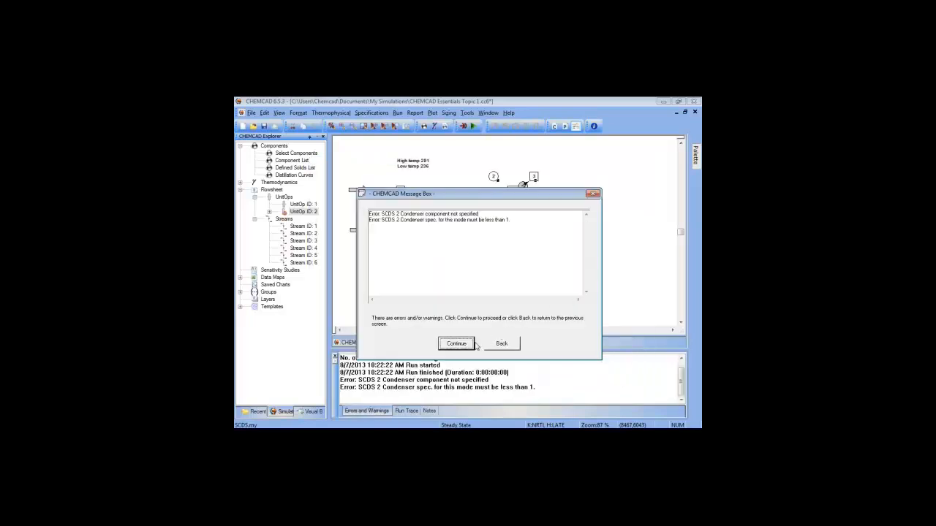
pyautogui.click(464, 344)
# Step: Add a text note reading "with temp", "cond -.441" and "reb .182" on separate lines above the column's distillate outlet
pyautogui.click(695, 155)
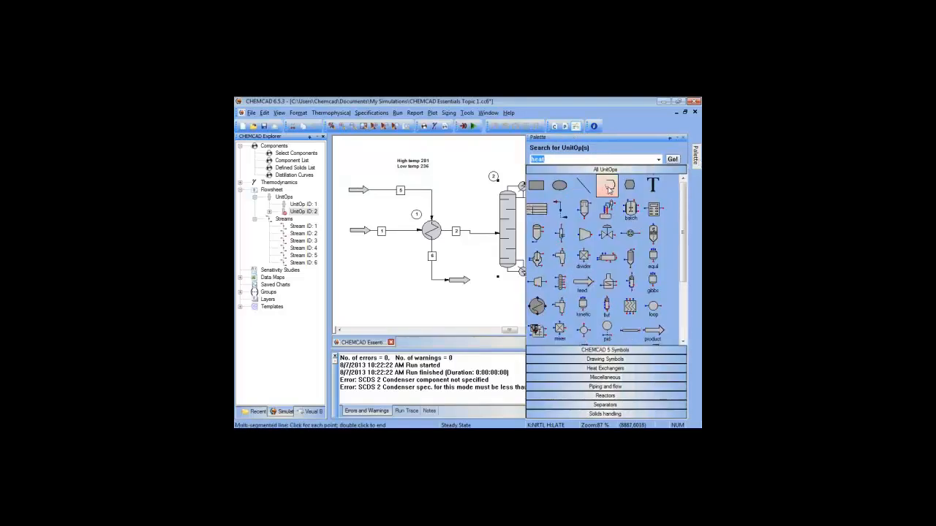
pyautogui.click(653, 185)
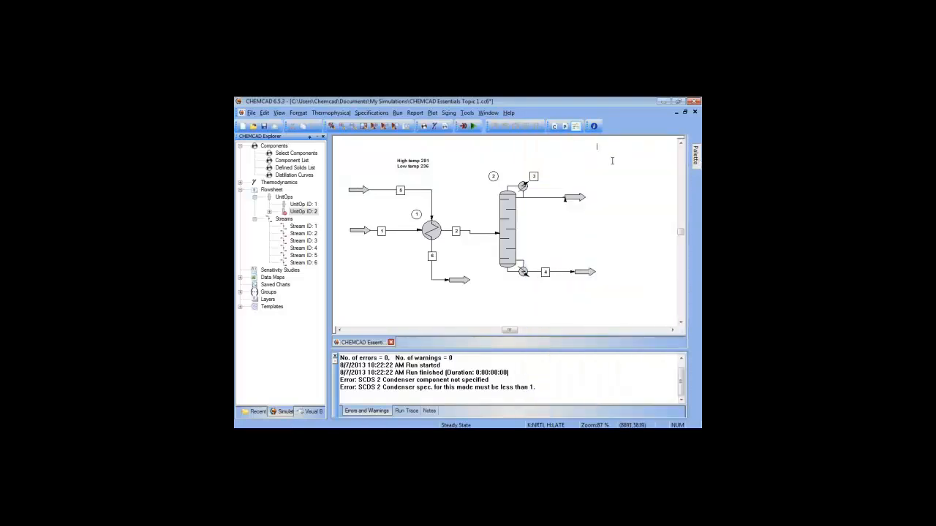
pyautogui.click(616, 169)
pyautogui.write('with tem')
pyautogui.write('d')
pyautogui.write('ond')
pyautogui.write(' -.441')
pyautogui.press('Return')
pyautogui.write('reb .182')
pyautogui.press('Return')
pyautogui.press('BackSpace')
pyautogui.click(616, 180)
pyautogui.moveTo(607, 152); pyautogui.dragTo(611, 149)
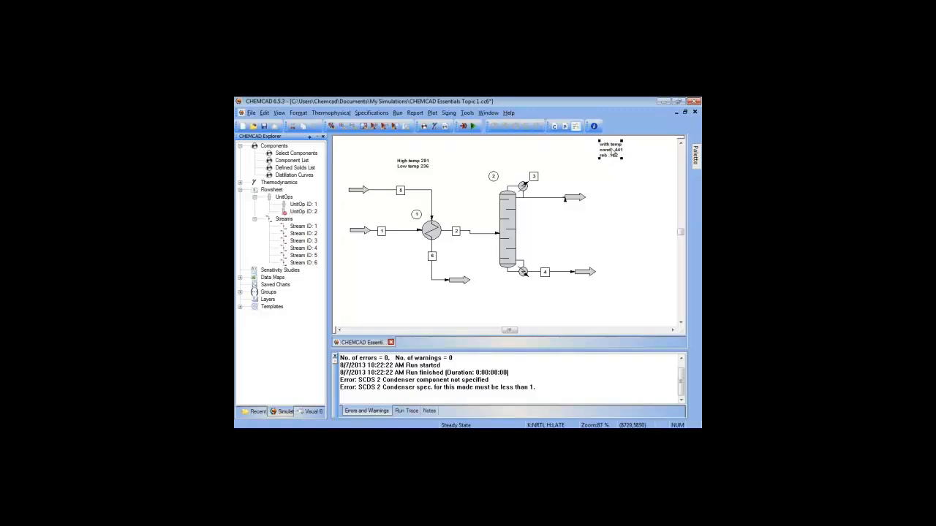
# Step: Restore the SCDS column's condenser mode to distillate temperature and accept the settings
pyautogui.click(506, 228)
pyautogui.doubleClick(507, 227)
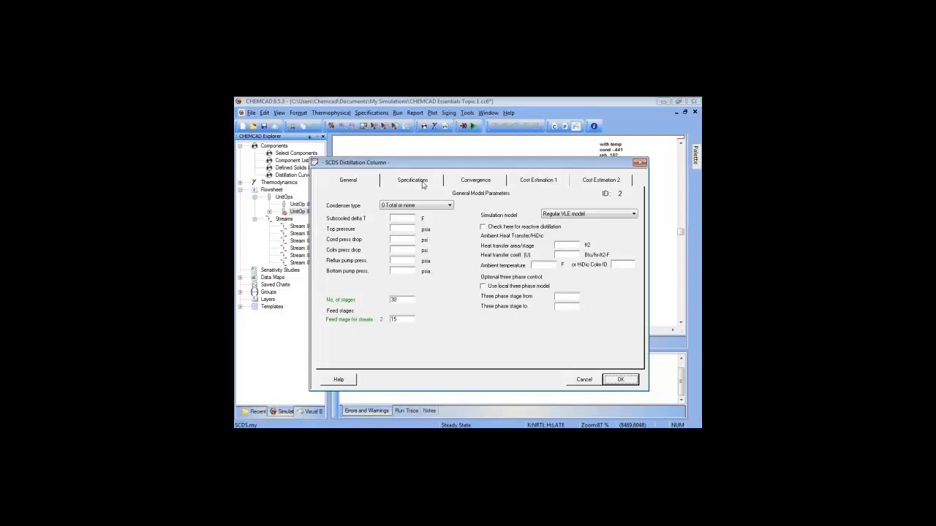
pyautogui.click(426, 184)
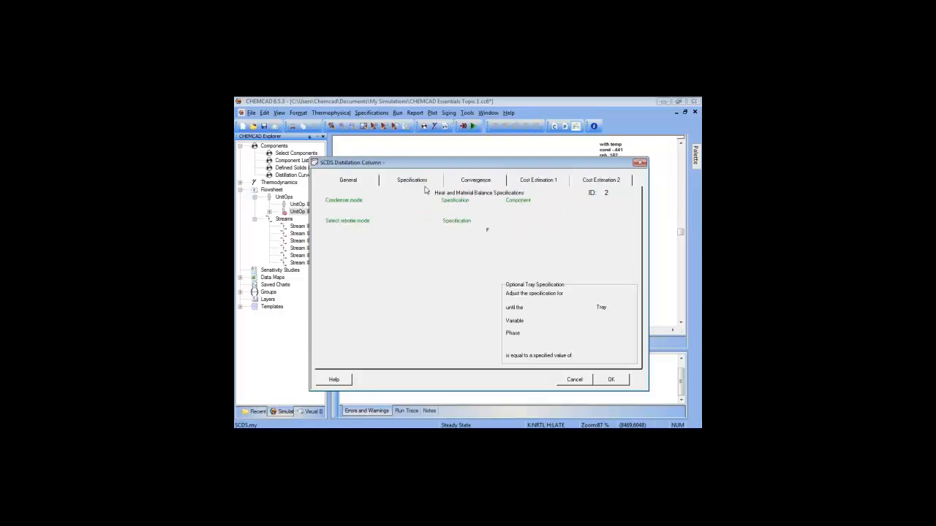
pyautogui.click(433, 210)
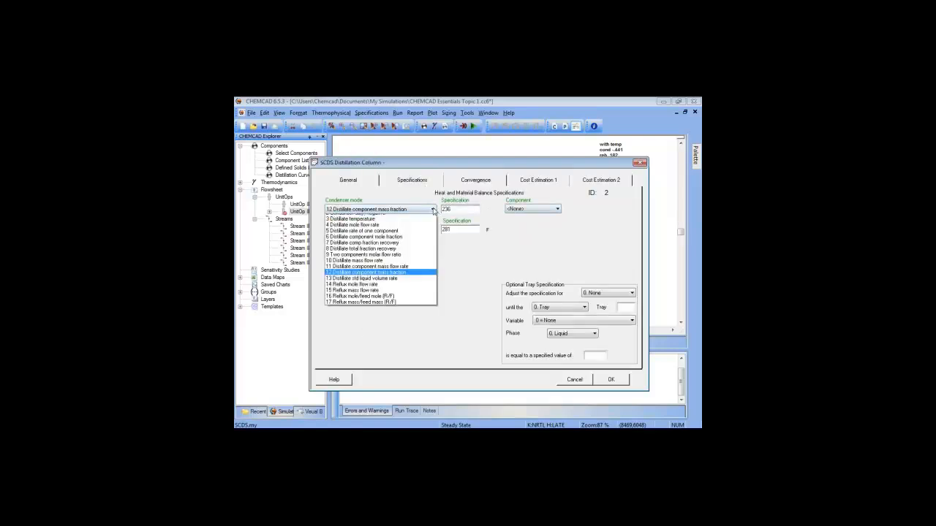
pyautogui.click(408, 236)
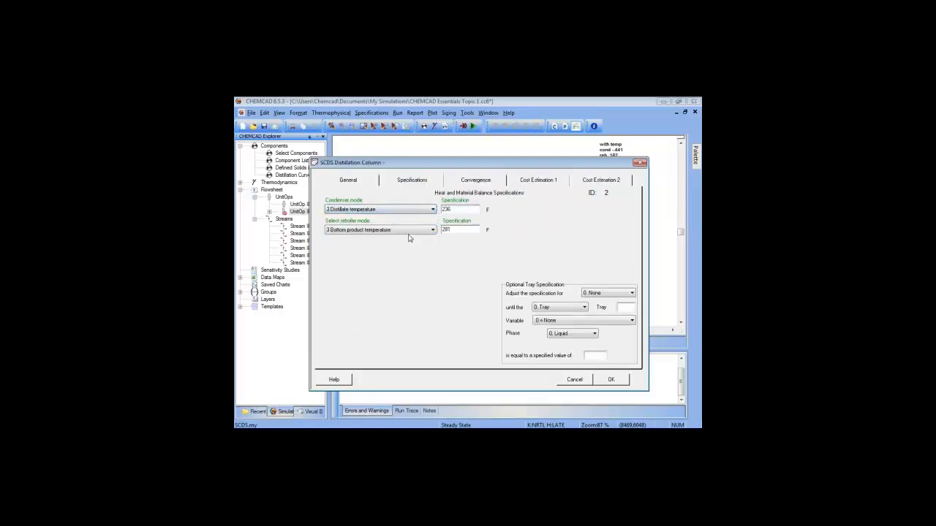
pyautogui.click(610, 381)
pyautogui.click(610, 380)
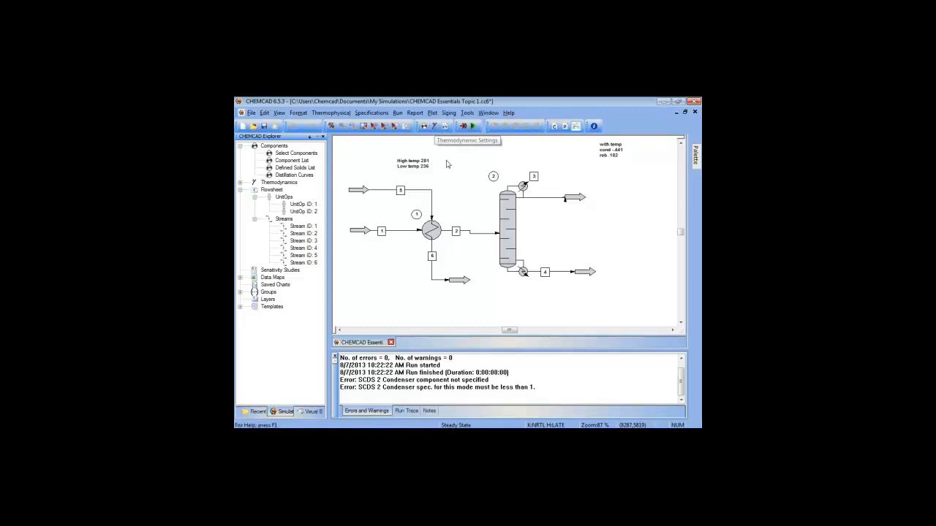
# Step: Change the global K-value model to Wilson, accept its ethanol/water parameters and reinitialize all streams
pyautogui.click(433, 127)
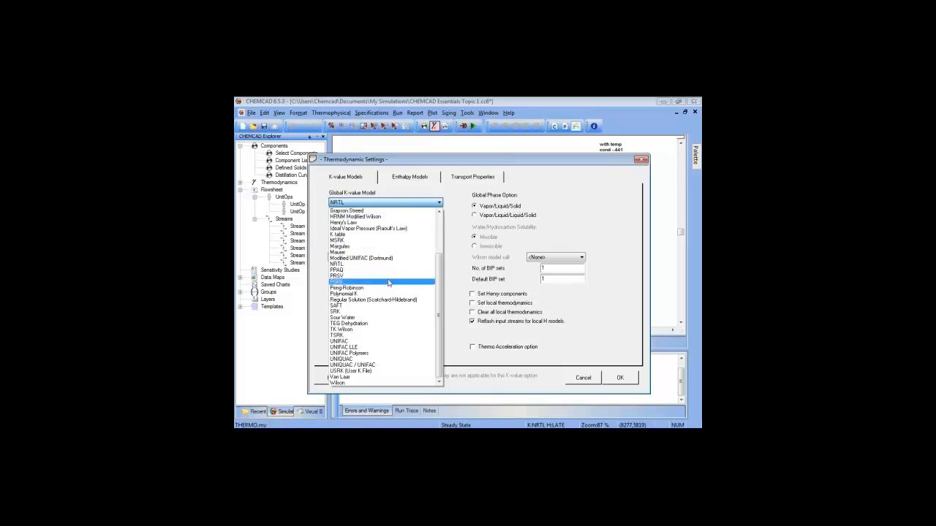
pyautogui.click(382, 383)
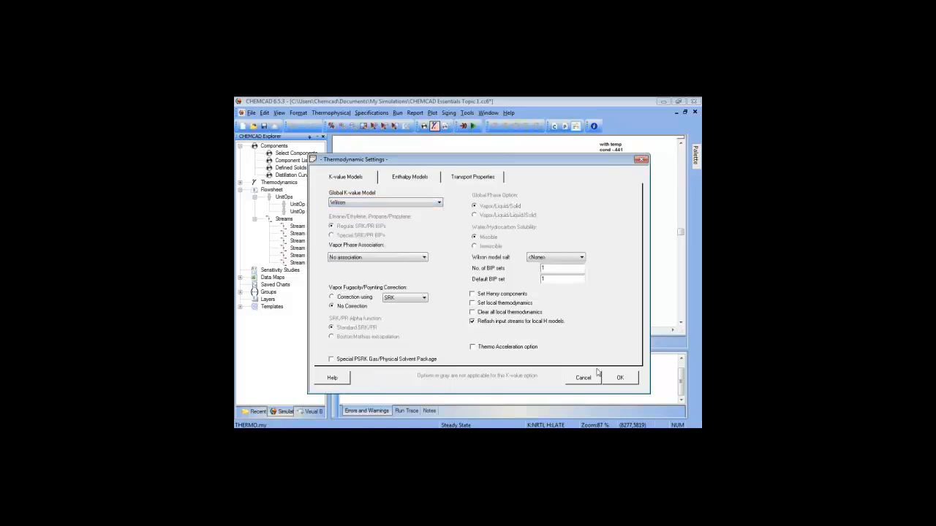
pyautogui.click(619, 378)
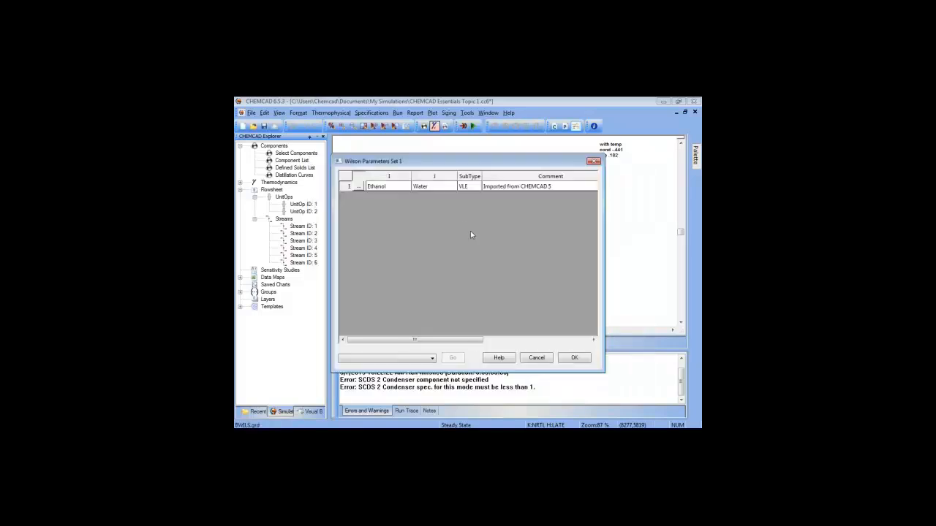
pyautogui.click(575, 358)
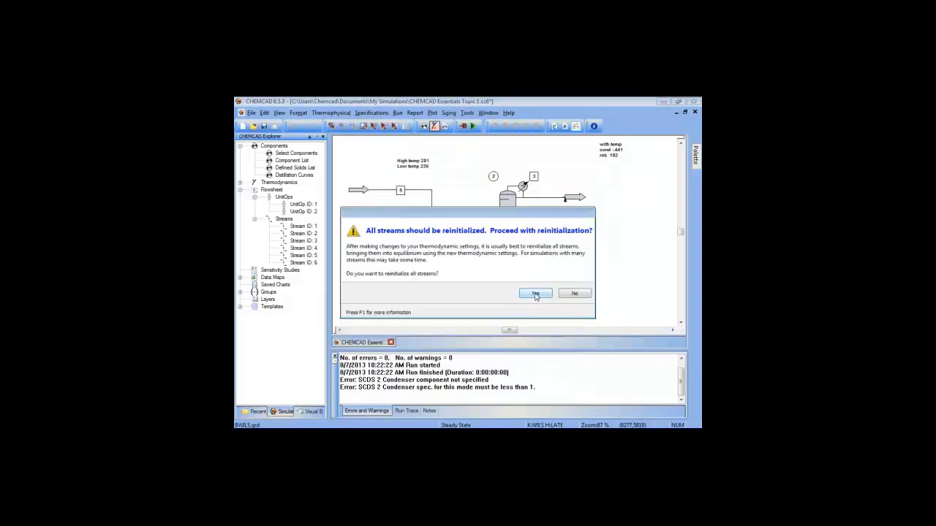
pyautogui.click(536, 294)
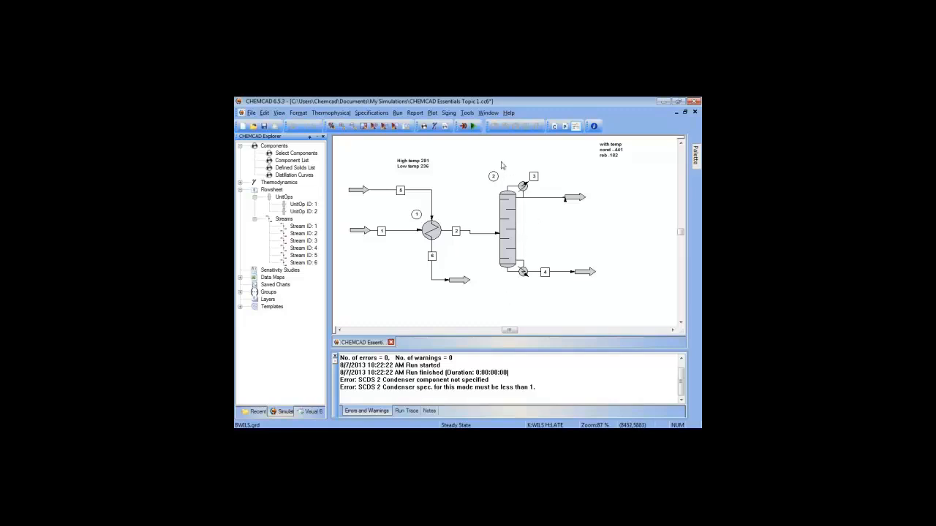
# Step: Run the simulation with the Wilson model and check the composition of distillate stream 3
pyautogui.click(473, 126)
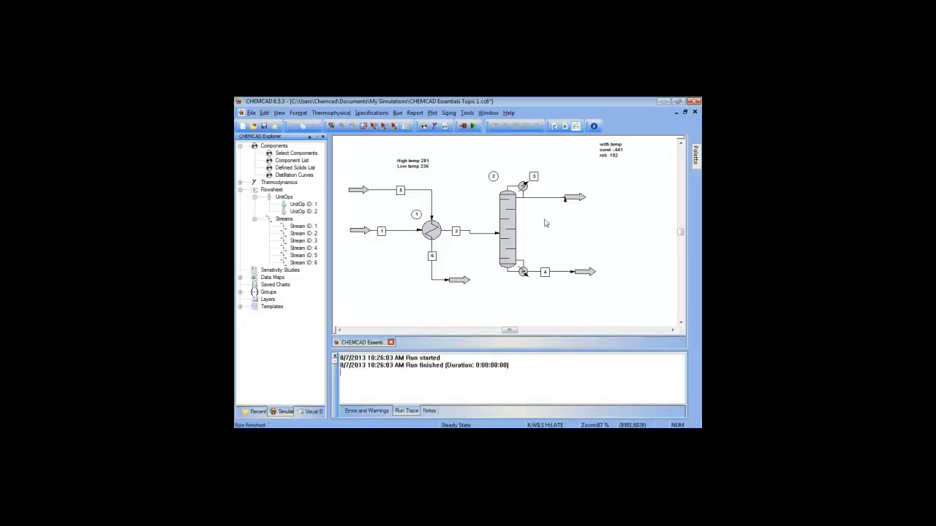
pyautogui.doubleClick(546, 198)
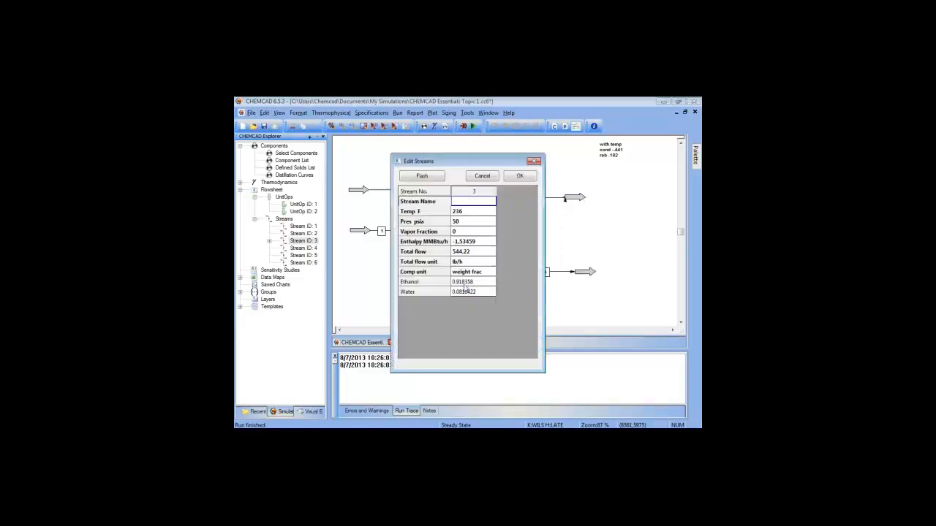
pyautogui.click(519, 176)
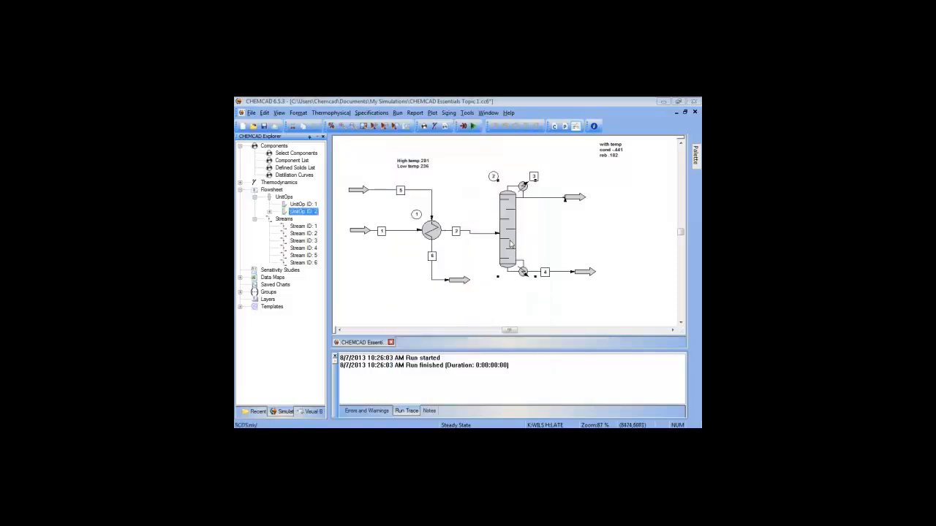
# Step: Check the column's condenser and reboiler duties calculated with the Wilson model and close its settings
pyautogui.doubleClick(510, 245)
pyautogui.click(468, 181)
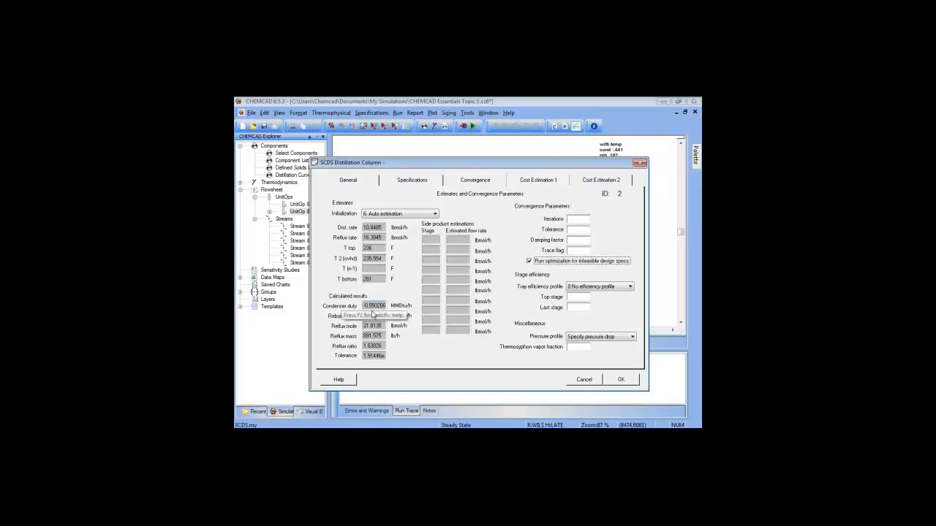
pyautogui.click(621, 379)
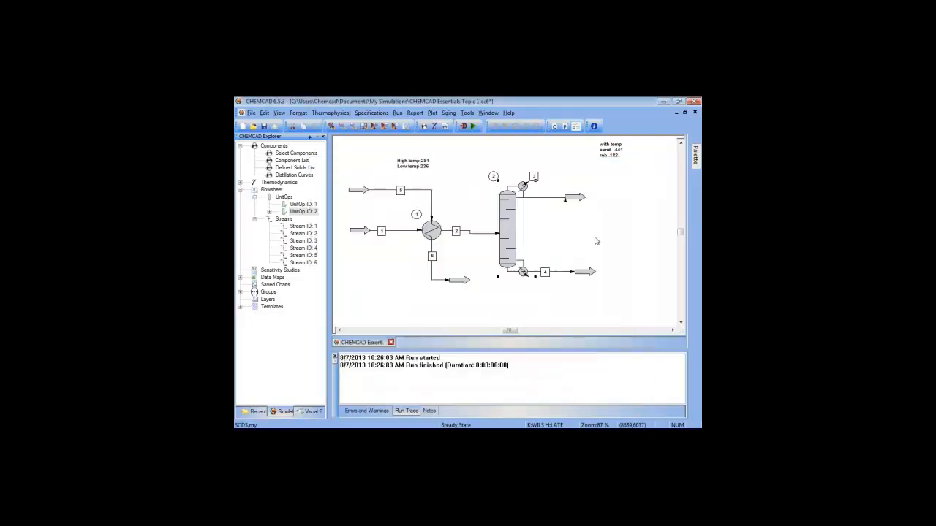
# Step: Set the SCDS column's condenser mode to distillate component mass fraction with a specification of 0.92 for Ethanol
pyautogui.click(505, 214)
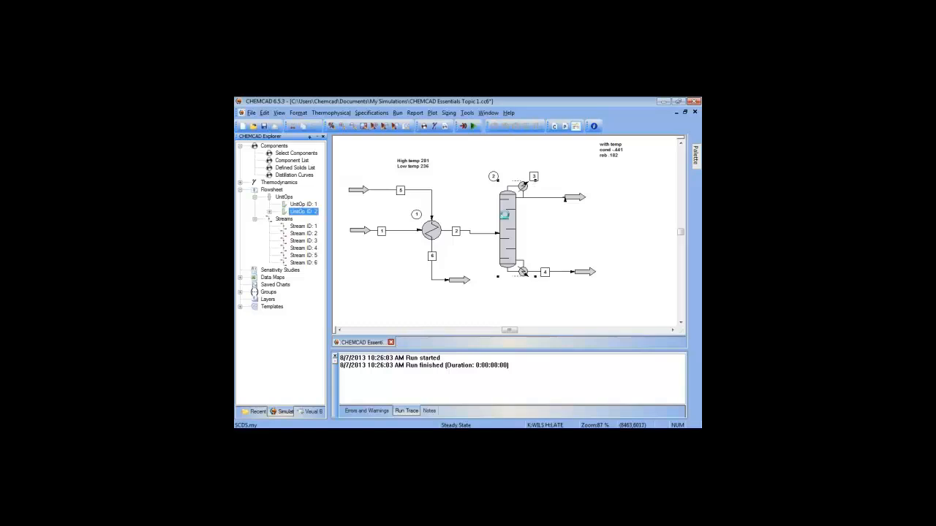
pyautogui.click(414, 181)
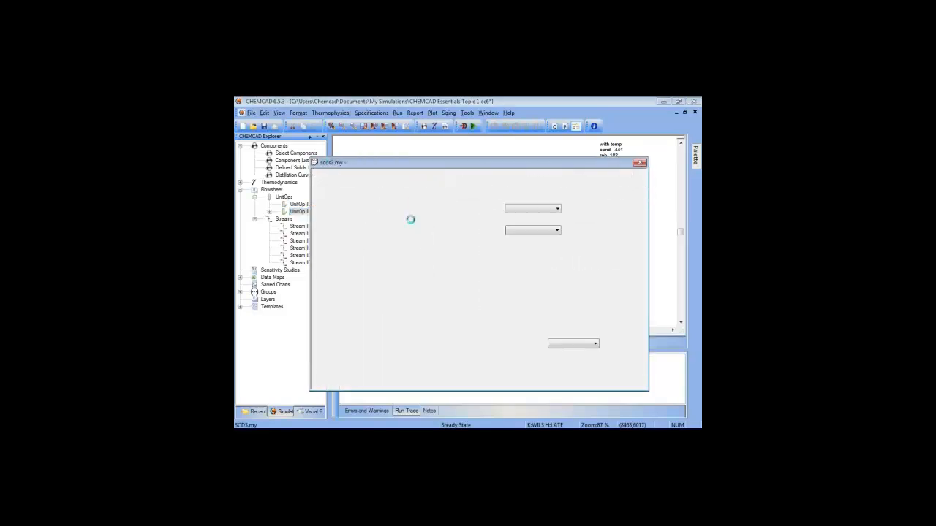
pyautogui.click(433, 210)
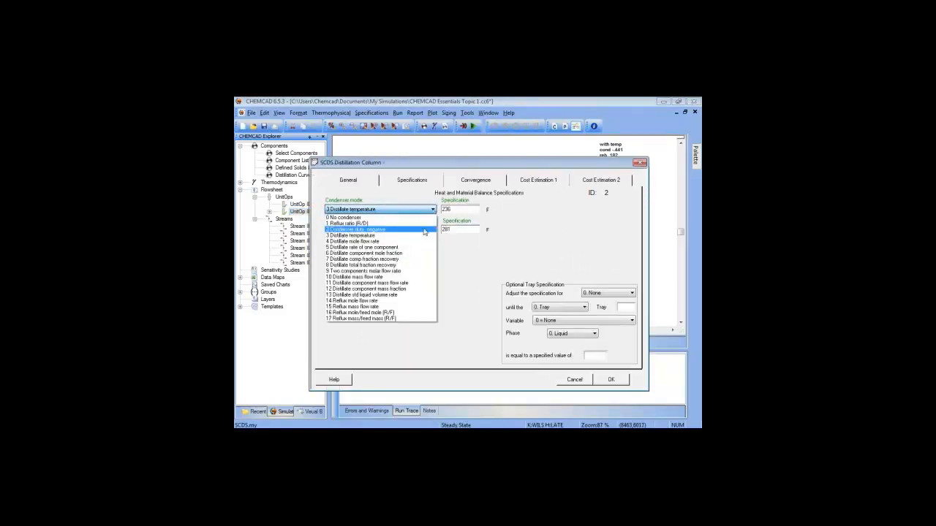
pyautogui.click(409, 290)
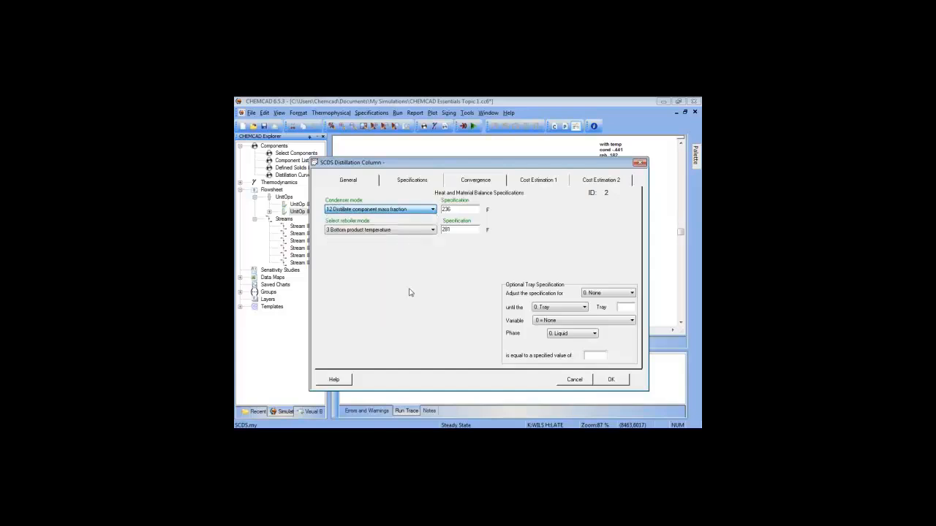
pyautogui.doubleClick(446, 209)
pyautogui.write('.92')
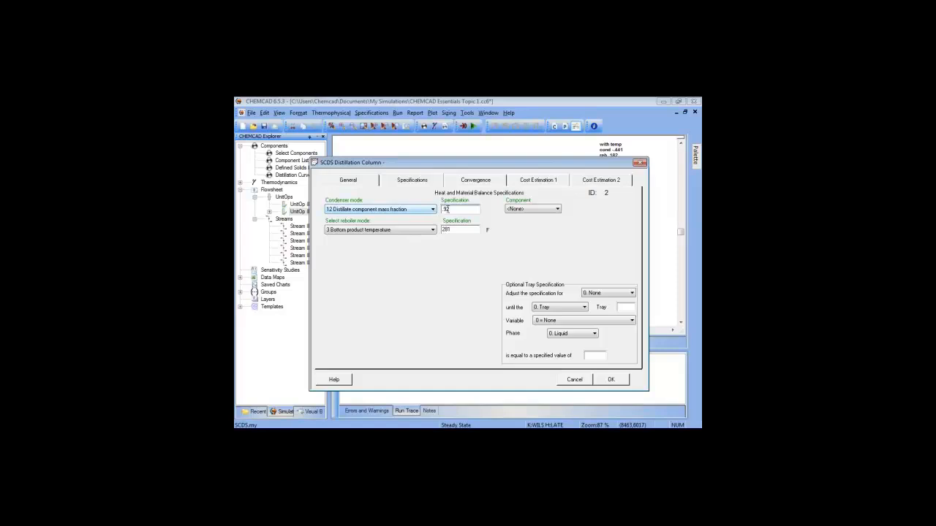
pyautogui.click(520, 210)
pyautogui.click(528, 224)
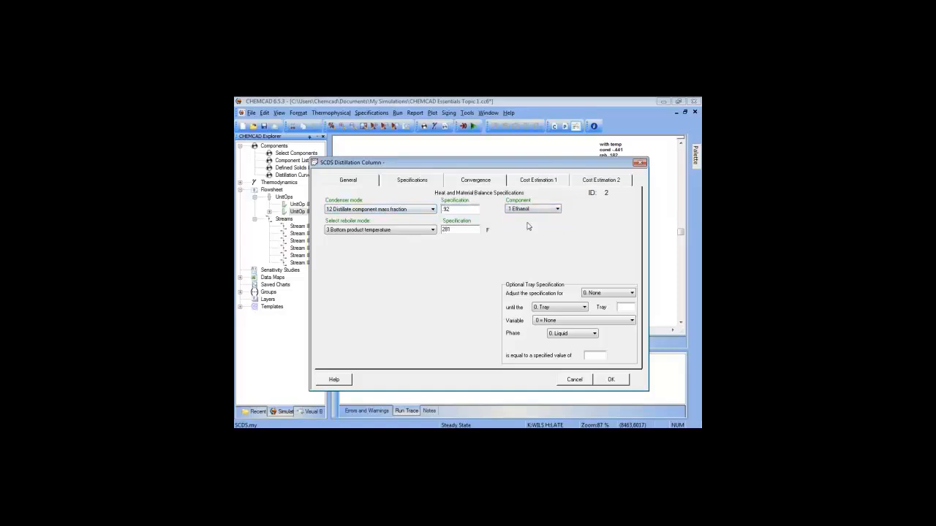
# Step: Set the reboiler mode to bottom component mass fraction with a specification of 0.0001 for Ethanol and accept the column settings
pyautogui.click(432, 230)
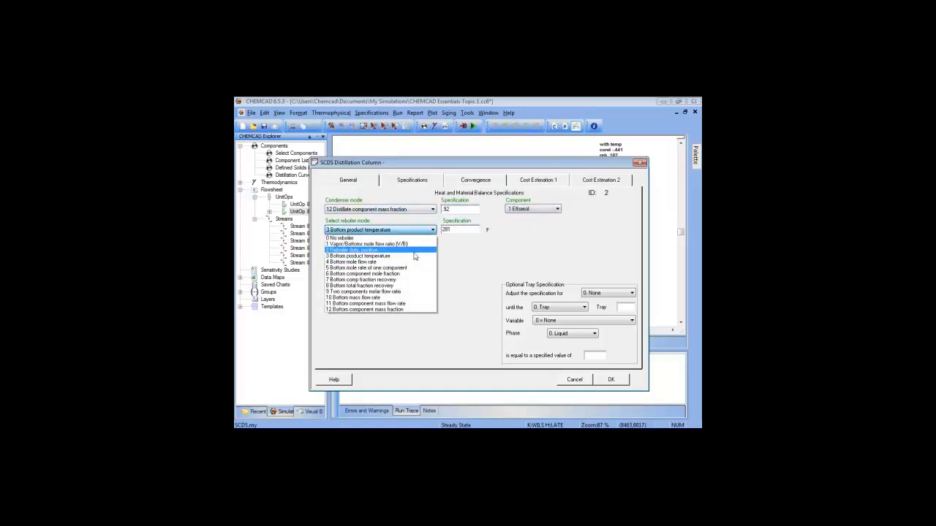
pyautogui.click(412, 309)
pyautogui.write('.001')
pyautogui.press('Tab')
pyautogui.hotkey('alt', 'Down')
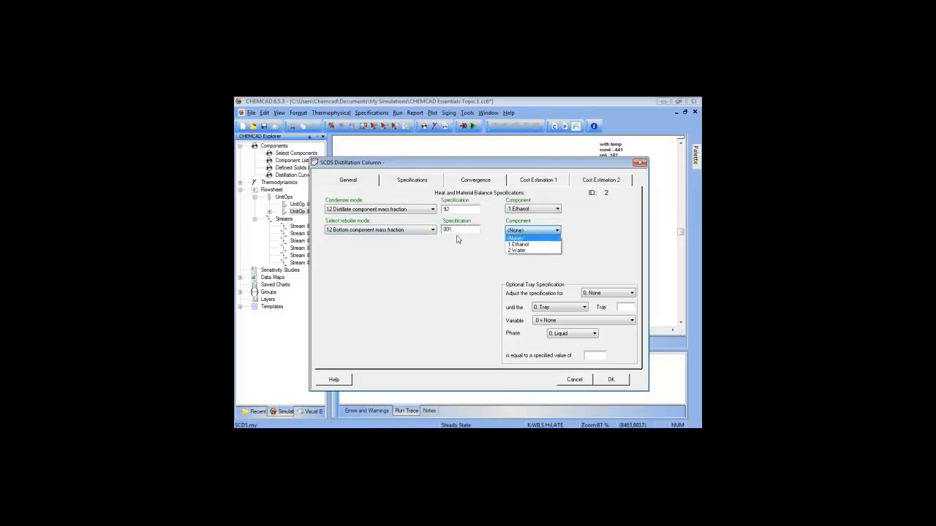
pyautogui.click(448, 231)
pyautogui.click(520, 232)
pyautogui.click(522, 244)
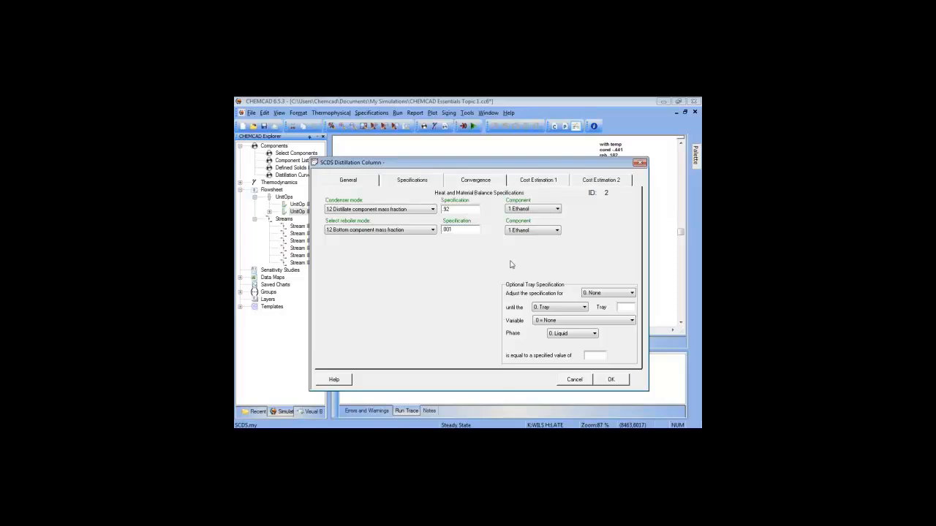
pyautogui.click(451, 230)
pyautogui.write('0')
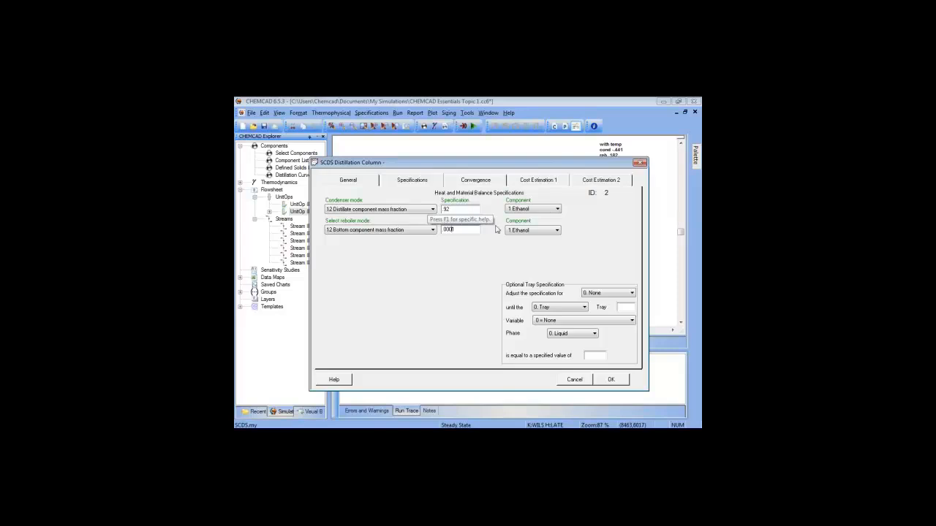
pyautogui.click(610, 379)
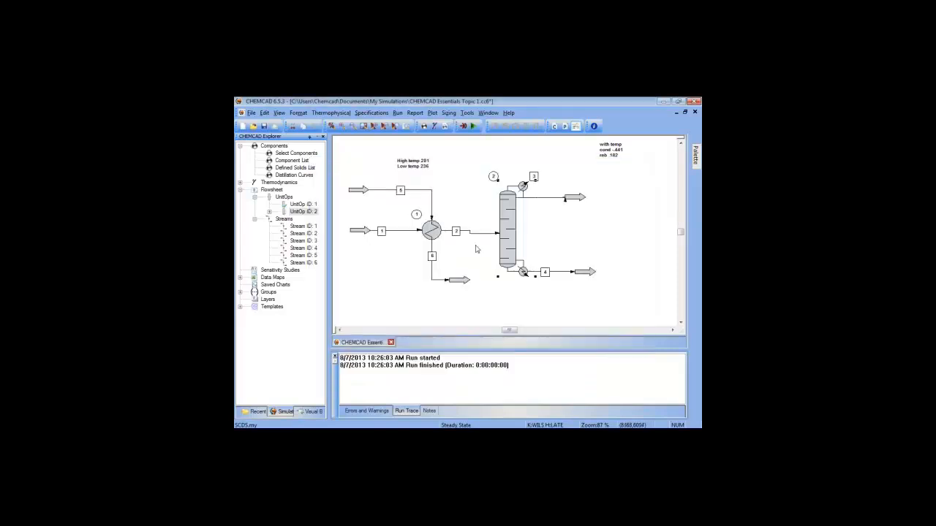
# Step: Run the whole flowsheet with the Wilson model and mass fraction specifications and check the column's condenser and reboiler duties
pyautogui.click(472, 126)
pyautogui.click(509, 234)
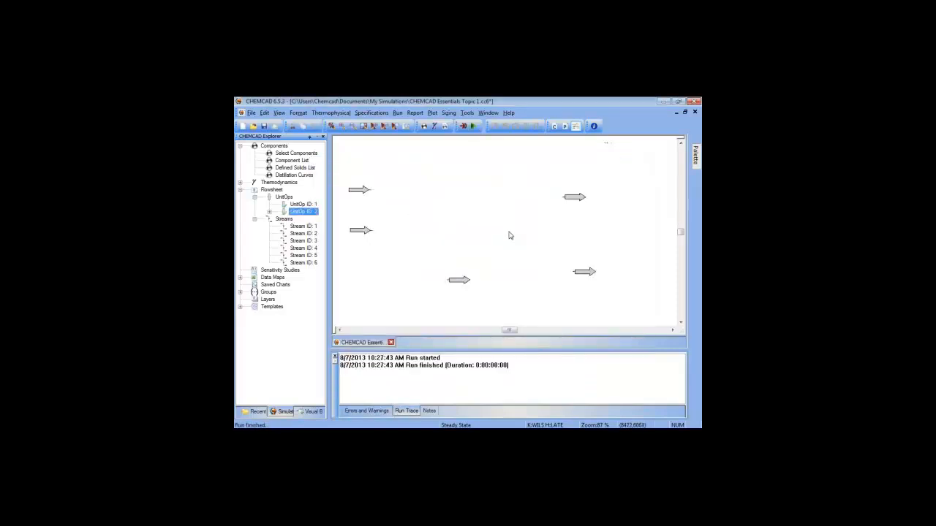
pyautogui.doubleClick(509, 234)
pyautogui.click(476, 181)
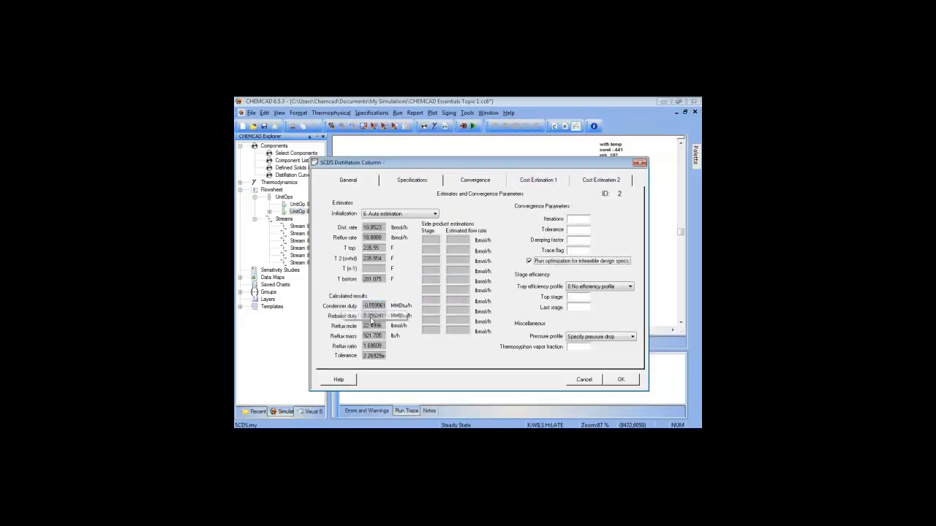
pyautogui.click(629, 383)
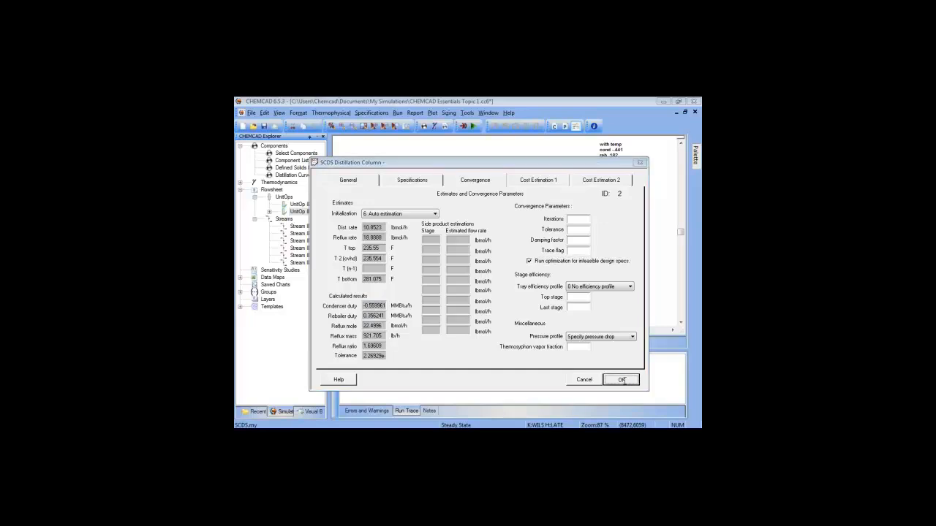
# Step: Check the temperature and ethanol weight fraction of distillate stream 3 and close the stream data
pyautogui.click(538, 200)
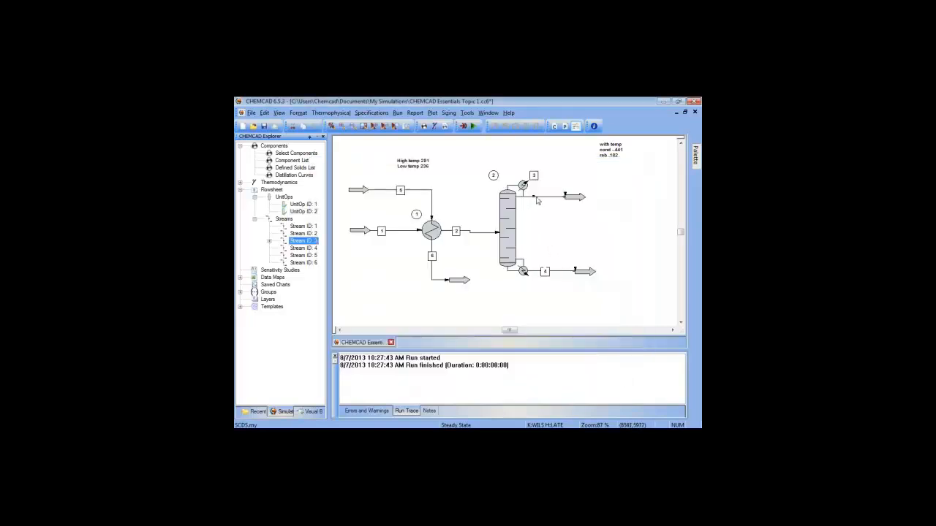
pyautogui.doubleClick(537, 200)
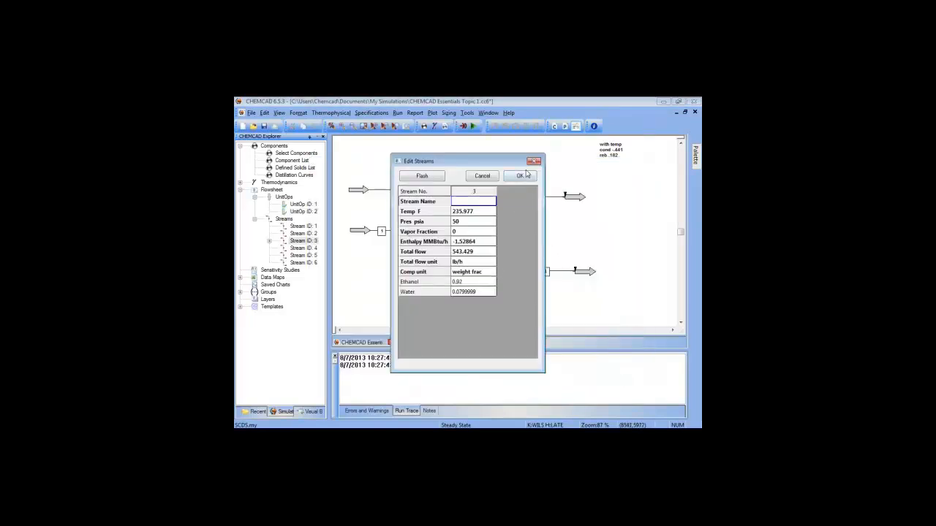
pyautogui.click(527, 174)
pyautogui.click(558, 229)
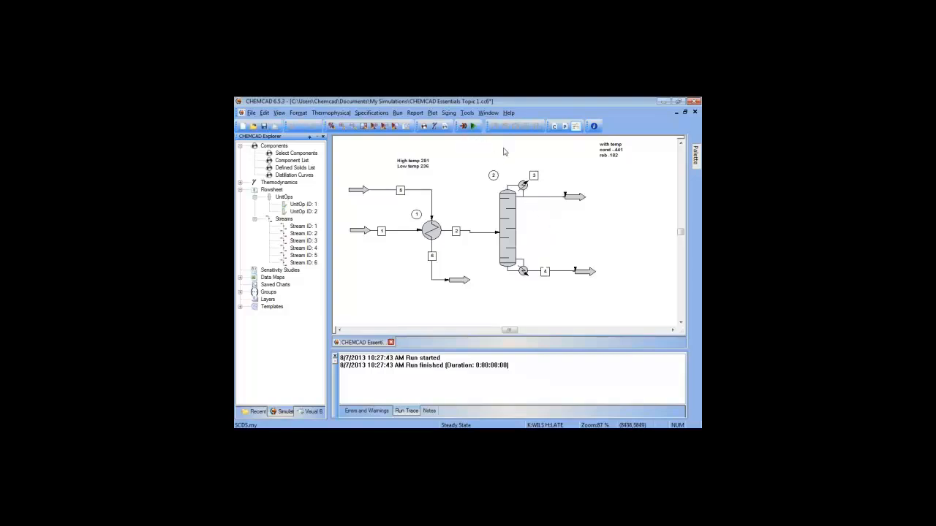
# Step: Change the global K-value model back to NRTL, accept its ethanol/water parameters and reinitialize all streams
pyautogui.click(435, 126)
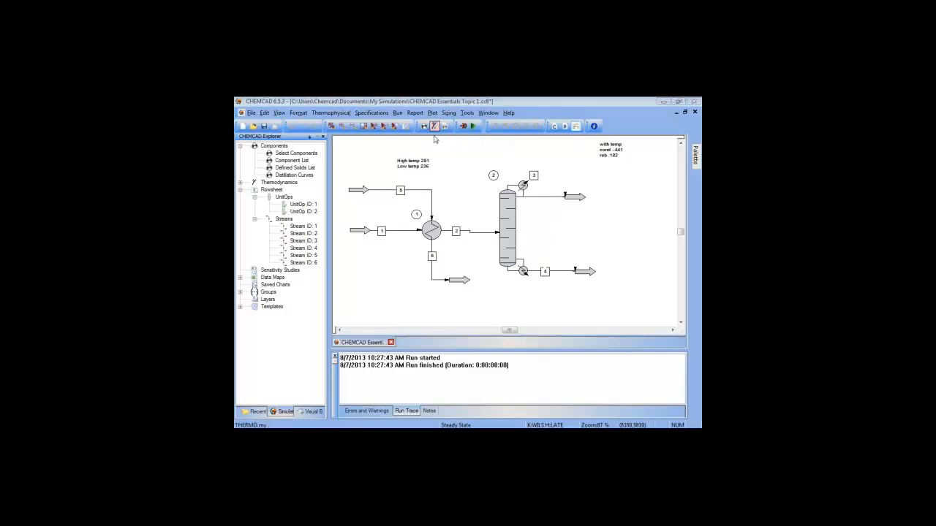
pyautogui.click(406, 202)
pyautogui.click(376, 263)
pyautogui.click(620, 379)
pyautogui.click(578, 359)
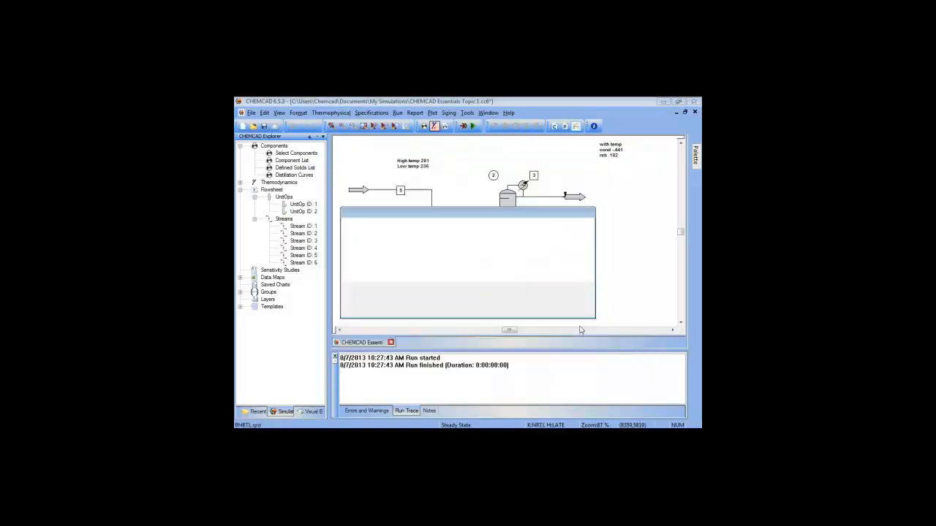
pyautogui.click(535, 293)
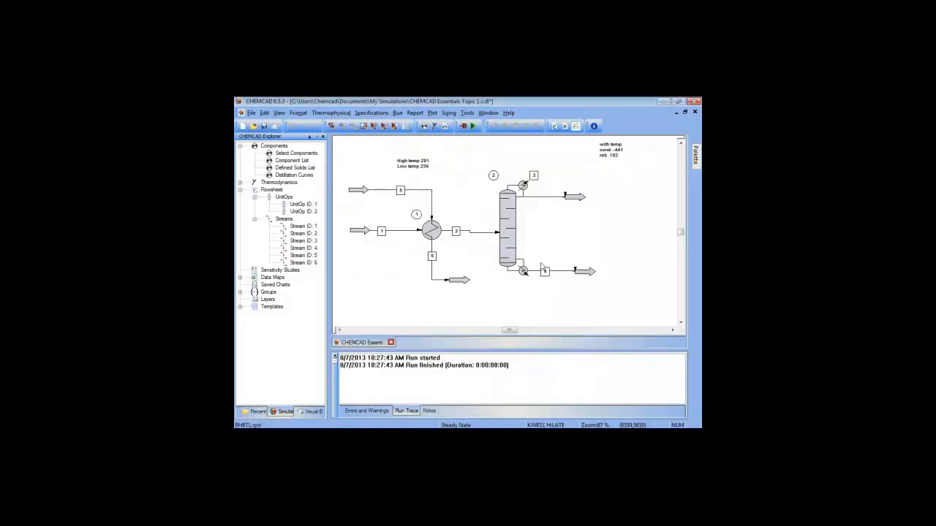
# Step: Run the whole flowsheet with the NRTL model and check the composition of distillate stream 3
pyautogui.click(473, 127)
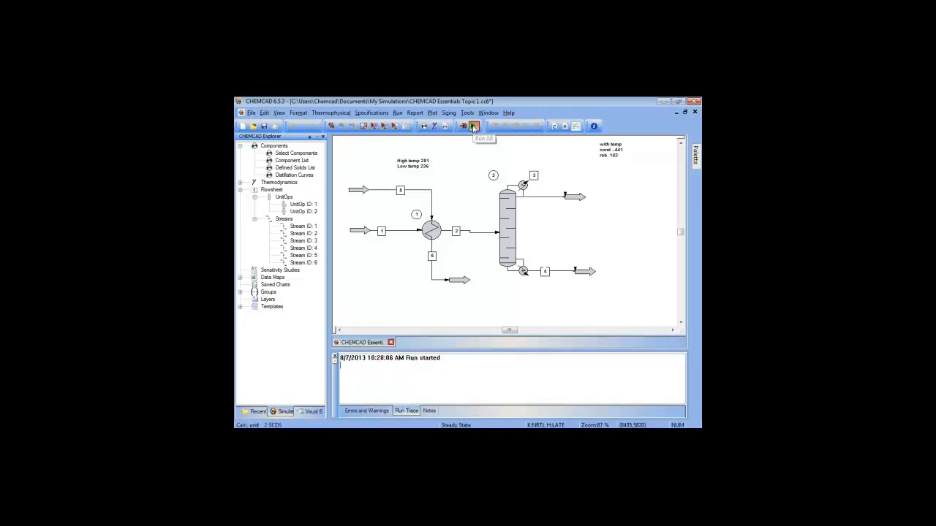
pyautogui.doubleClick(537, 199)
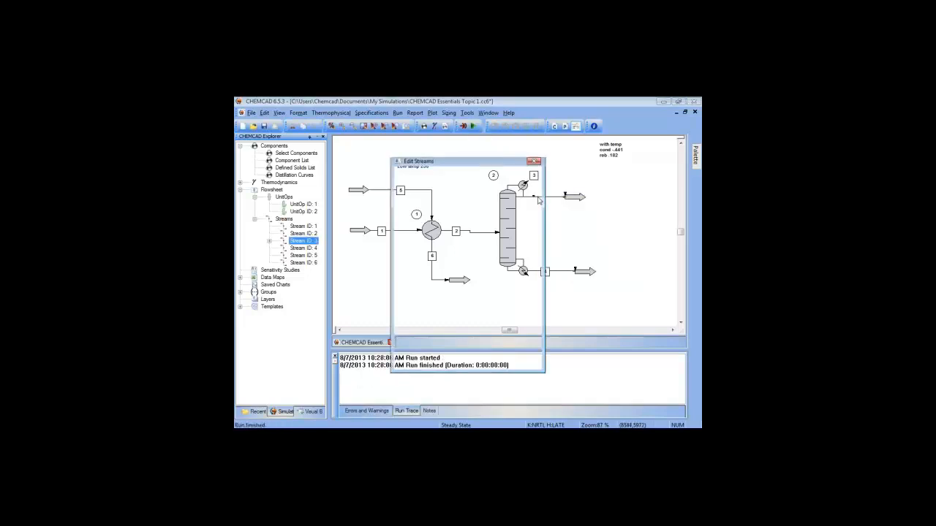
pyautogui.click(519, 176)
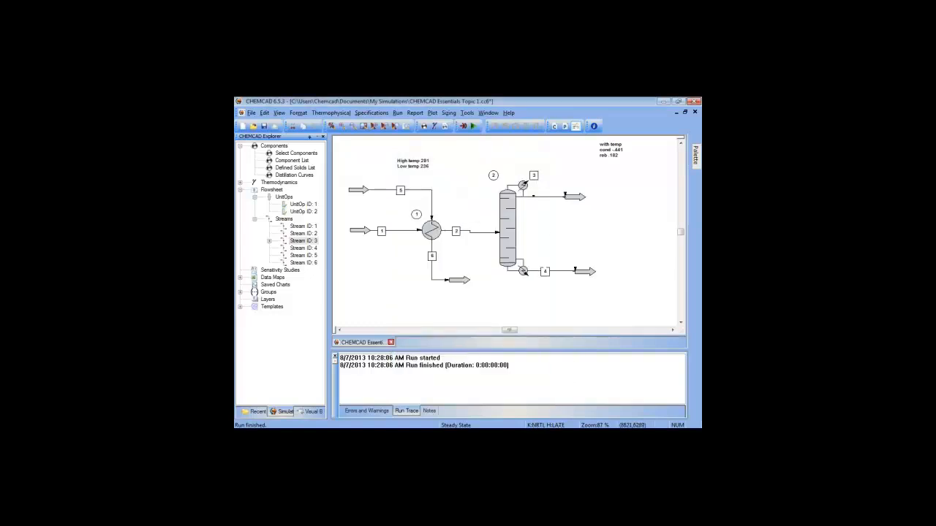
# Step: Check the column's condenser and reboiler duties calculated with NRTL and close its settings
pyautogui.doubleClick(506, 224)
pyautogui.click(460, 182)
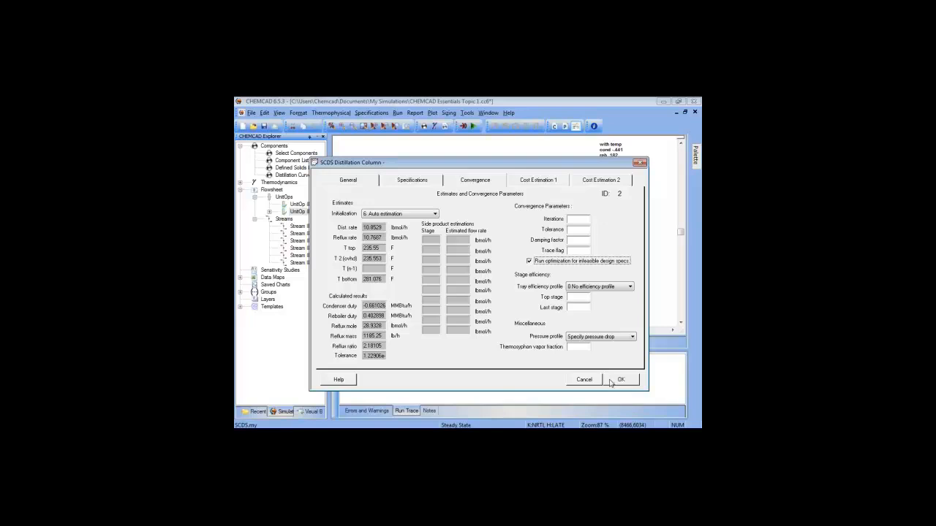
pyautogui.click(619, 380)
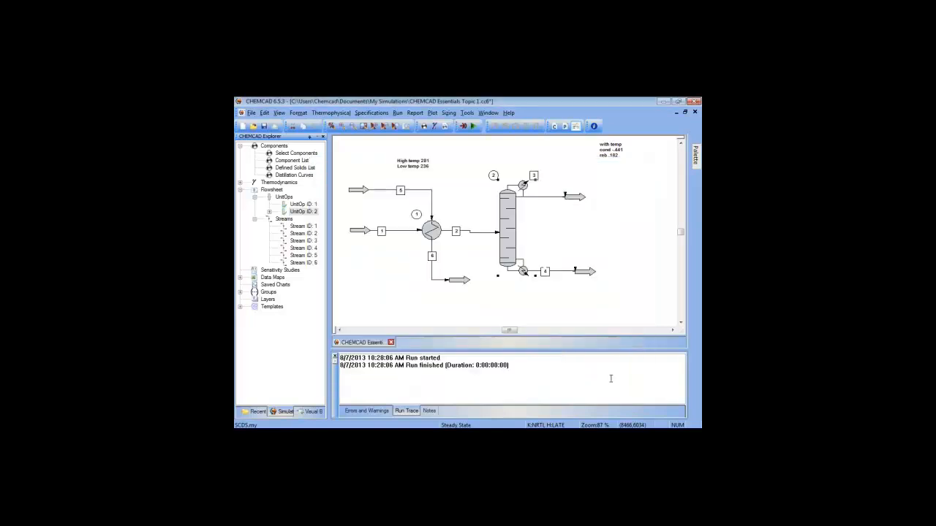
# Step: Add a flowsheet text note reading ".92", "cond -.661" and "reb .403" on three lines, positioned below the "with temp" note
pyautogui.moveTo(696, 155)
pyautogui.click(653, 186)
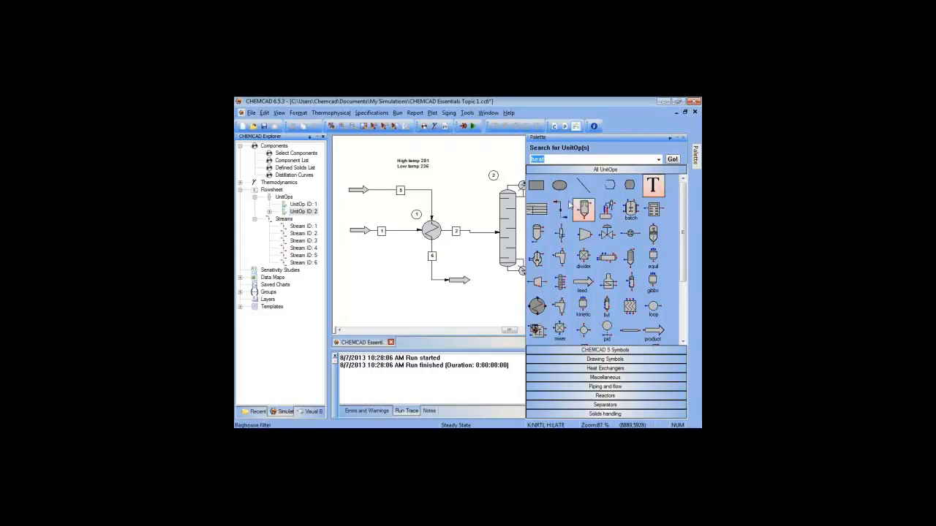
pyautogui.click(613, 173)
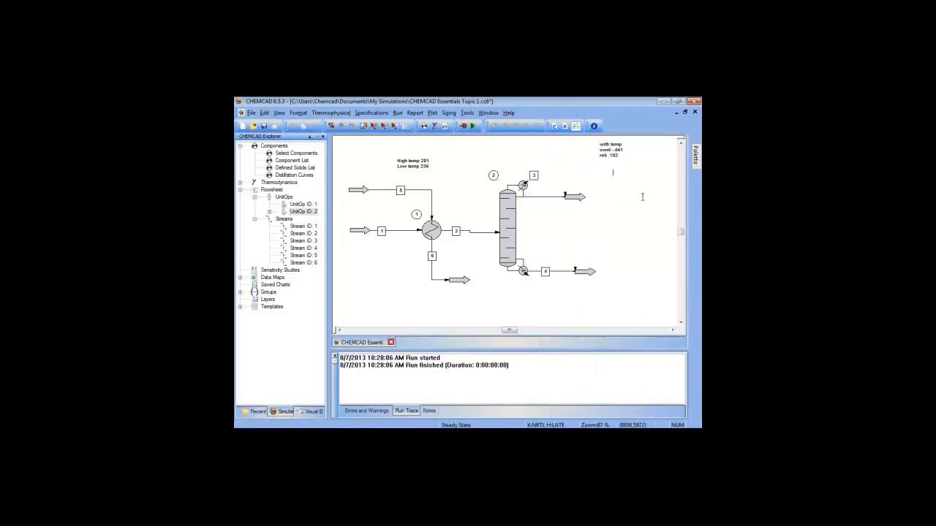
pyautogui.write('.92 ')
pyautogui.write('reb')
pyautogui.press('BackSpace')
pyautogui.press('BackSpace')
pyautogui.press('Return')
pyautogui.write('403')
pyautogui.click(620, 212)
pyautogui.moveTo(622, 182); pyautogui.dragTo(630, 176)
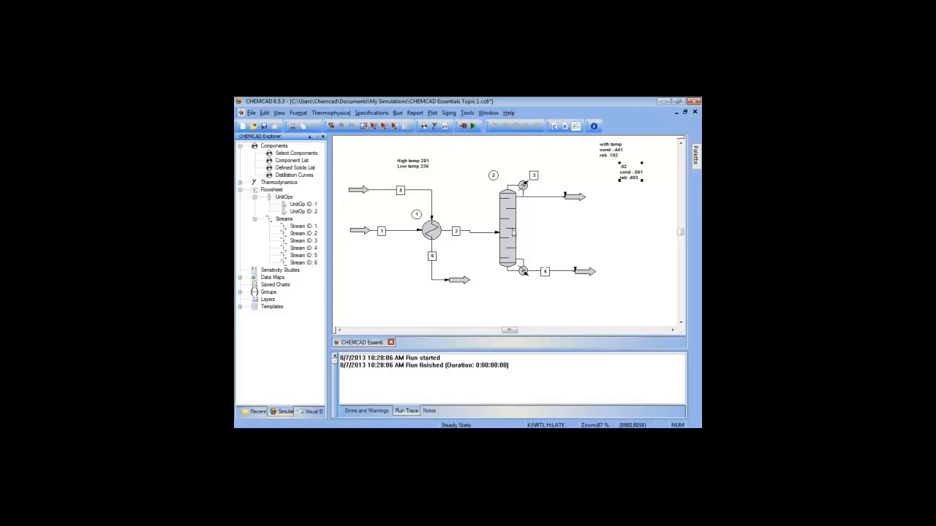
# Step: Set the column's distillate ethanol mass fraction specification to 0.94 and accept the settings
pyautogui.doubleClick(507, 230)
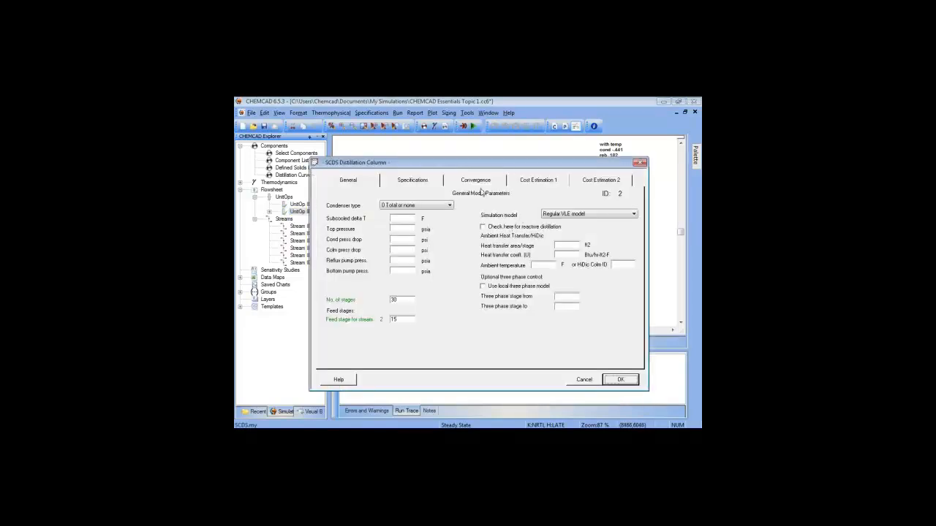
pyautogui.click(412, 180)
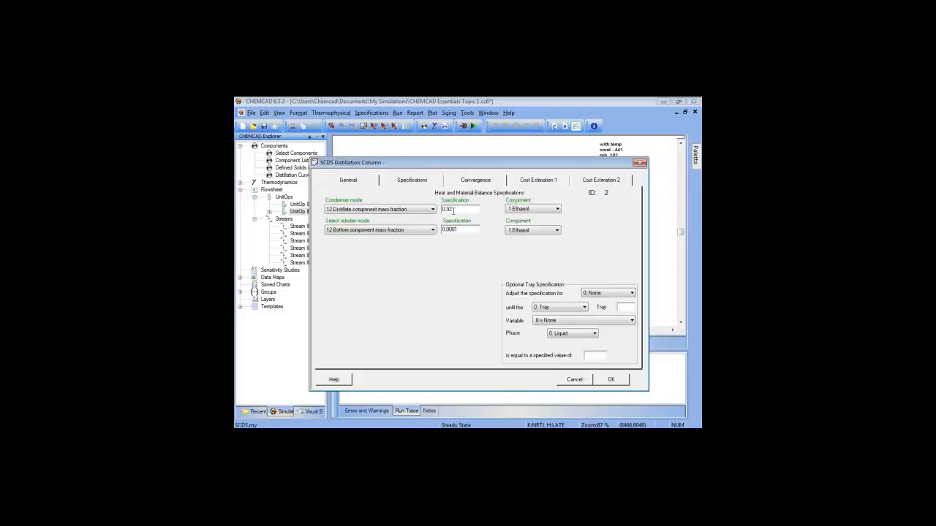
pyautogui.write('4')
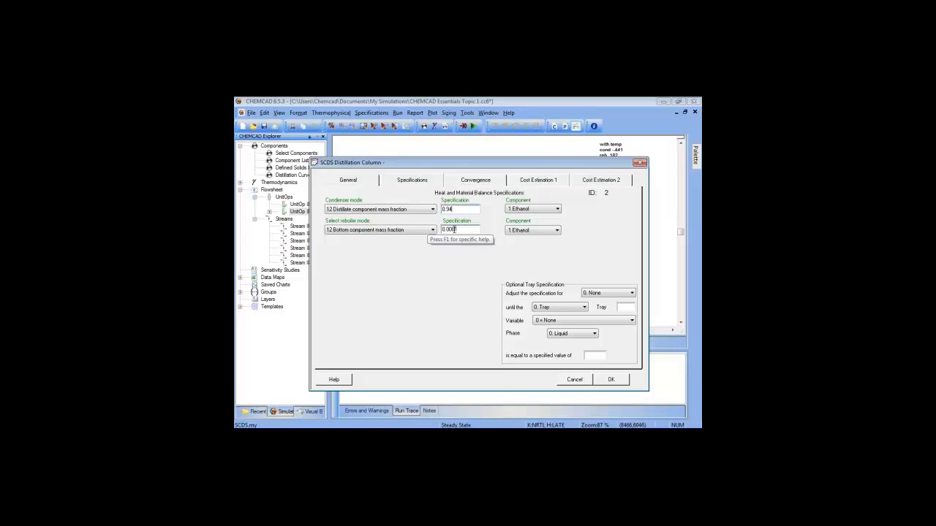
pyautogui.click(608, 379)
# Step: Run only the SCDS column and check distillate stream 3's composition and the column's calculated condenser and reboiler duties
pyautogui.rightClick(514, 211)
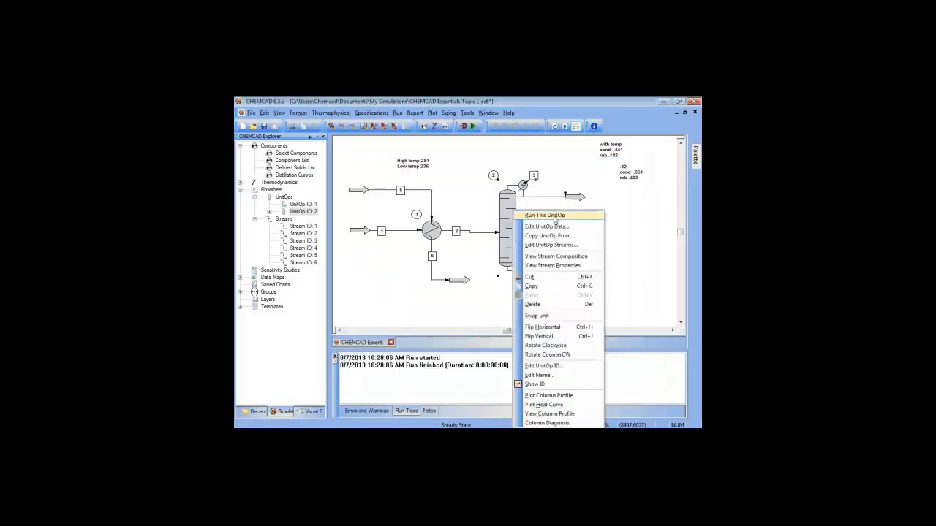
pyautogui.click(552, 216)
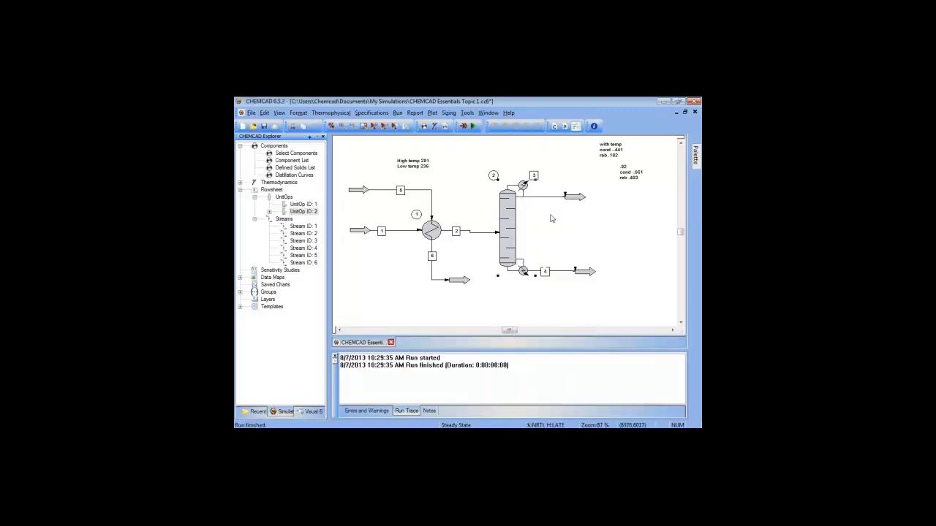
pyautogui.click(552, 218)
pyautogui.doubleClick(548, 201)
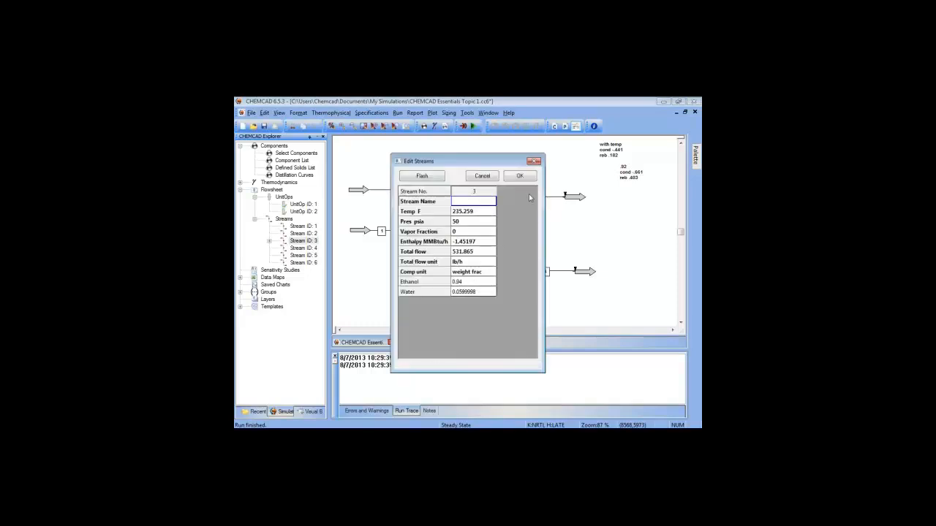
pyautogui.click(523, 178)
pyautogui.moveTo(509, 229)
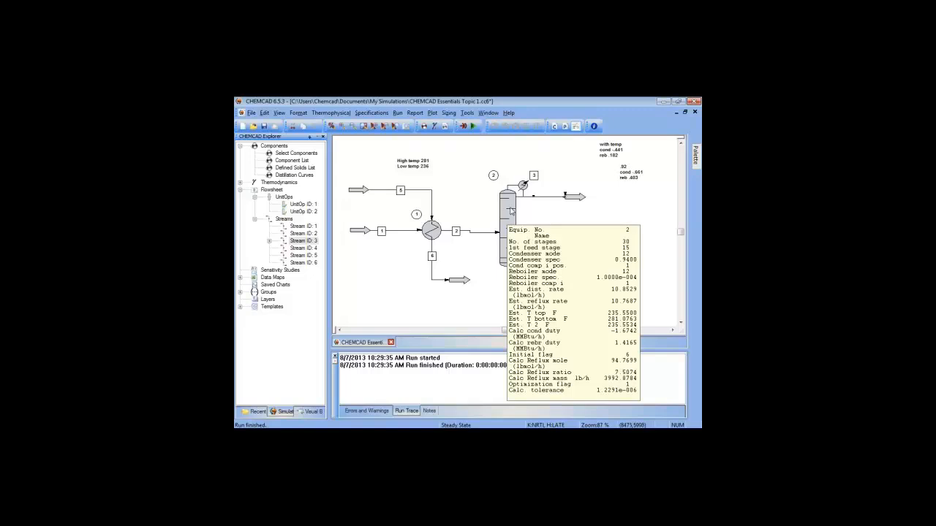
# Step: Add a flowsheet text note reading ".94", "cond -1.67" and "reb 1.41" on three lines, positioned below the ".92" note
pyautogui.moveTo(698, 159)
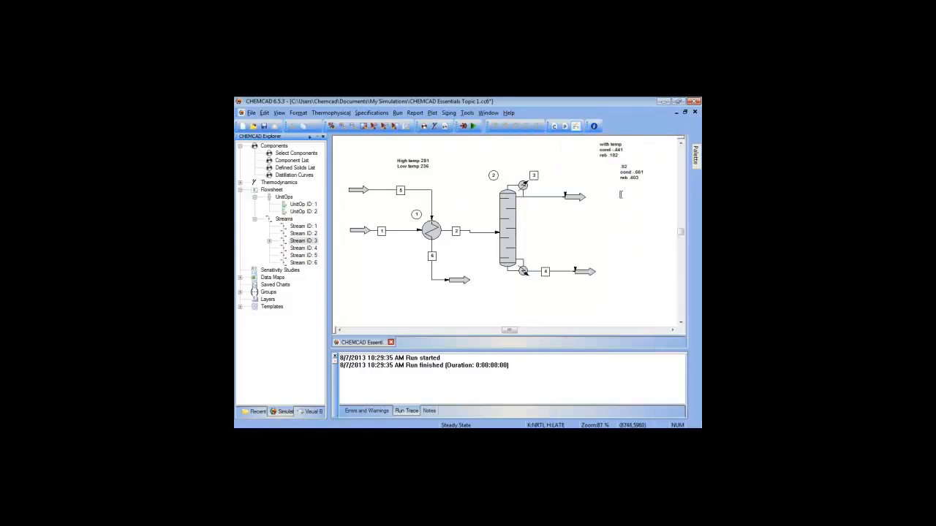
pyautogui.click(620, 195)
pyautogui.write('.94')
pyautogui.press('Return')
pyautogui.write('cond -1.67')
pyautogui.press('Return')
pyautogui.write('reb 1.41')
pyautogui.click(632, 224)
pyautogui.click(630, 200)
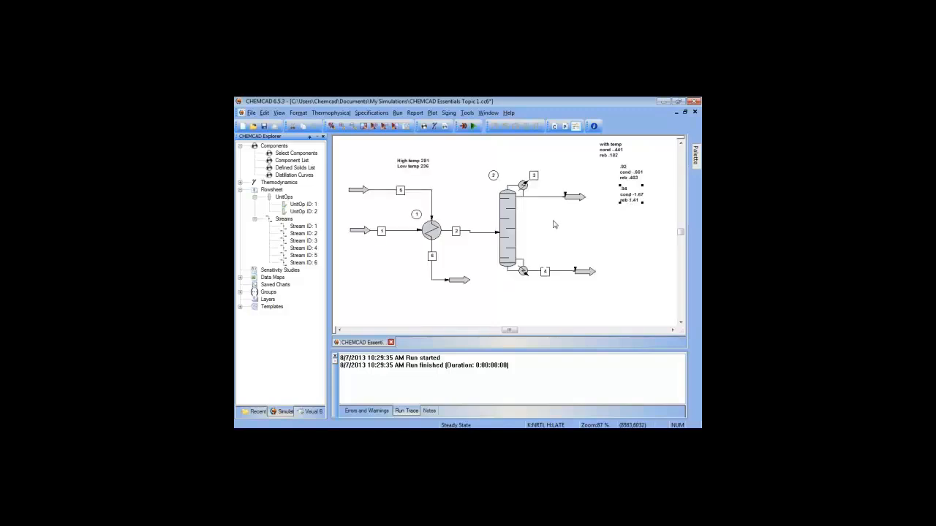
# Step: Set the column's distillate ethanol mass fraction specification to 0.95 and accept the settings
pyautogui.doubleClick(512, 227)
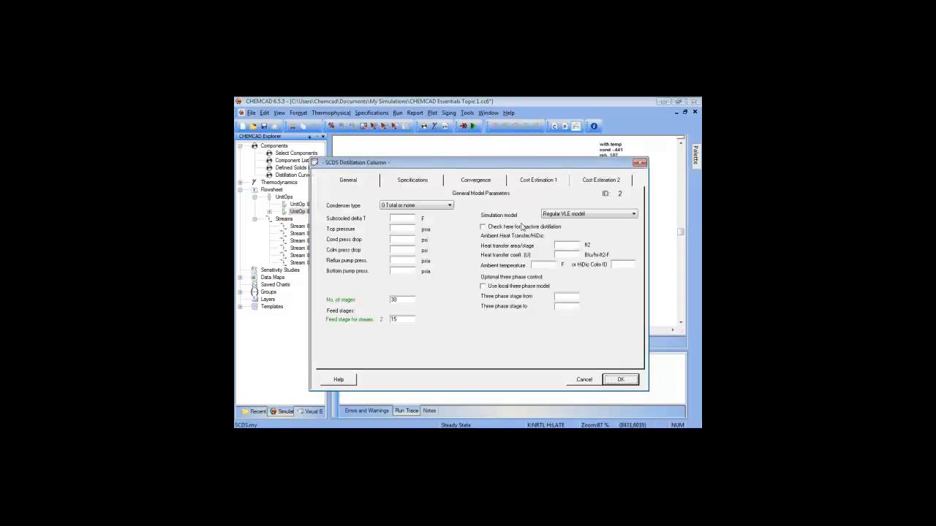
pyautogui.click(421, 182)
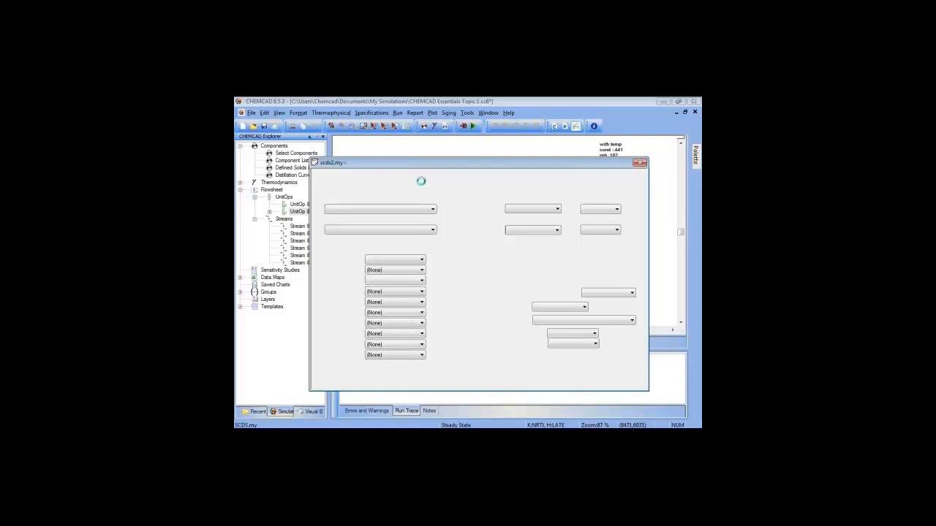
pyautogui.click(455, 212)
pyautogui.press('BackSpace')
pyautogui.write('5')
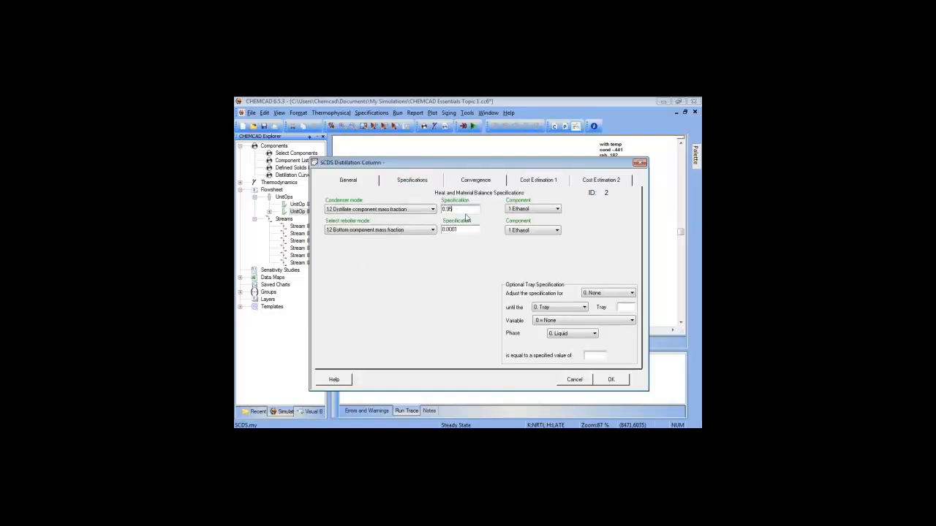
pyautogui.click(611, 380)
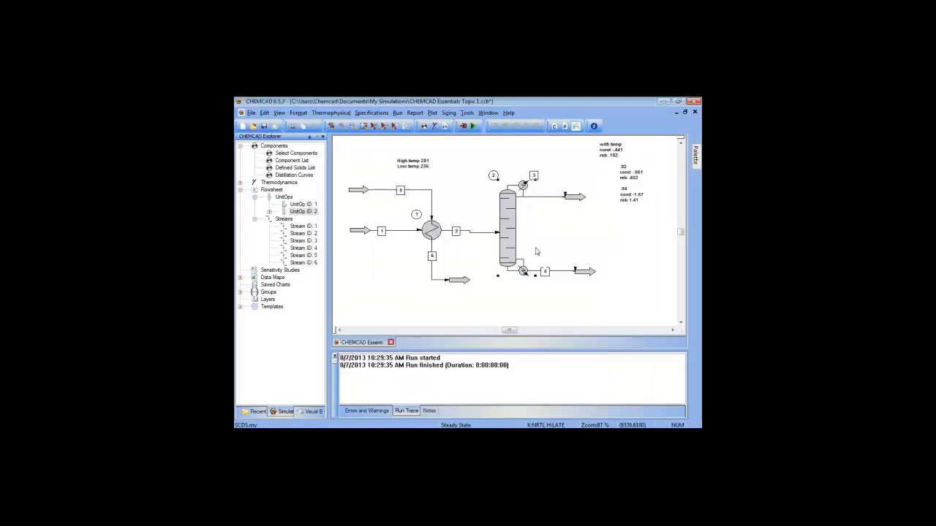
# Step: Run only the SCDS column with the 0.95 distillate ethanol specification
pyautogui.rightClick(503, 226)
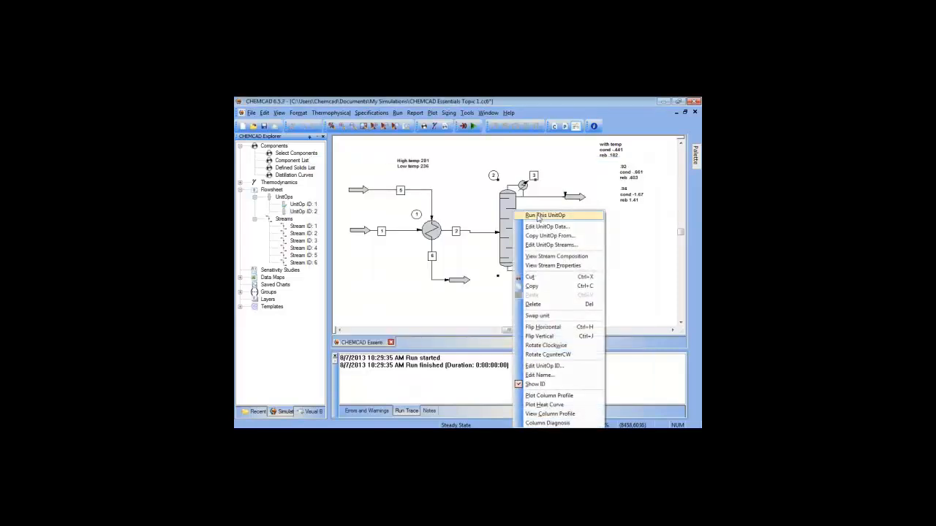
pyautogui.click(538, 218)
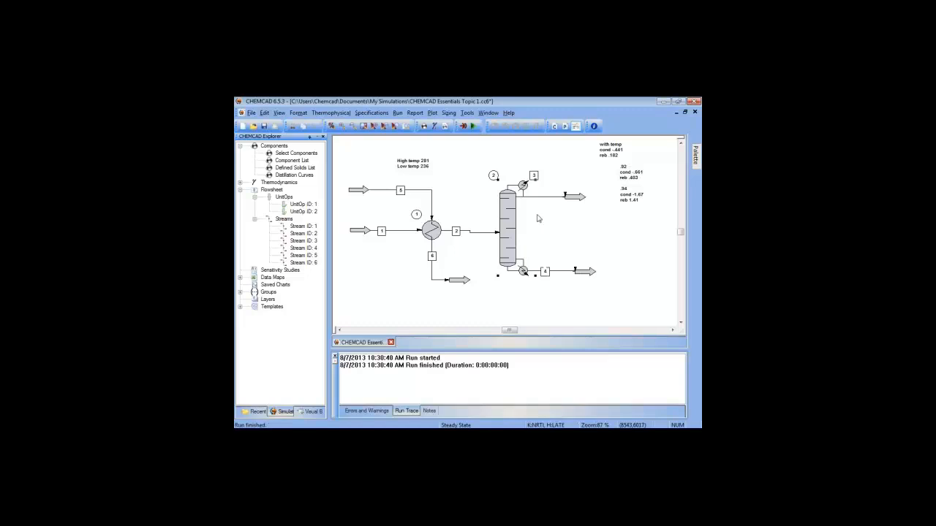
pyautogui.click(538, 217)
pyautogui.rightClick(514, 225)
pyautogui.click(535, 205)
# Step: Check distillate stream 3's composition and the column's calculated condenser and reboiler duties, closing each dialog
pyautogui.moveTo(518, 227)
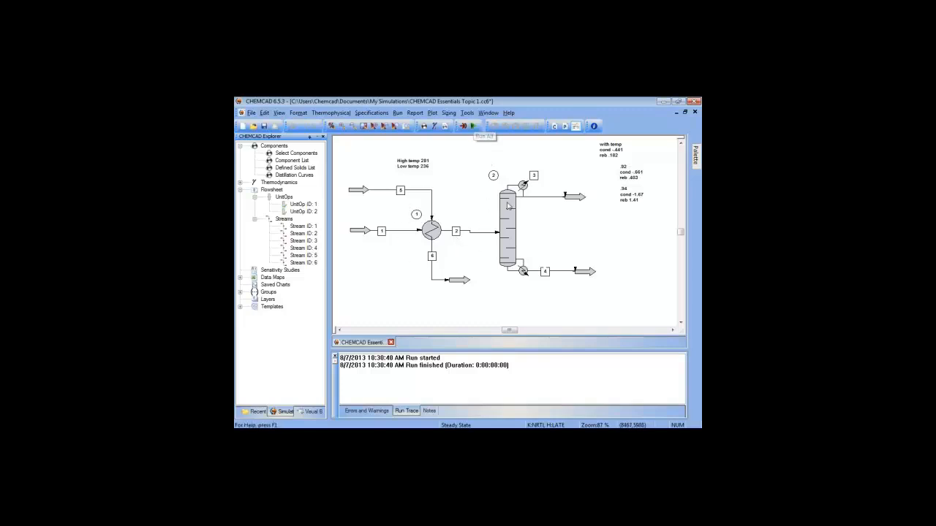
pyautogui.moveTo(508, 208)
pyautogui.doubleClick(543, 201)
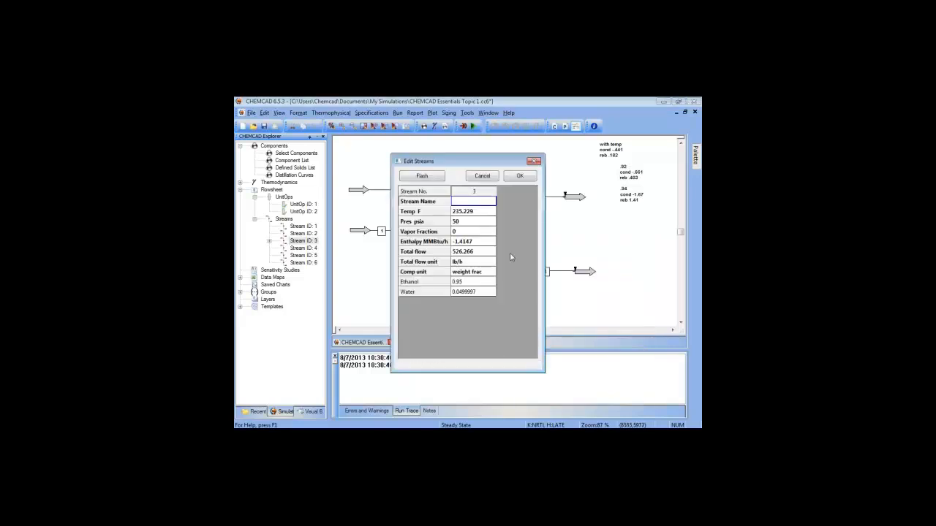
pyautogui.click(520, 176)
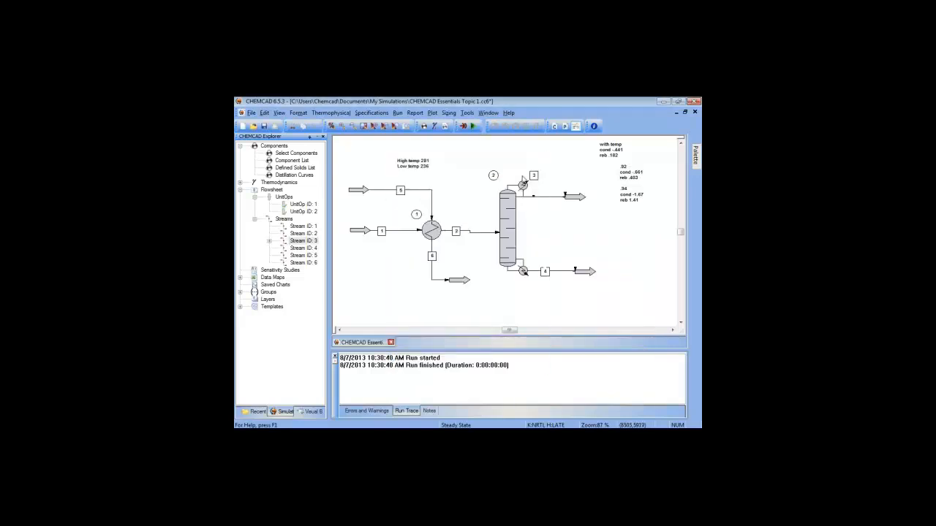
pyautogui.doubleClick(507, 233)
pyautogui.click(476, 180)
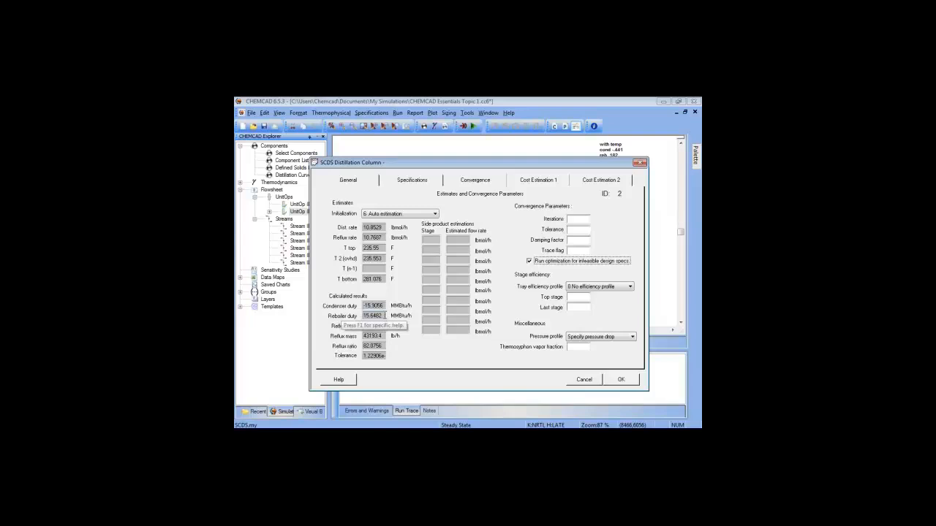
pyautogui.click(621, 380)
# Step: Add a flowsheet text note reading ".95", "cond -15.9" and "reb 15.6" on three lines, positioned below the ".94" note
pyautogui.moveTo(695, 176)
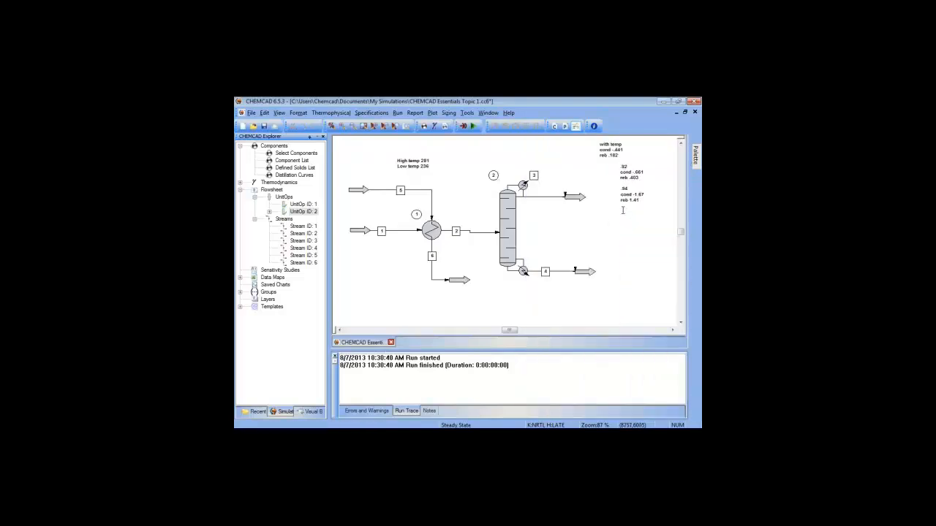
pyautogui.click(623, 212)
pyautogui.write('.95')
pyautogui.press('Return')
pyautogui.write('cond -15.9')
pyautogui.press('Return')
pyautogui.write('reb 15.6')
pyautogui.click(628, 226)
# Step: Set the column's distillate ethanol mass fraction specification to 0.955 and accept the settings
pyautogui.doubleClick(509, 223)
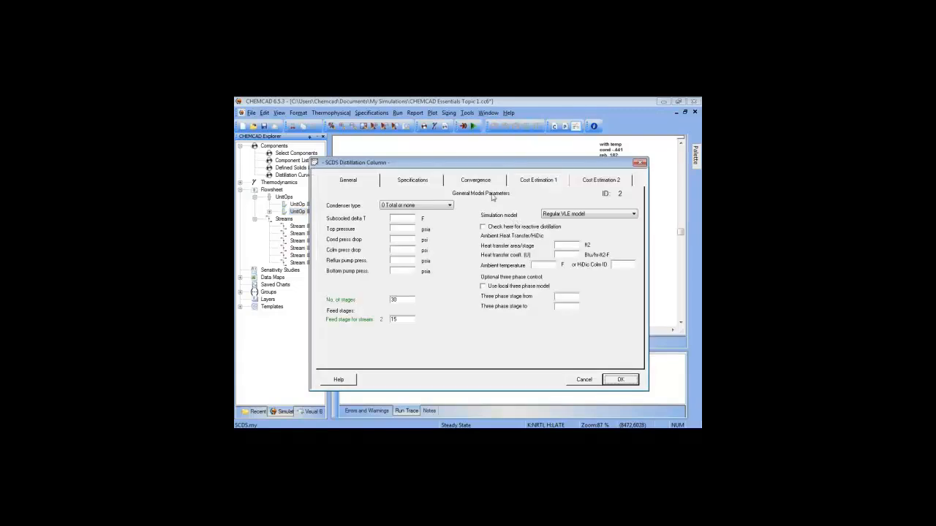
pyautogui.click(429, 185)
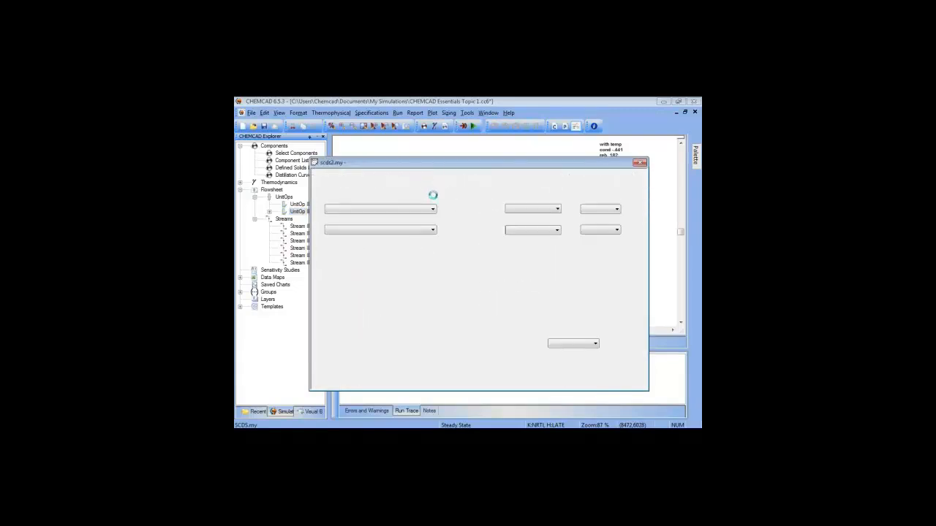
pyautogui.click(454, 210)
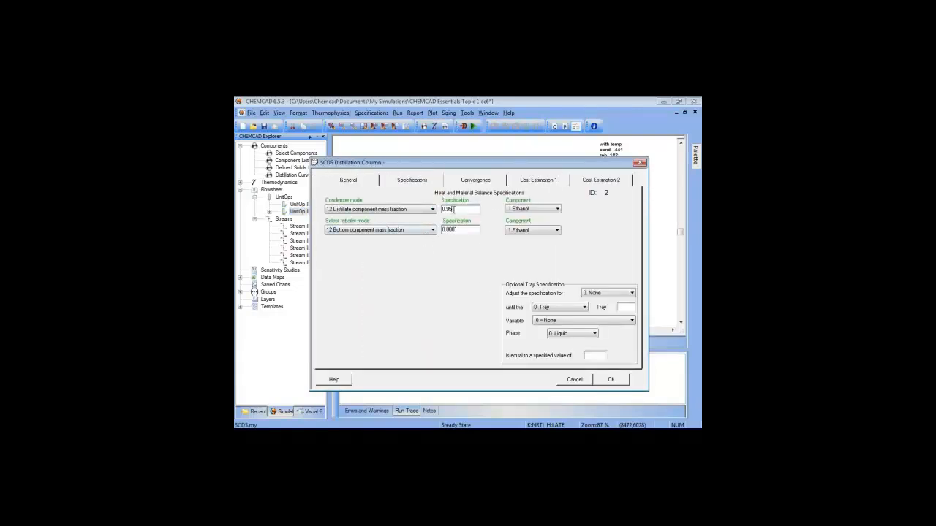
pyautogui.write('5')
pyautogui.click(611, 380)
# Step: Run only the SCDS column with the 0.955 specification, dismiss the run messages and check distillate stream 3's composition
pyautogui.moveTo(510, 223)
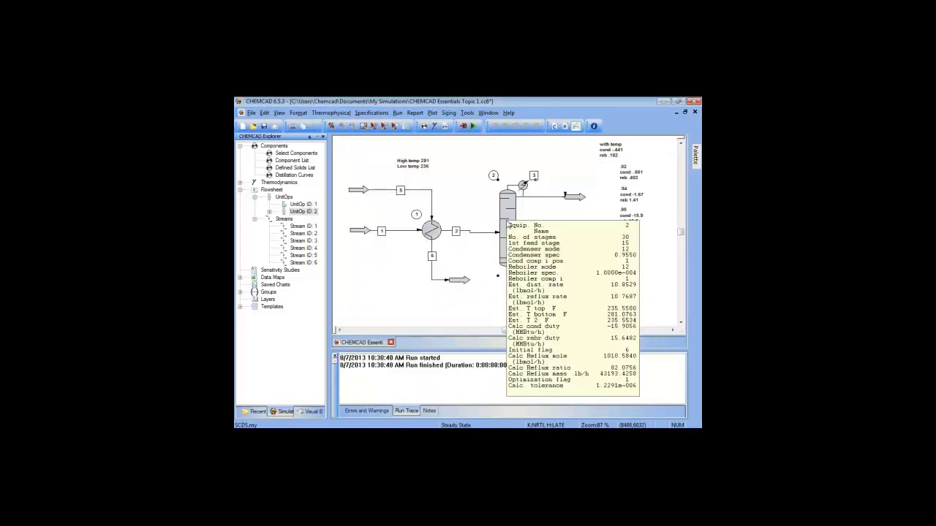
pyautogui.rightClick(510, 223)
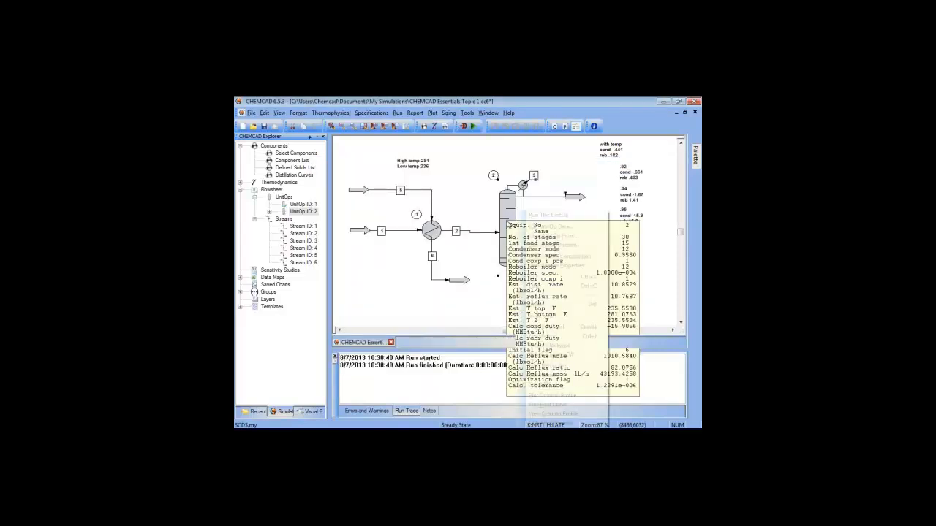
pyautogui.click(539, 216)
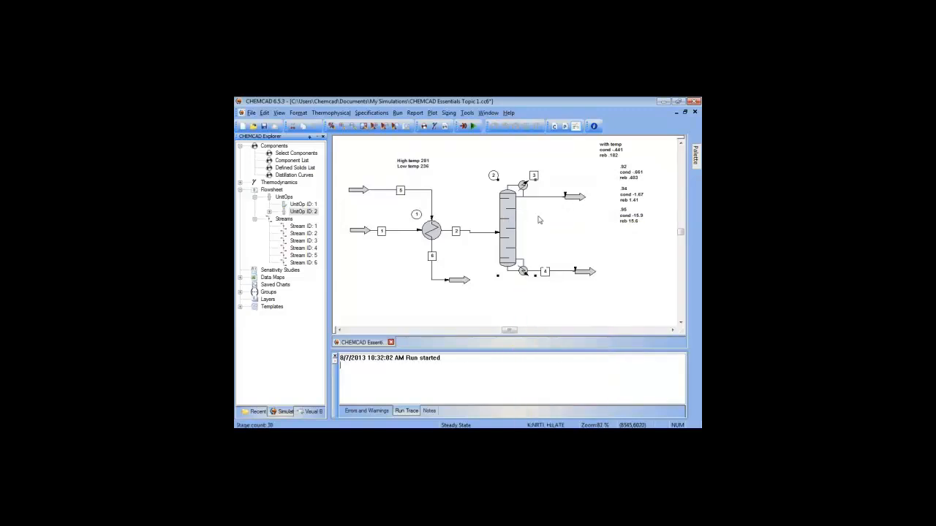
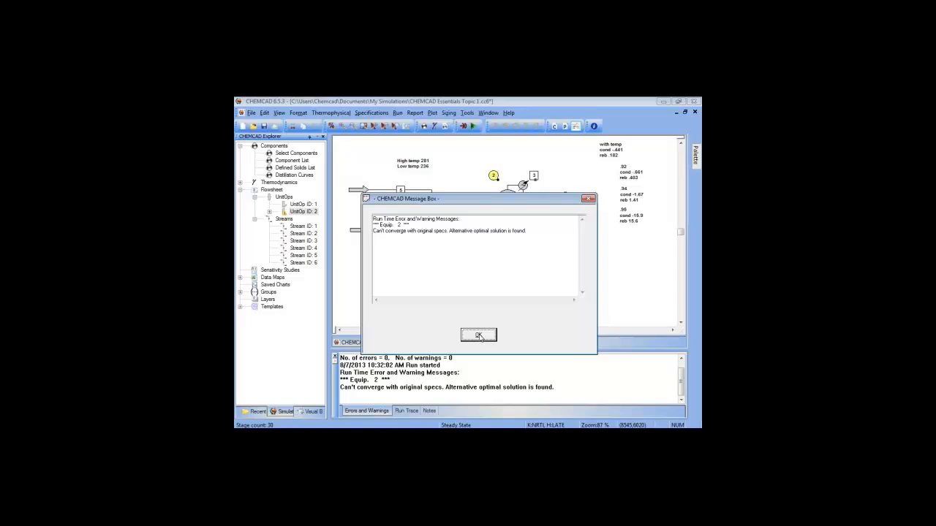
pyautogui.click(479, 336)
pyautogui.click(479, 336)
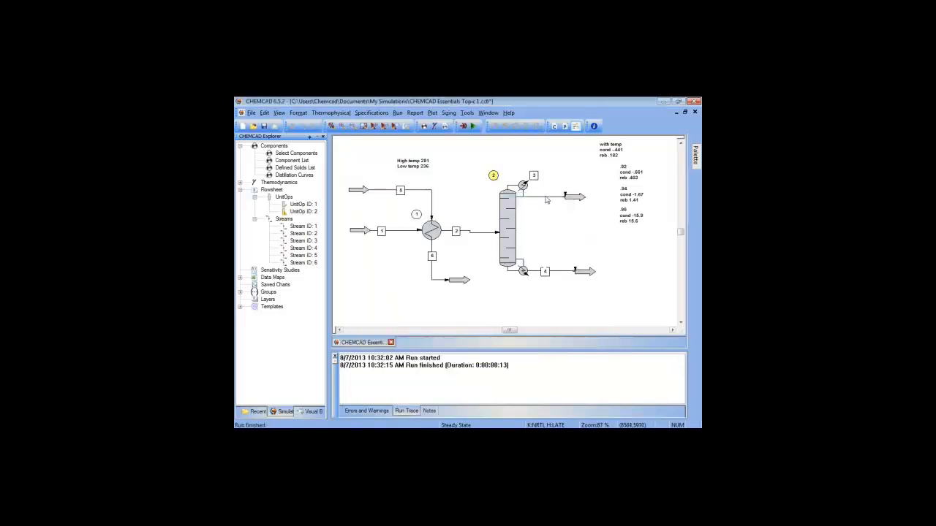
pyautogui.doubleClick(546, 199)
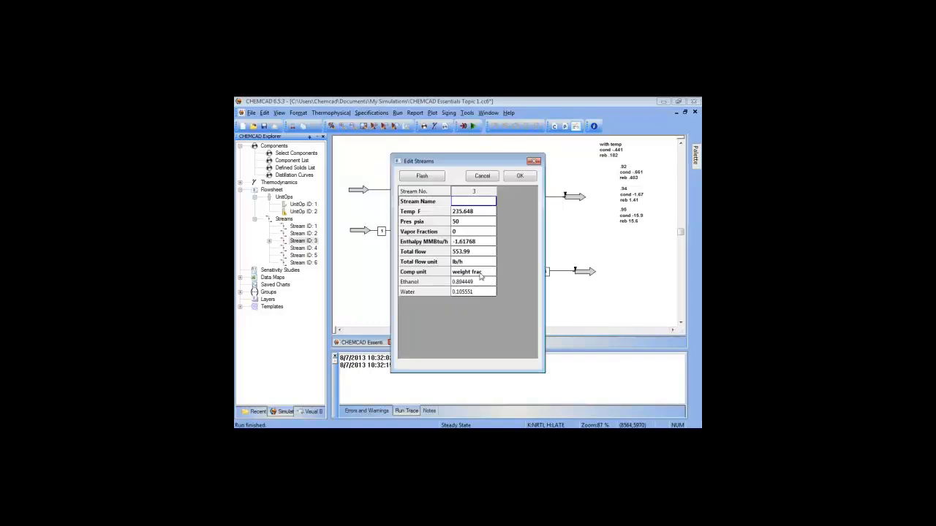
pyautogui.click(522, 176)
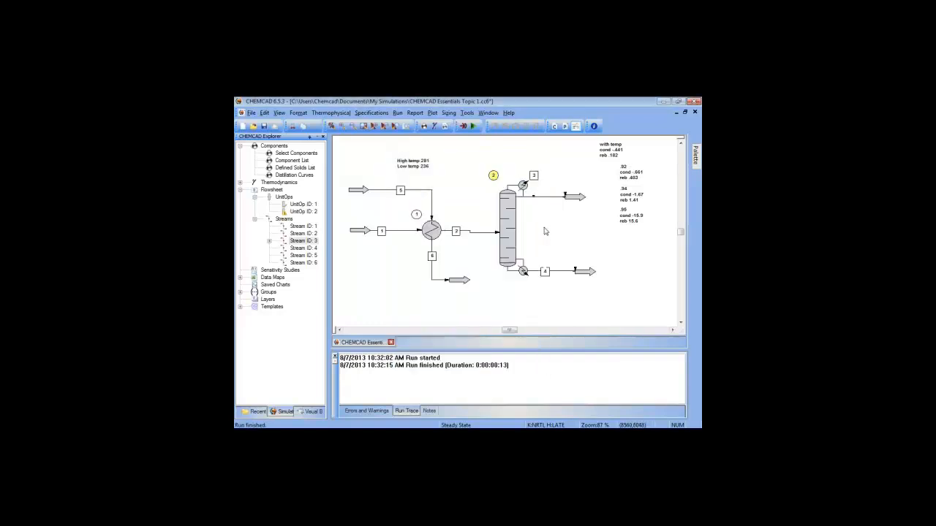
# Step: Set the distillate ethanol mass fraction specification back to 0.95 and rerun only the SCDS column
pyautogui.doubleClick(511, 228)
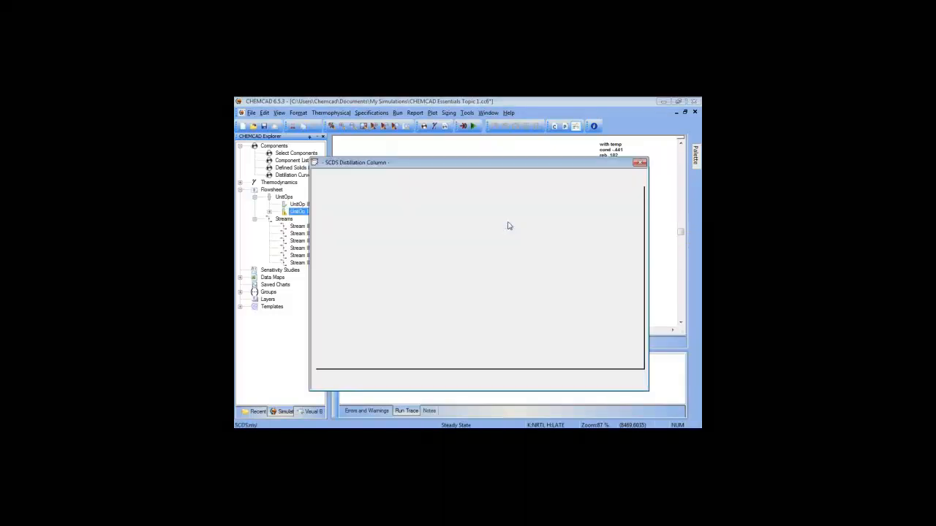
pyautogui.click(422, 182)
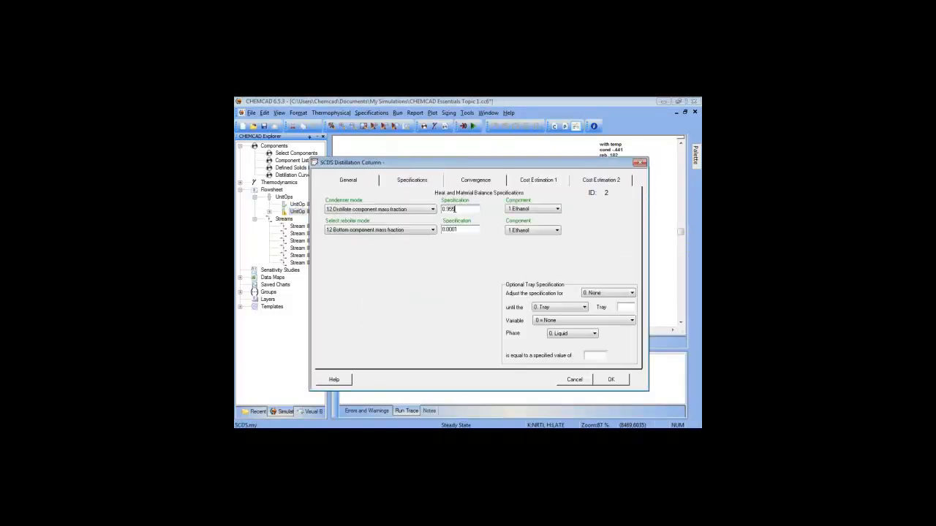
pyautogui.click(612, 379)
pyautogui.rightClick(517, 210)
pyautogui.click(540, 229)
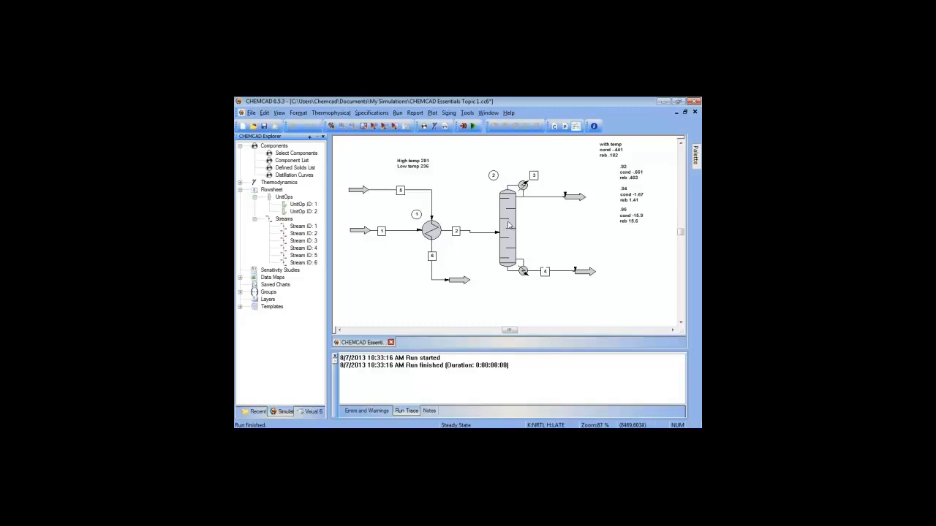
# Step: Change the column's convergence initialization to "1 Reload column profile"
pyautogui.moveTo(507, 226)
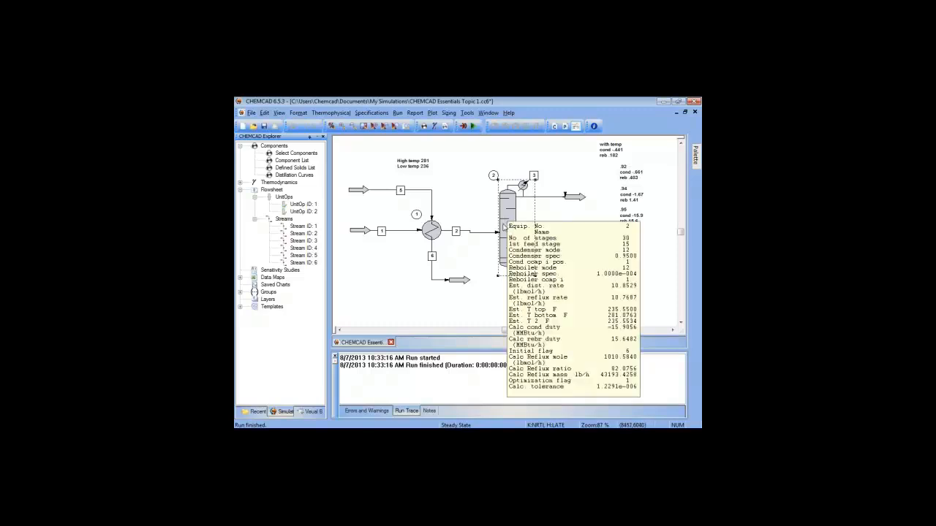
pyautogui.doubleClick(505, 228)
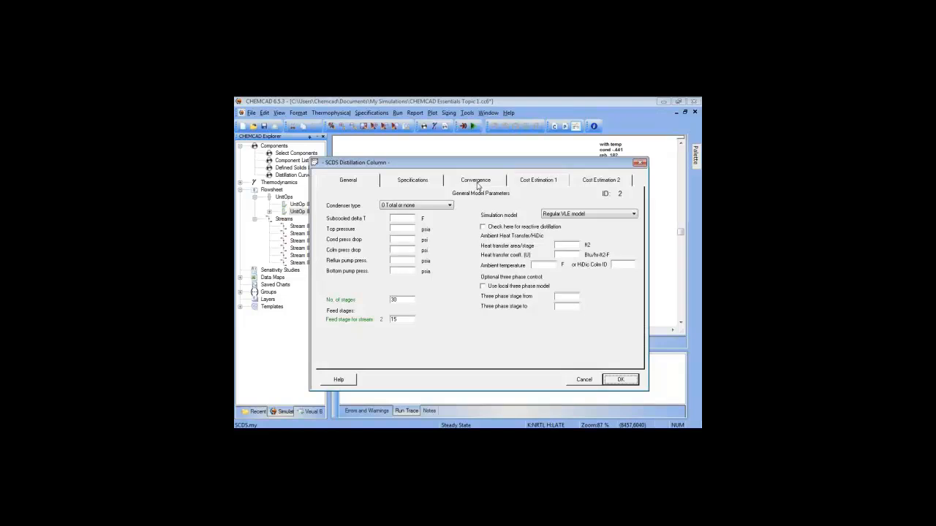
pyautogui.click(477, 183)
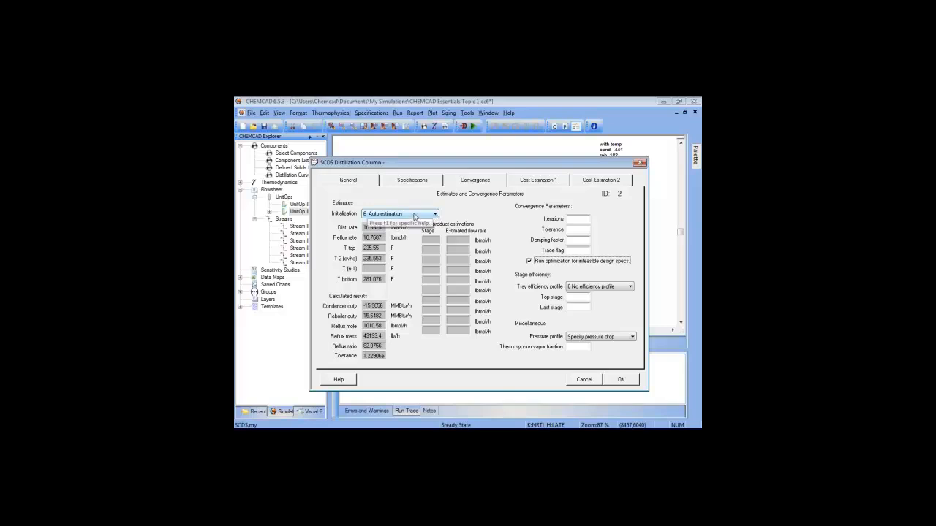
pyautogui.click(413, 216)
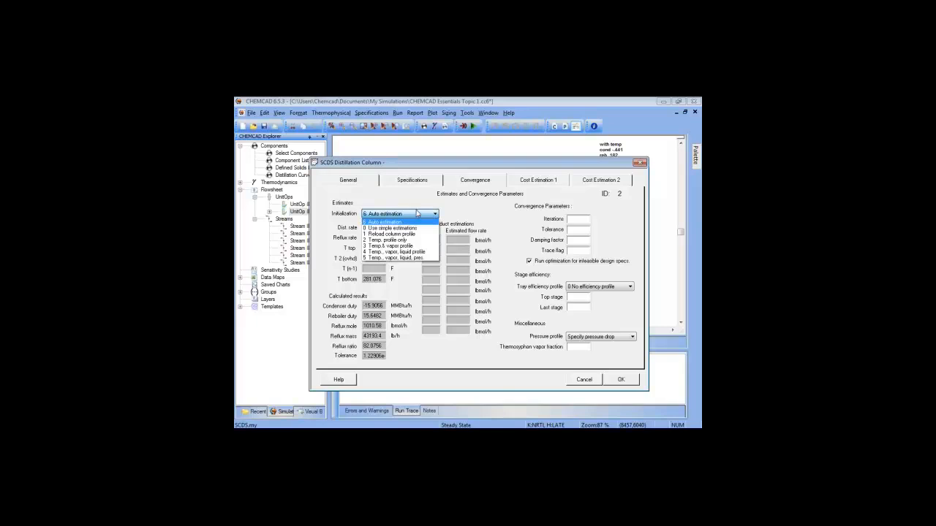
pyautogui.click(417, 182)
pyautogui.click(417, 183)
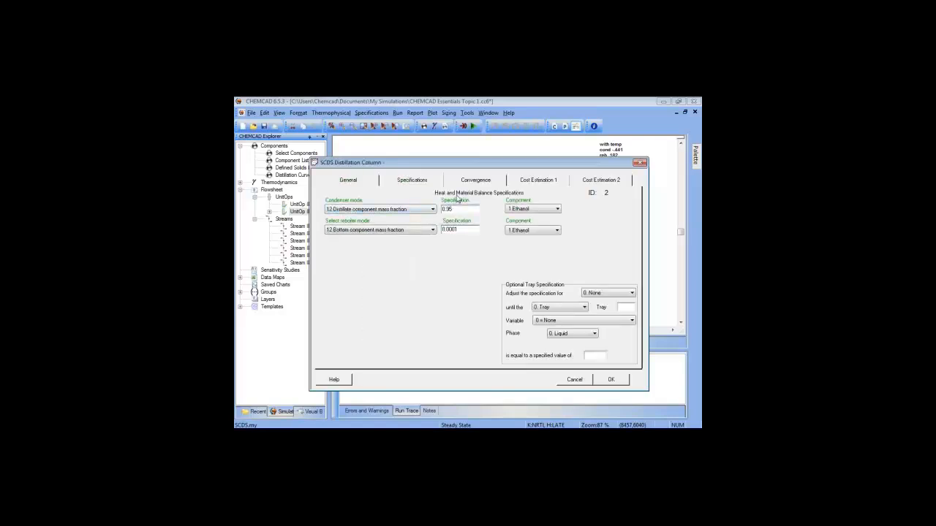
pyautogui.click(475, 181)
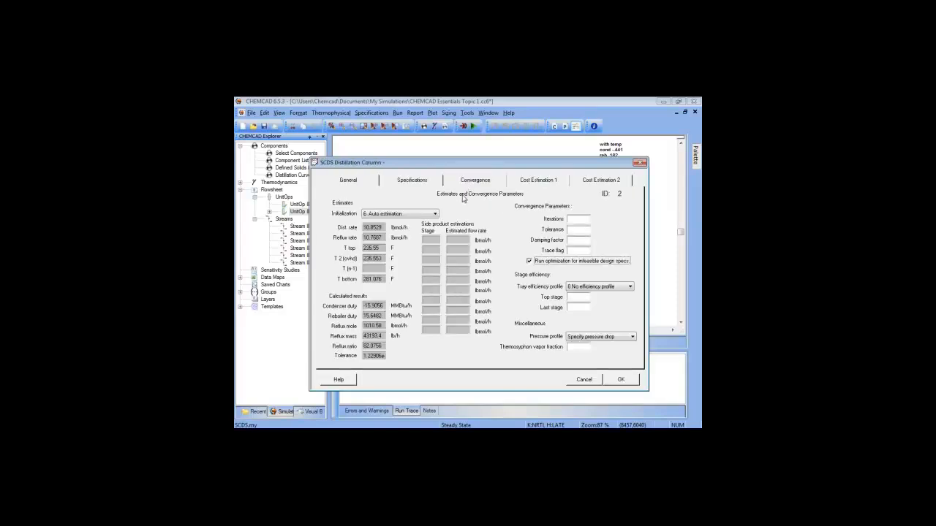
pyautogui.click(435, 214)
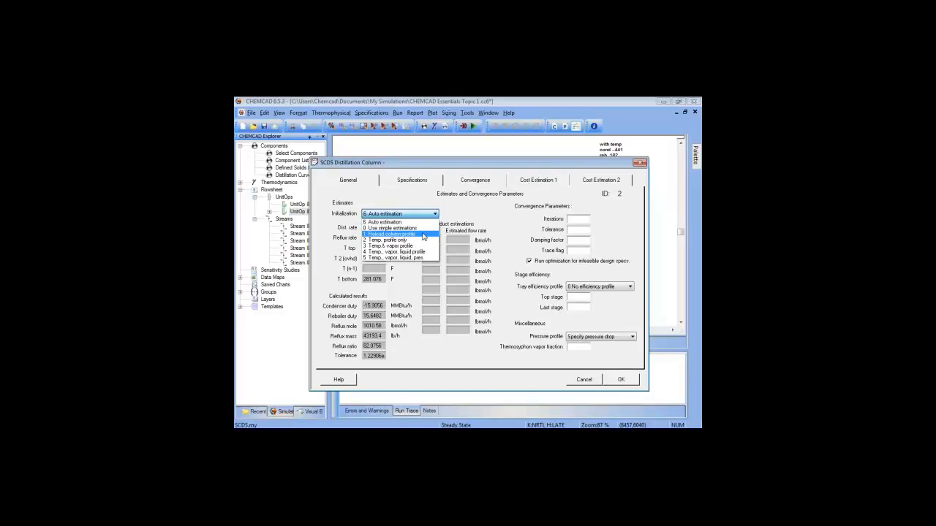
pyautogui.click(423, 235)
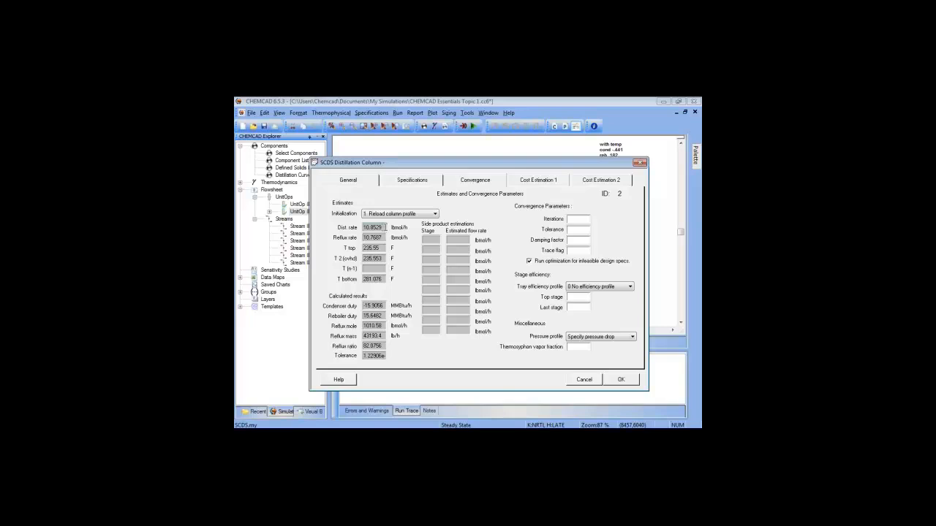
# Step: Adjust the distillate ethanol mass fraction specification, accept the reload-profile settings and rerun only the SCDS column
pyautogui.click(416, 186)
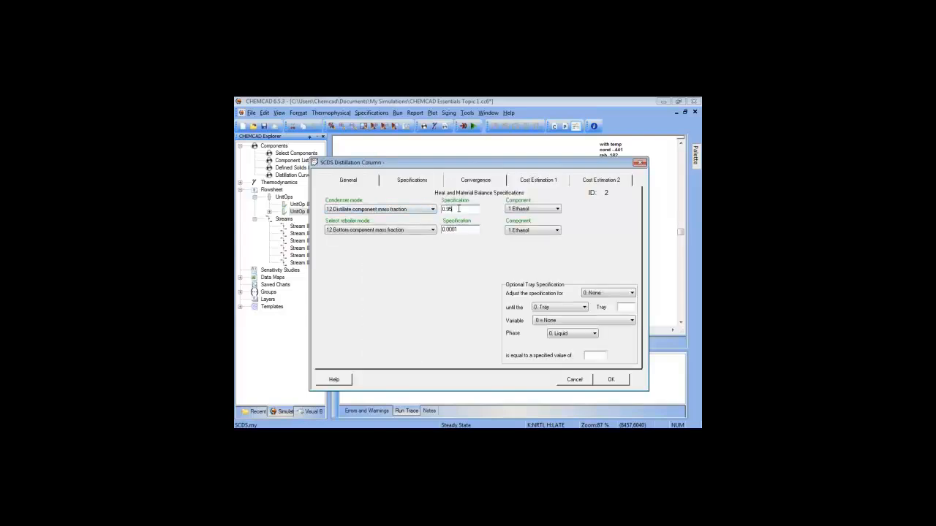
pyautogui.click(611, 379)
pyautogui.rightClick(514, 209)
pyautogui.click(535, 212)
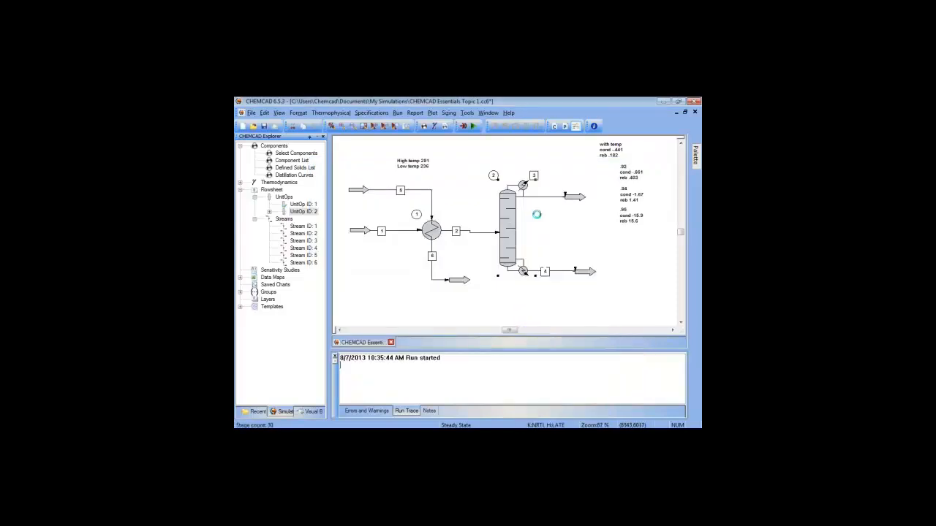
# Step: Check the column's calculated duties, edit the distillate ethanol mass fraction specification again and rerun only the column
pyautogui.doubleClick(508, 221)
pyautogui.click(460, 183)
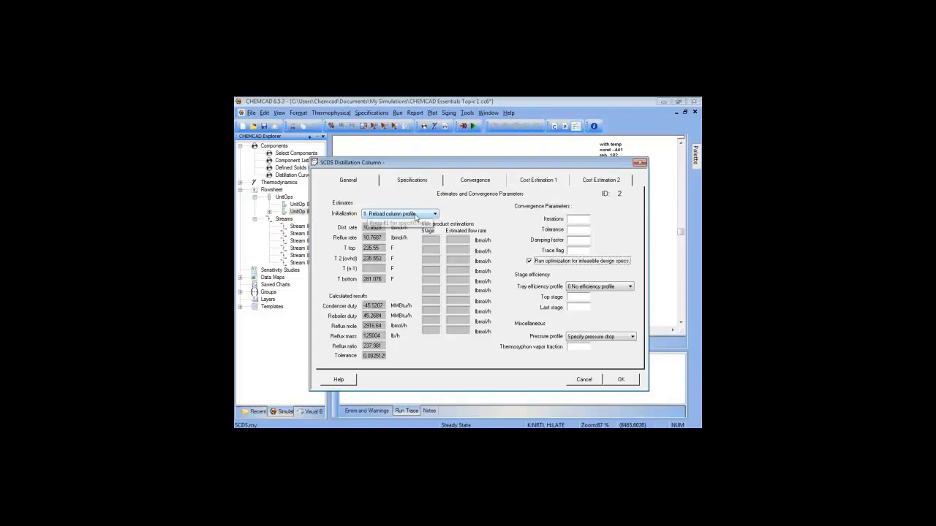
pyautogui.click(431, 183)
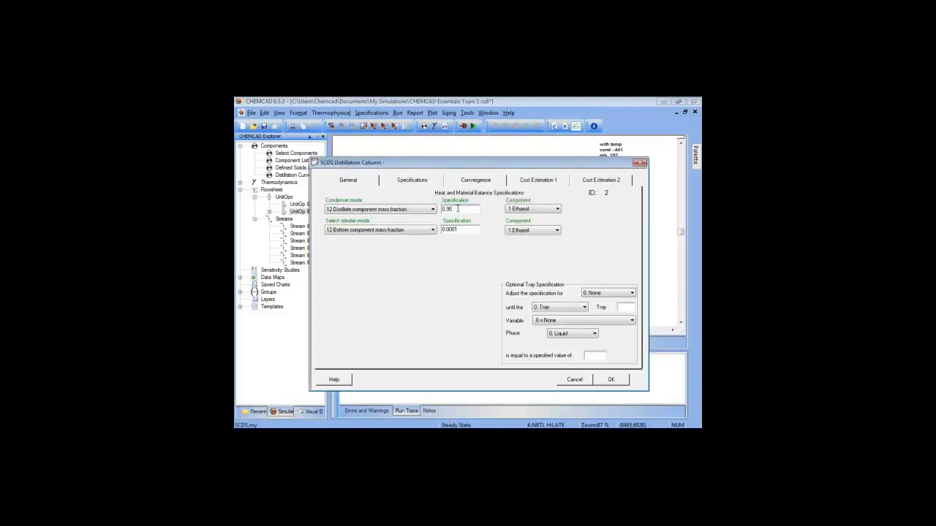
pyautogui.click(607, 381)
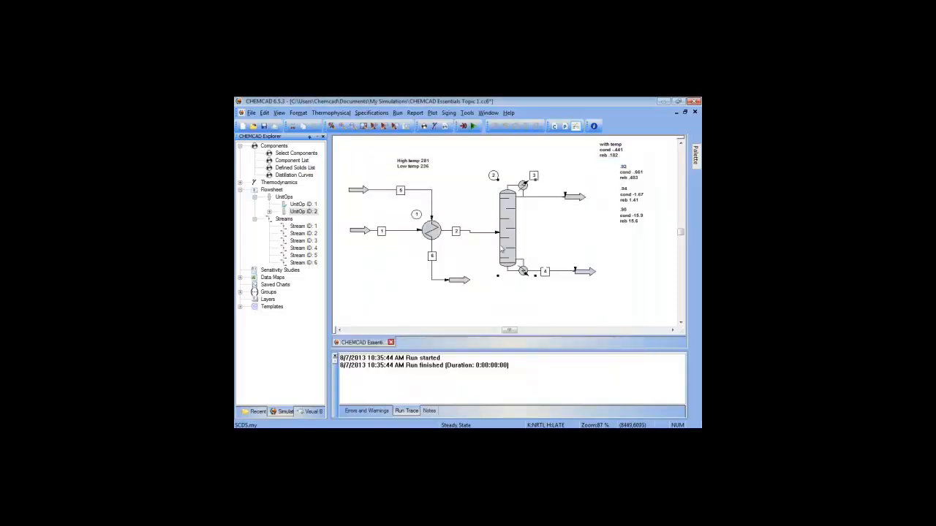
pyautogui.rightClick(512, 226)
pyautogui.click(542, 218)
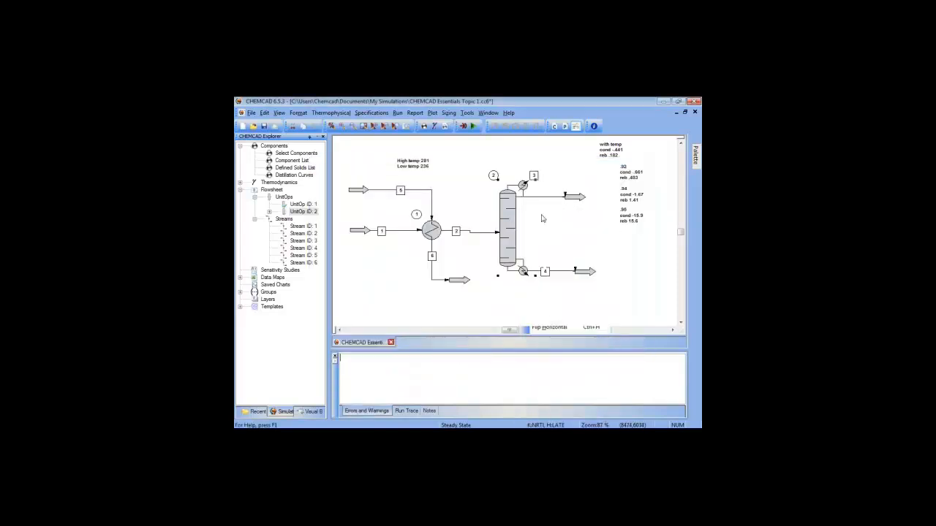
# Step: Set the distillate ethanol mass fraction specification to 0.954 and rerun only the SCDS column
pyautogui.doubleClick(507, 222)
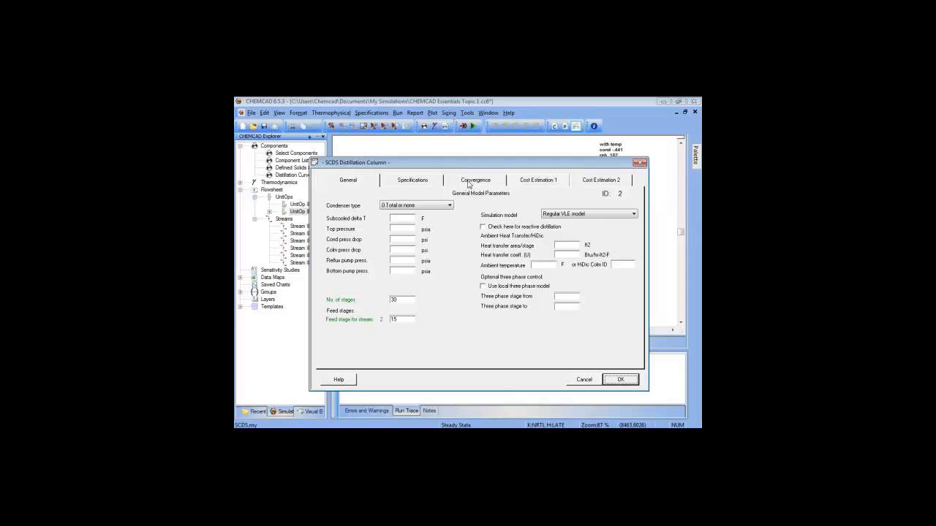
pyautogui.click(468, 183)
pyautogui.click(414, 183)
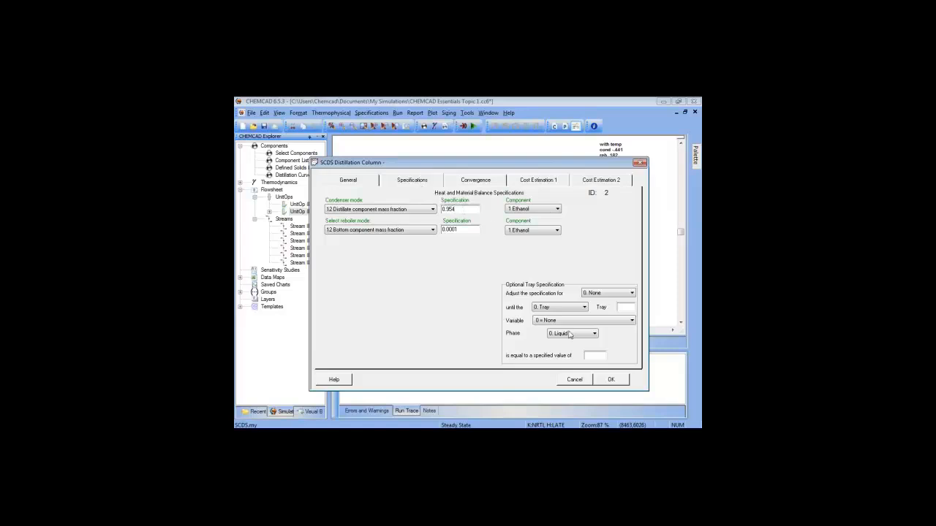
pyautogui.click(612, 380)
pyautogui.rightClick(508, 224)
pyautogui.click(541, 220)
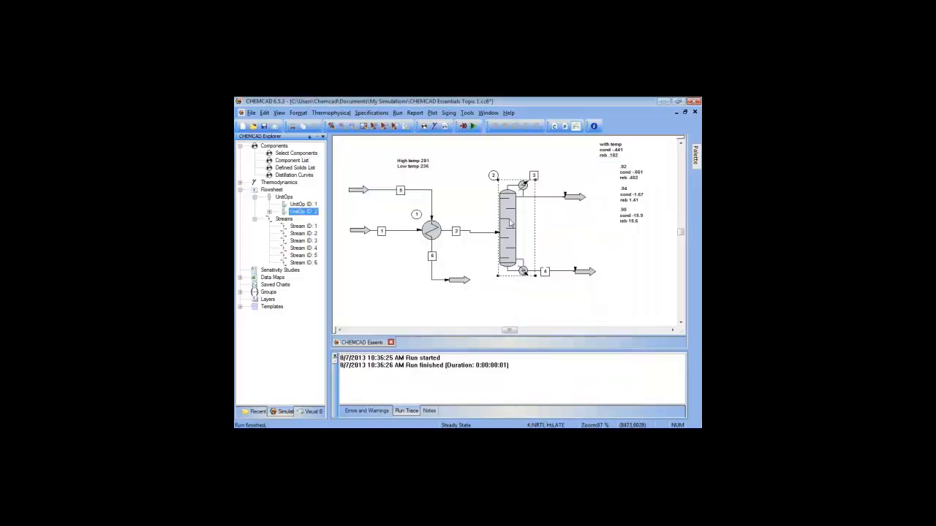
# Step: Set the distillate ethanol mass fraction specification to 0.955 and rerun only the SCDS column
pyautogui.doubleClick(516, 223)
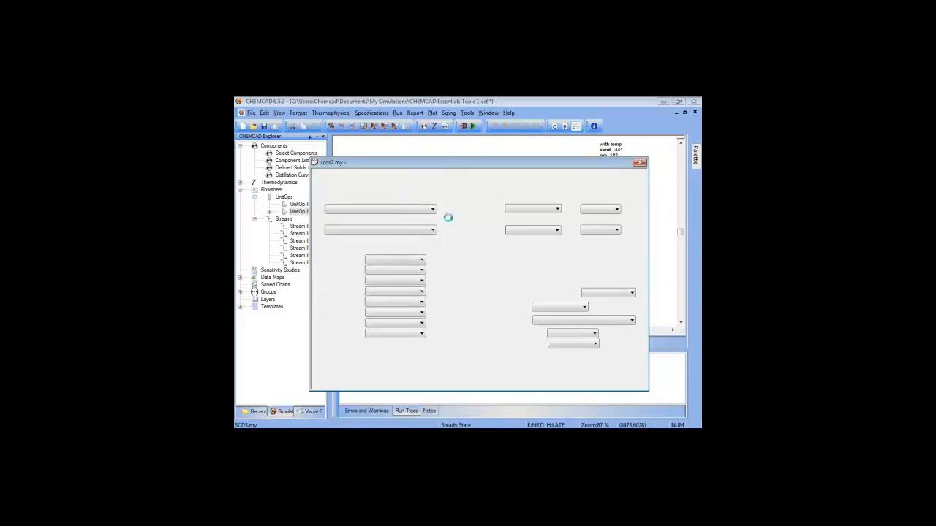
pyautogui.click(455, 209)
pyautogui.press('BackSpace')
pyautogui.write('55')
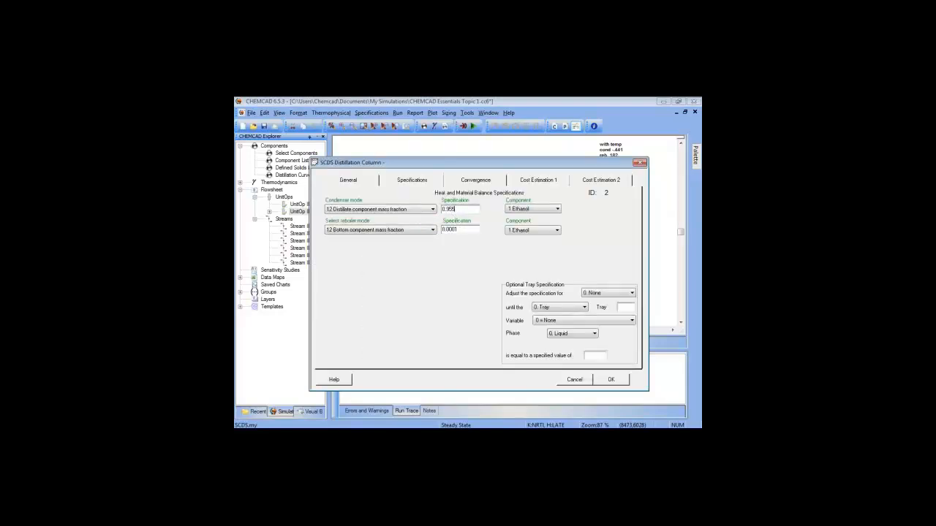
pyautogui.click(611, 381)
pyautogui.rightClick(528, 214)
pyautogui.click(536, 218)
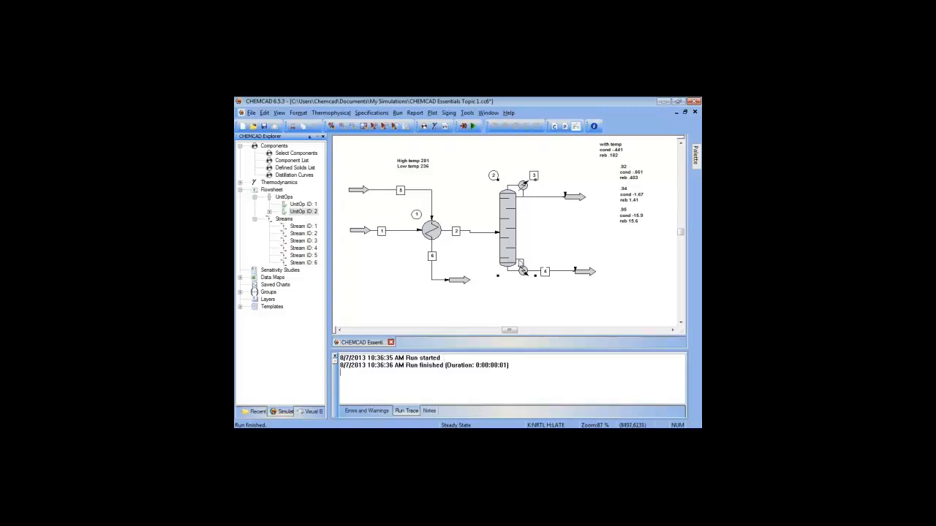
# Step: Check the ethanol and water weight fractions in distillate stream 3
pyautogui.doubleClick(545, 200)
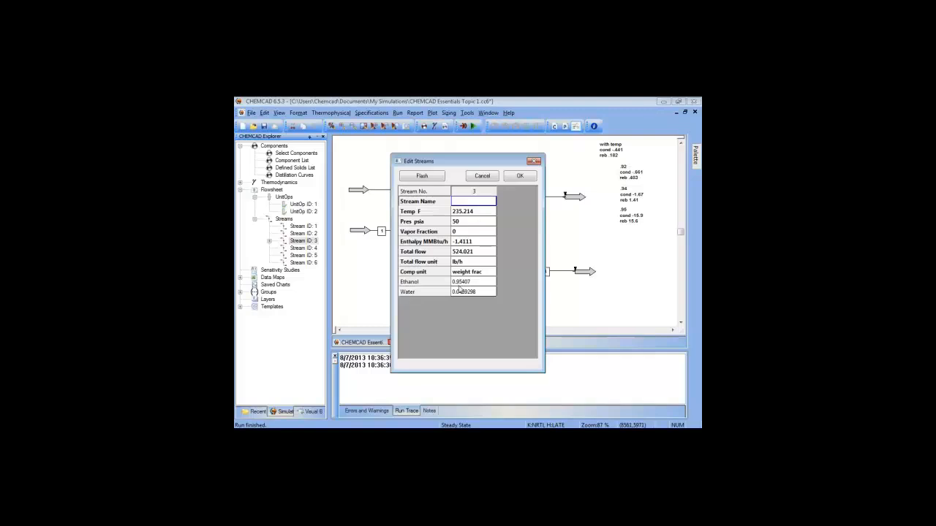
pyautogui.click(520, 177)
pyautogui.doubleClick(506, 228)
pyautogui.click(621, 380)
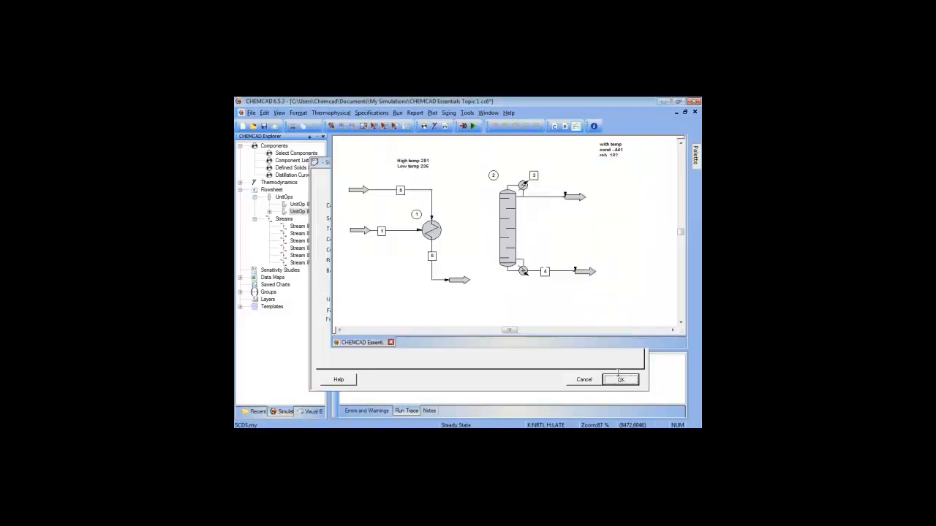
pyautogui.doubleClick(545, 205)
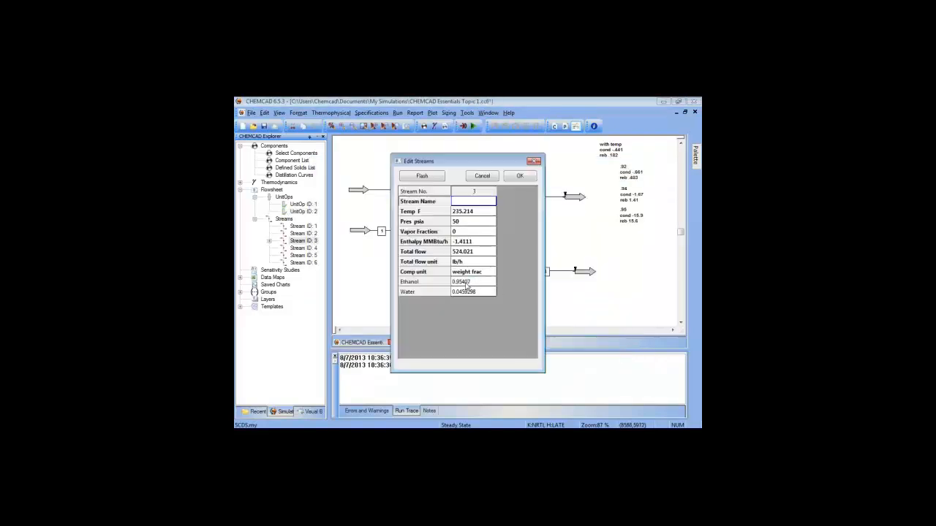
pyautogui.click(519, 176)
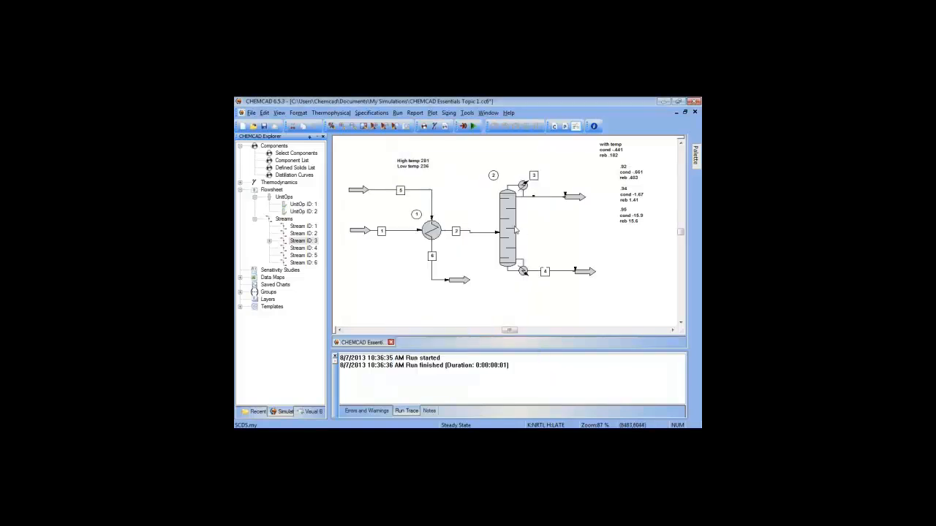
# Step: Run the entire flowsheet and recheck the composition of distillate stream 3
pyautogui.click(473, 126)
pyautogui.doubleClick(541, 198)
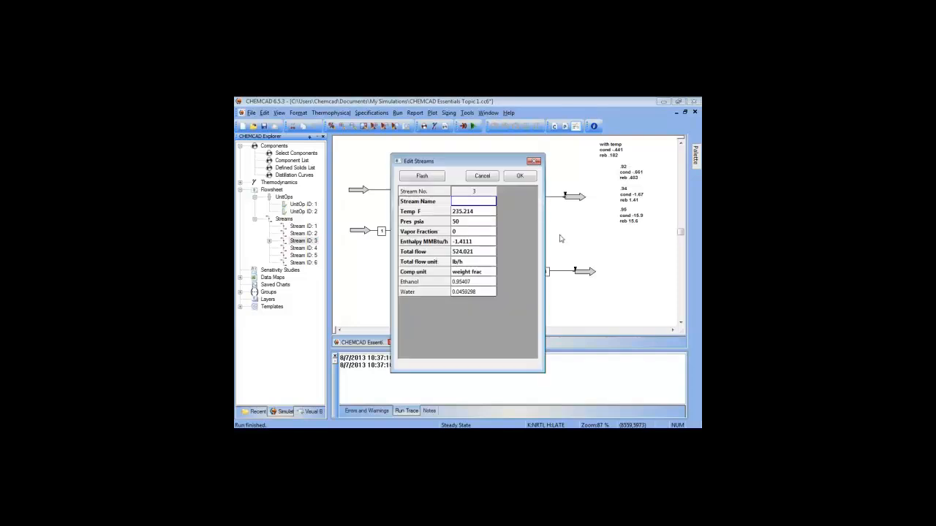
pyautogui.click(519, 178)
# Step: Review the column's calculated condenser and reboiler duties, reflux ratio and tolerance alongside its specifications
pyautogui.doubleClick(512, 242)
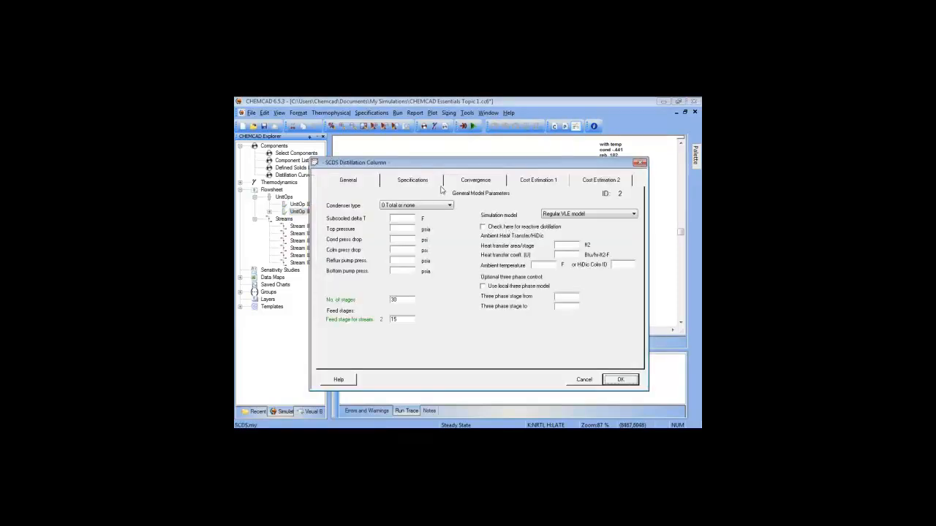
pyautogui.click(476, 181)
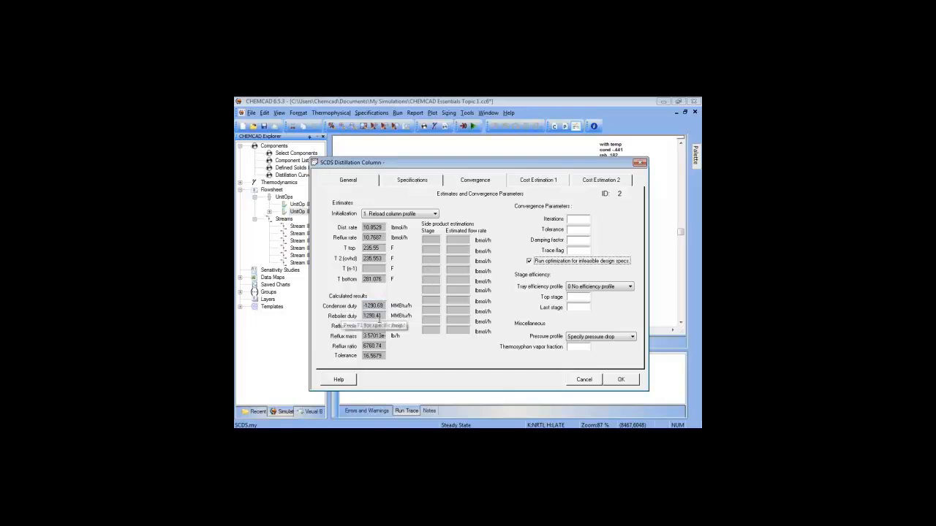
pyautogui.click(413, 183)
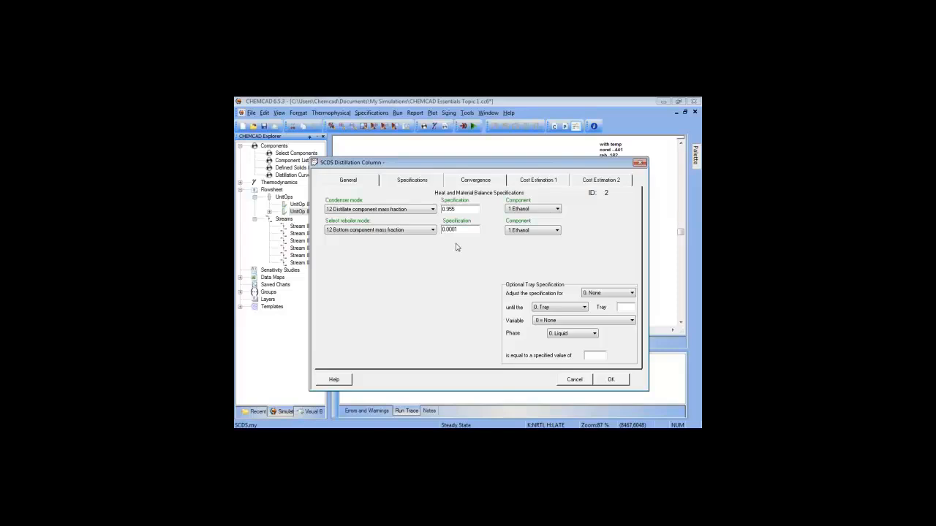
pyautogui.click(476, 181)
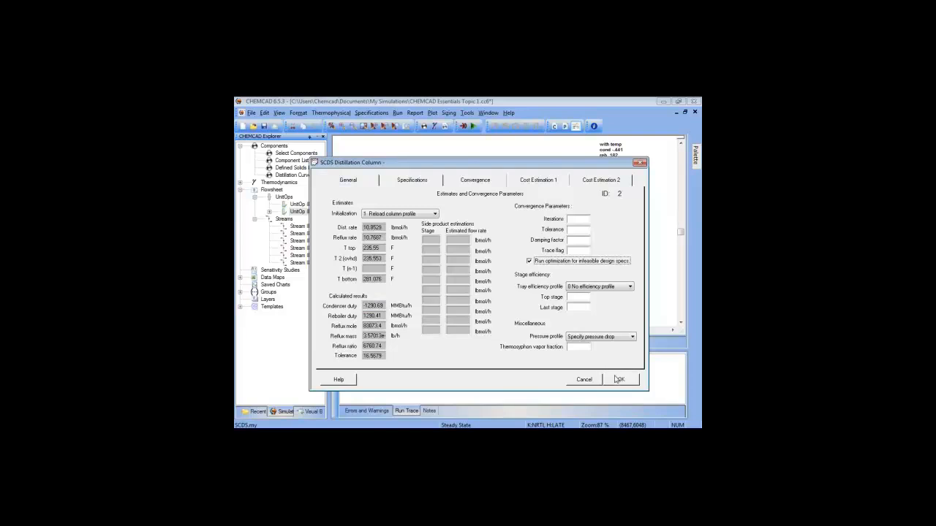
pyautogui.click(621, 380)
pyautogui.click(631, 257)
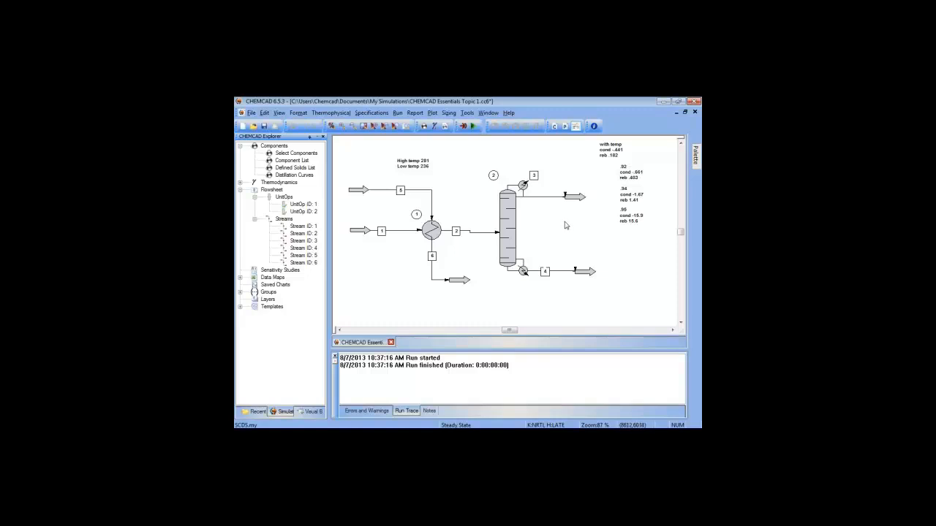
# Step: Change the global K-value model to Wilson, accept the thermodynamic settings and dismiss the follow-up dialogs
pyautogui.click(434, 126)
pyautogui.click(438, 202)
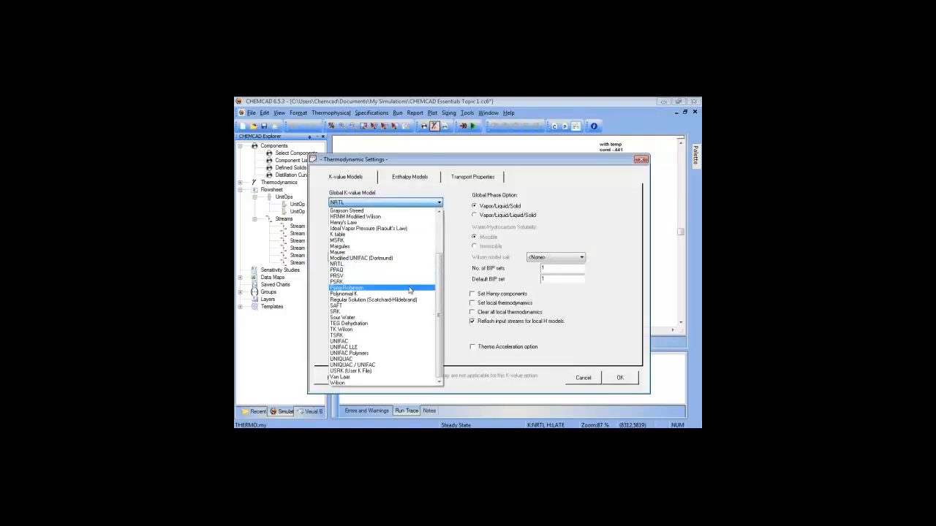
pyautogui.click(350, 382)
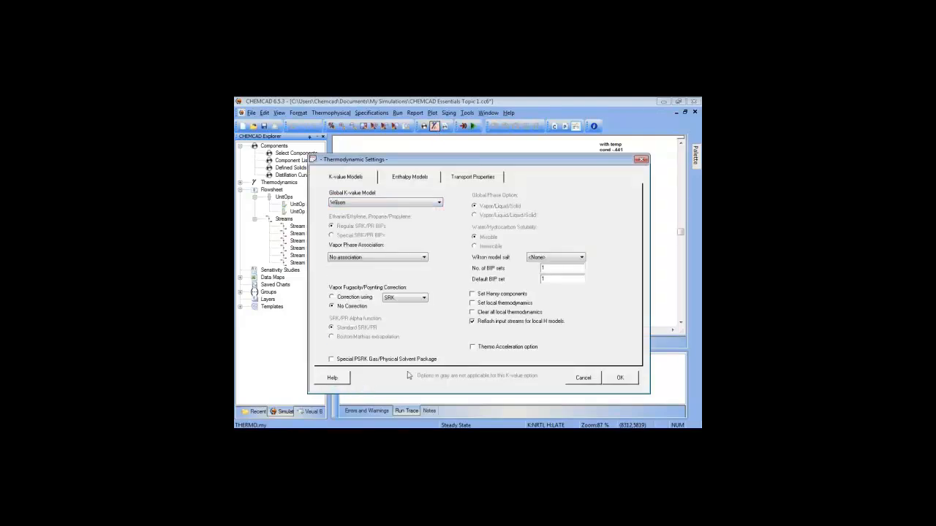
pyautogui.click(620, 381)
pyautogui.click(574, 358)
pyautogui.click(536, 294)
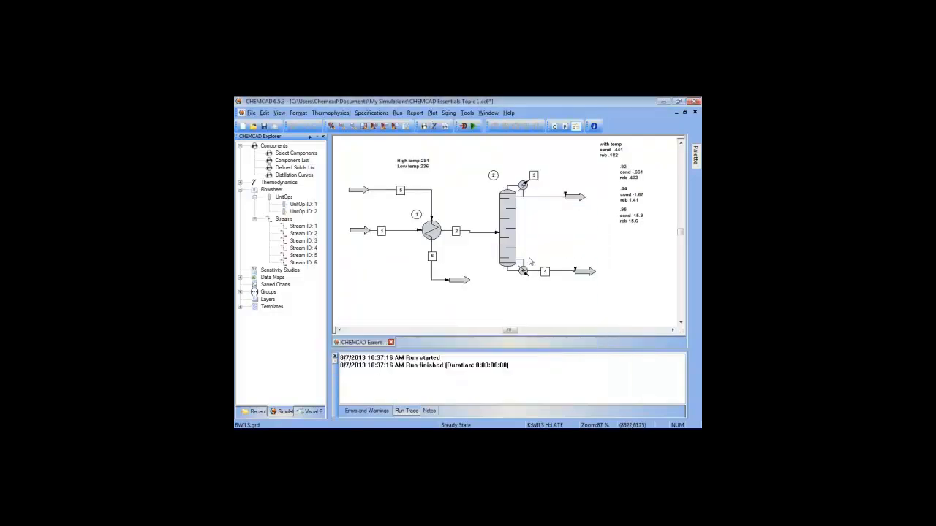
# Step: Run the entire flowsheet with the Wilson model and compare the column's calculated duties with the notes on the flowsheet
pyautogui.moveTo(510, 231)
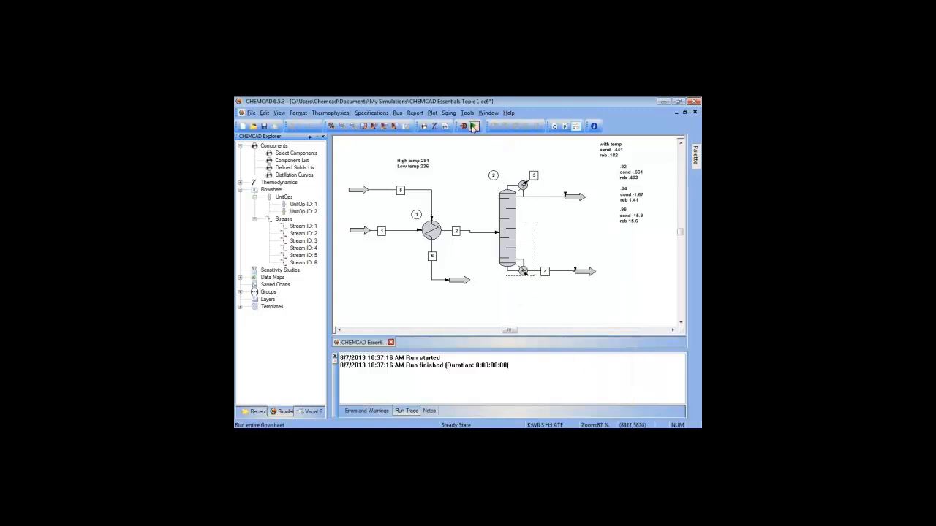
pyautogui.click(474, 127)
pyautogui.doubleClick(509, 224)
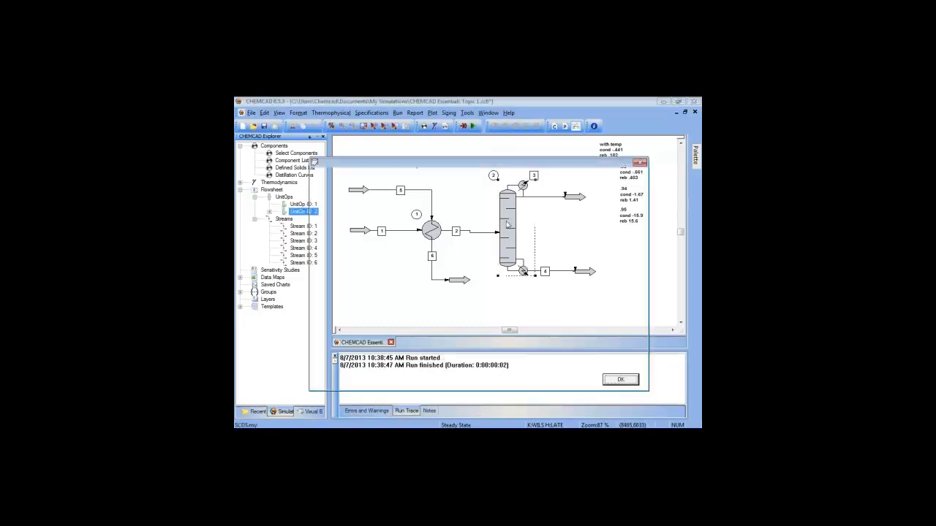
pyautogui.click(475, 182)
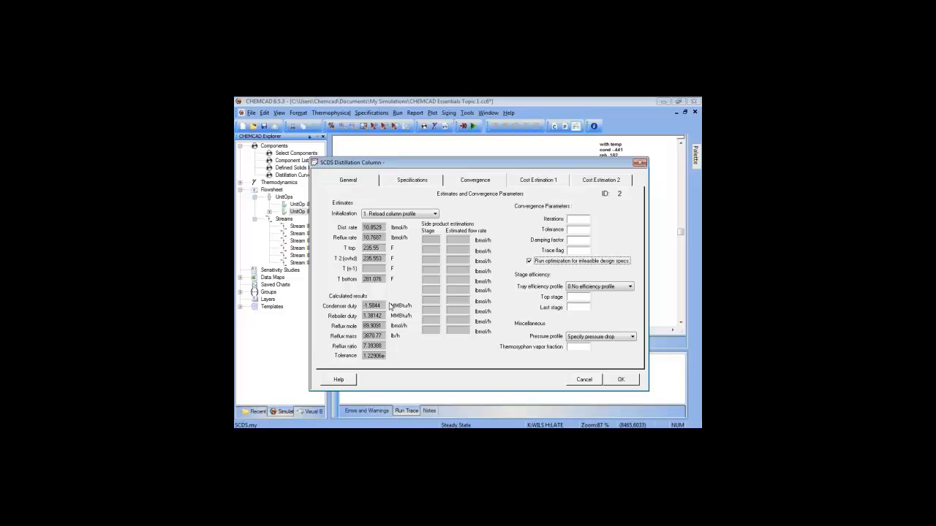
pyautogui.moveTo(521, 165); pyautogui.dragTo(498, 239)
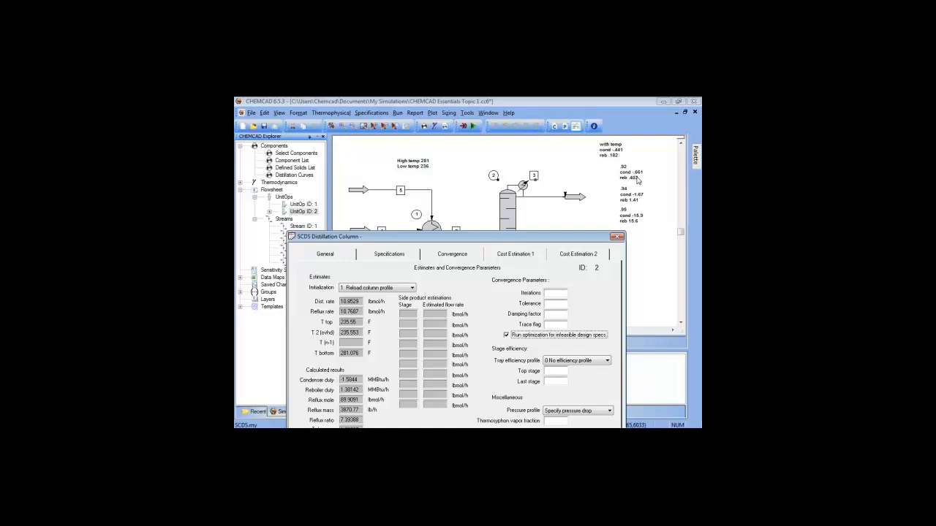
pyautogui.moveTo(467, 237); pyautogui.dragTo(475, 152)
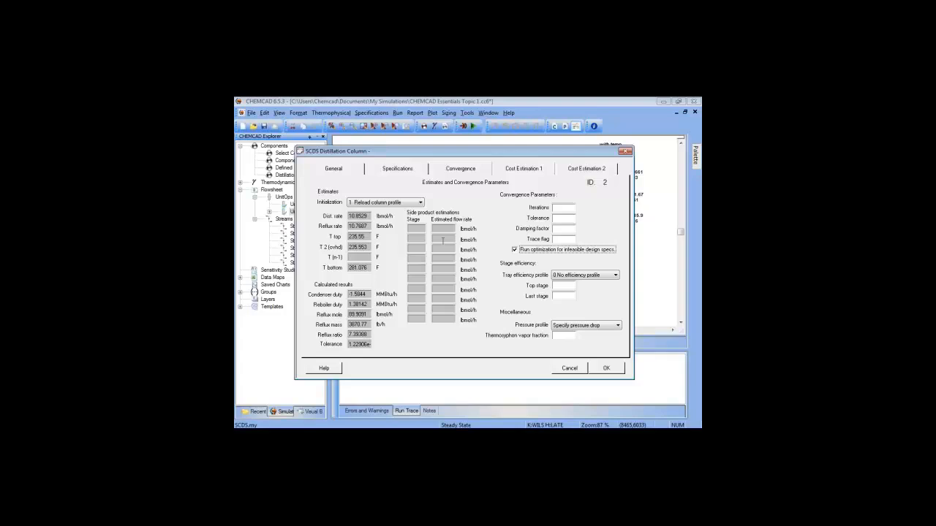
pyautogui.click(604, 369)
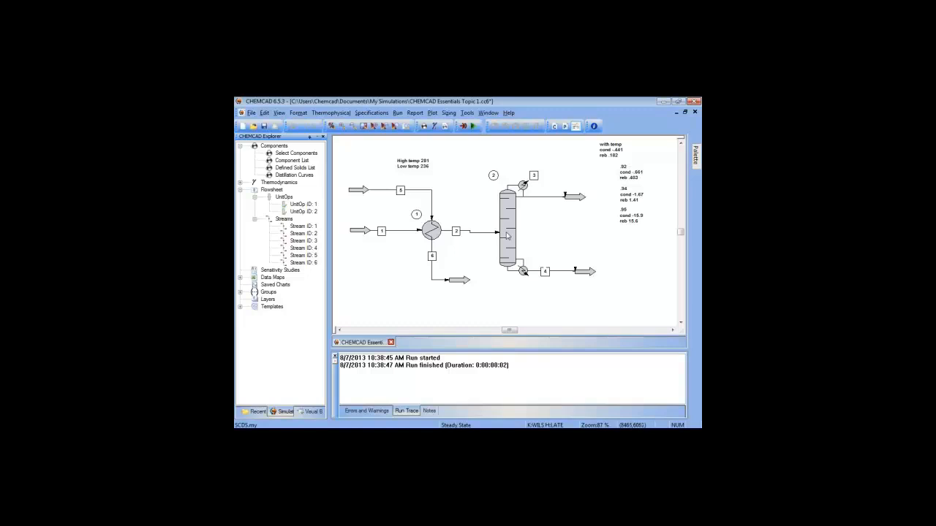
# Step: Generate the unit operation report for the SCDS column, review its specifications and calculated results, and close the report
pyautogui.moveTo(510, 233)
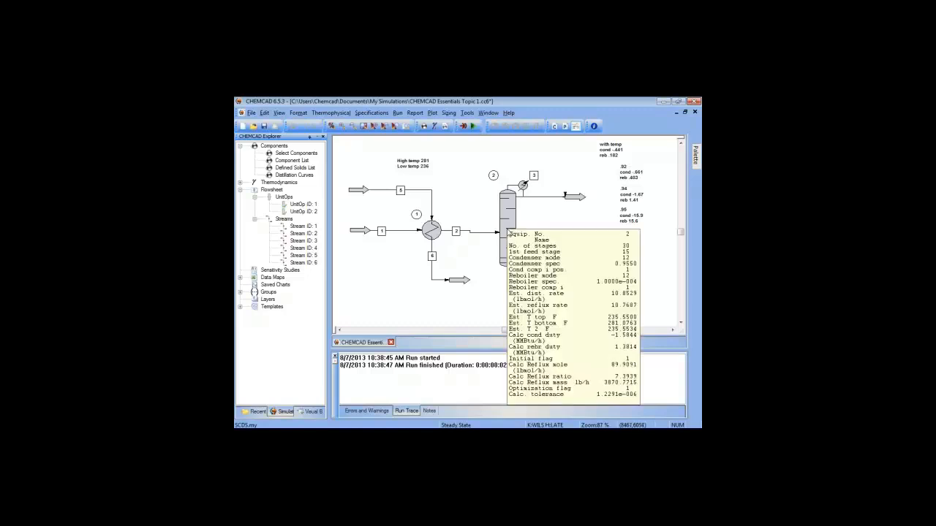
pyautogui.click(510, 223)
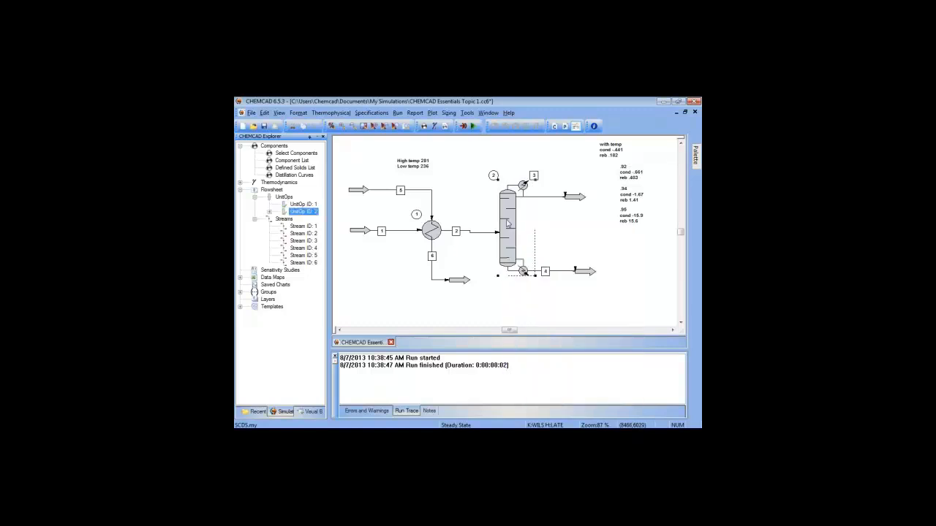
pyautogui.click(414, 113)
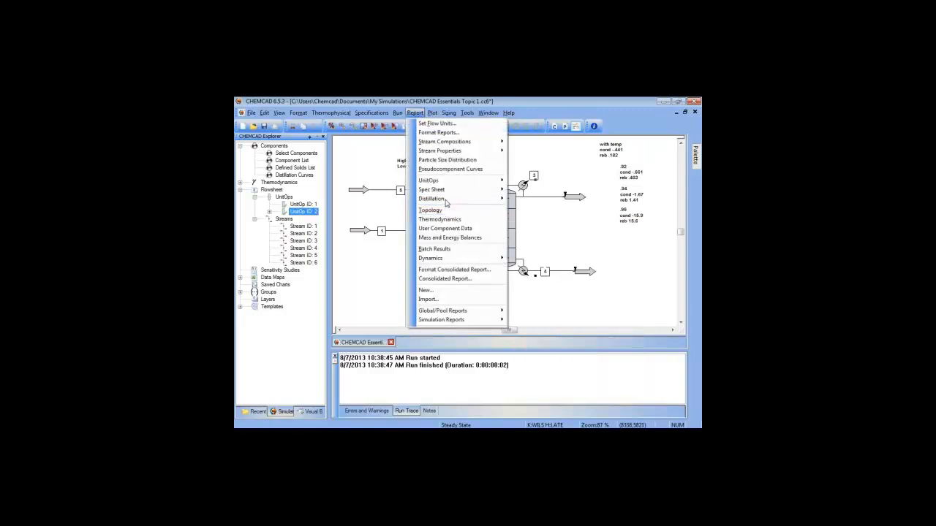
pyautogui.moveTo(447, 180)
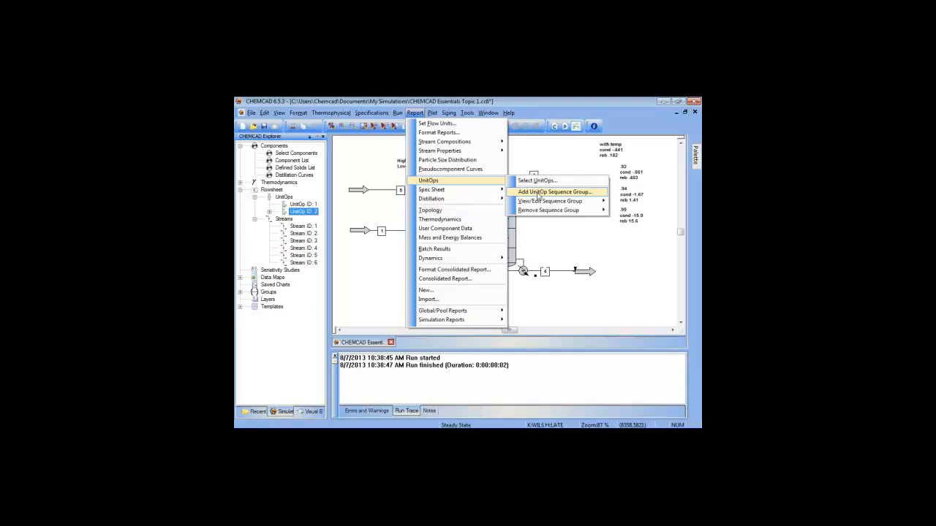
pyautogui.click(539, 182)
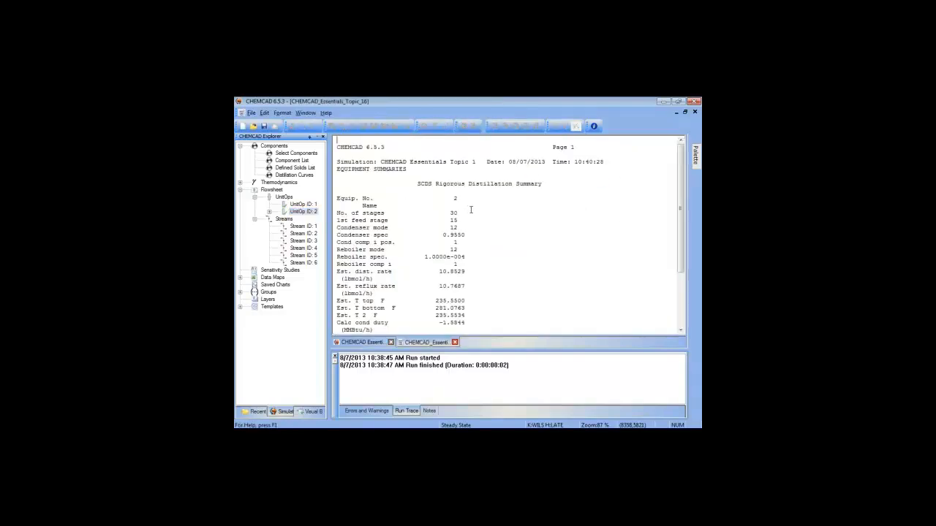
pyautogui.scroll(-4, 490, 222)
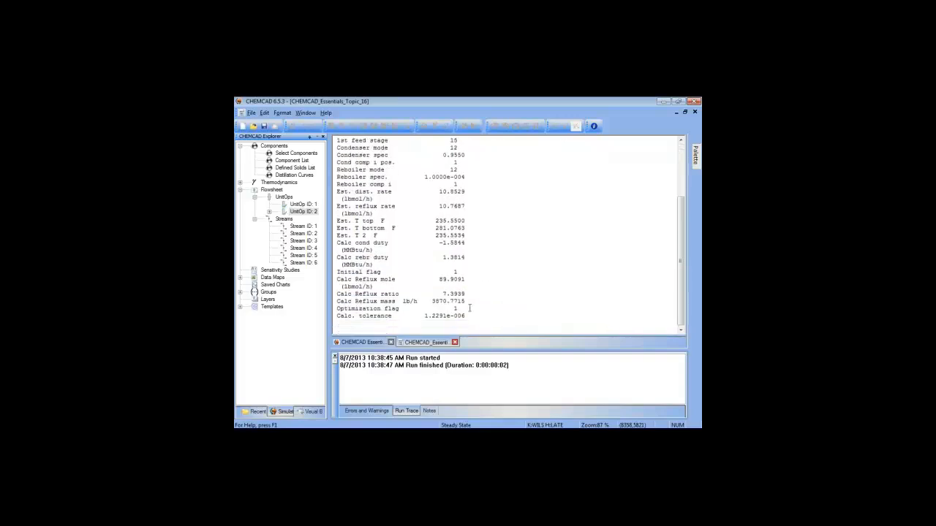
pyautogui.click(455, 342)
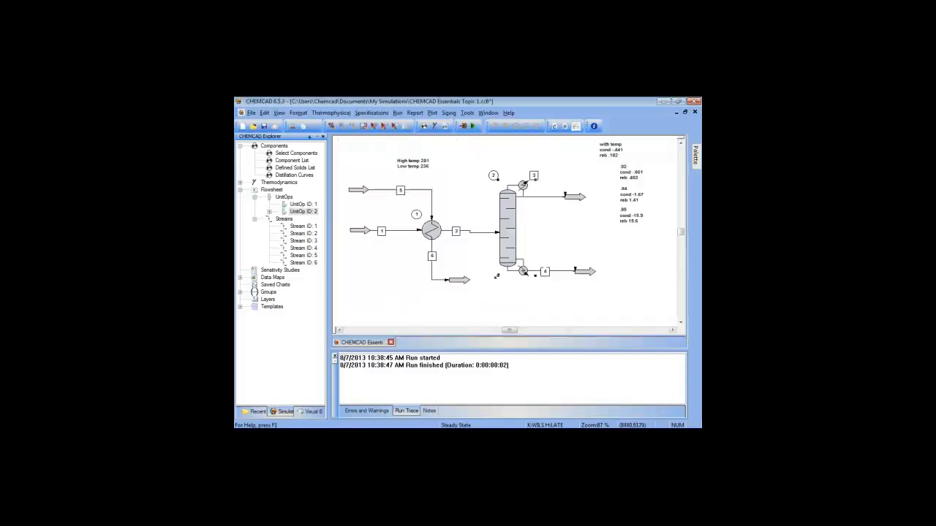
# Step: Plot the column's tray temperature profile against stage number, examine the shape around the feed stage, and close the chart
pyautogui.rightClick(507, 224)
pyautogui.click(432, 112)
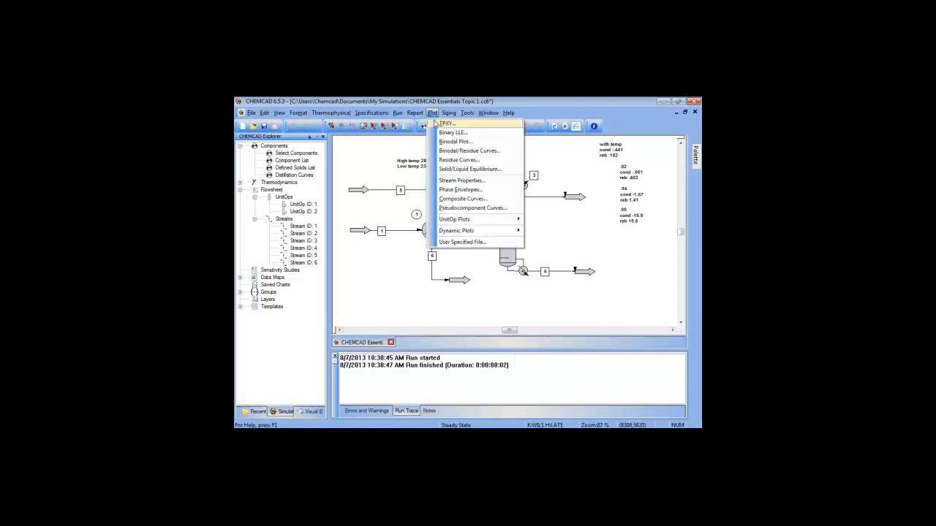
pyautogui.moveTo(487, 219)
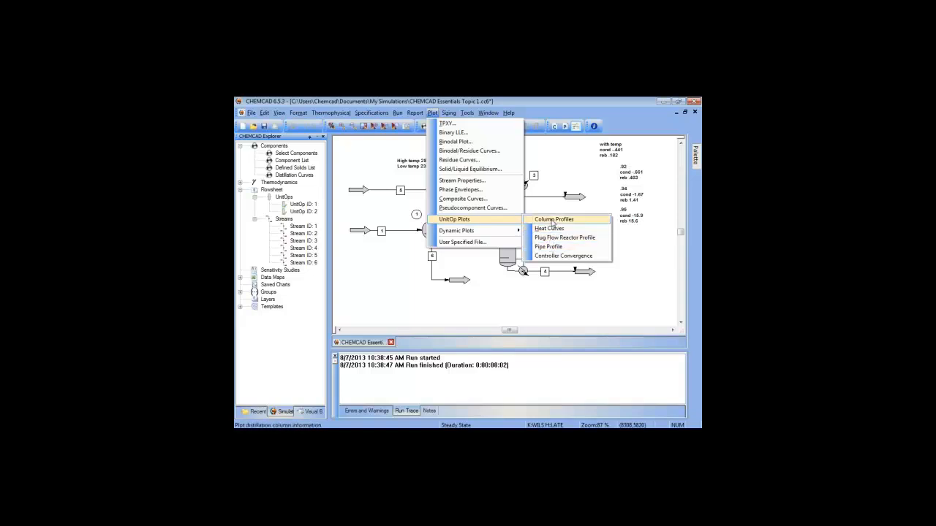
pyautogui.click(549, 209)
pyautogui.rightClick(514, 211)
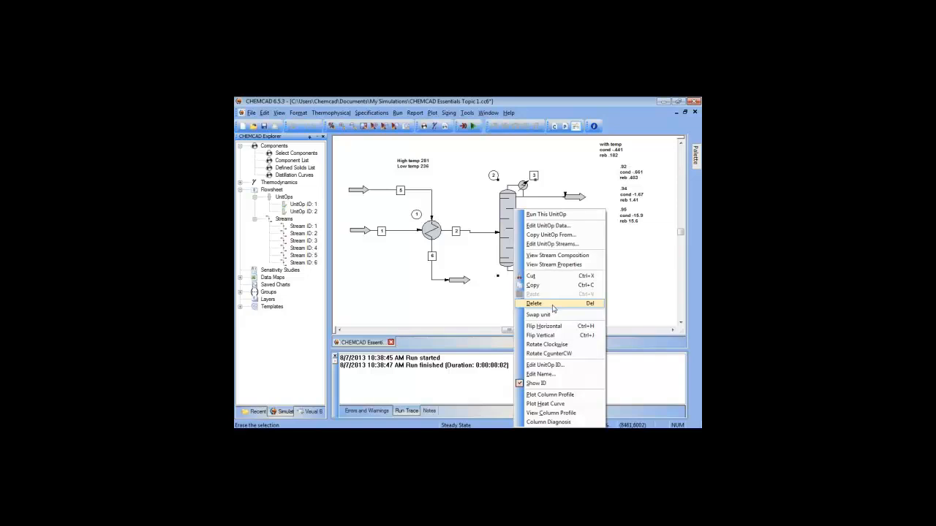
pyautogui.click(564, 396)
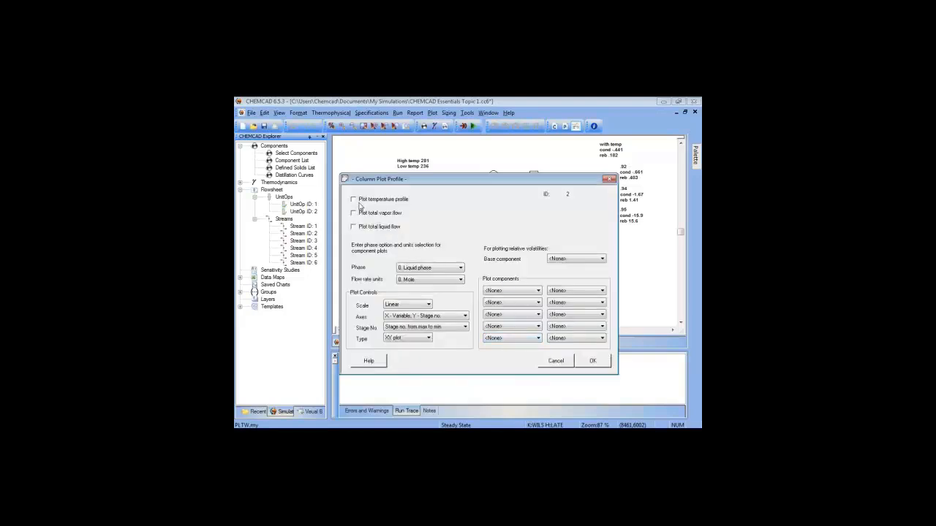
pyautogui.click(354, 202)
pyautogui.click(592, 362)
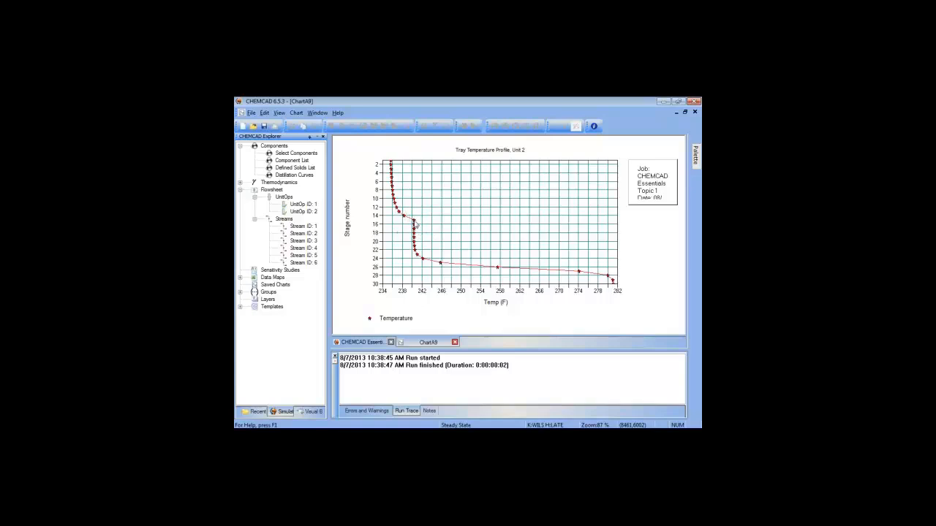
pyautogui.moveTo(417, 225)
pyautogui.click(454, 342)
# Step: Plot only the column's total vapor flow by stage, without the temperature profile, and close the chart
pyautogui.rightClick(519, 211)
pyautogui.click(572, 395)
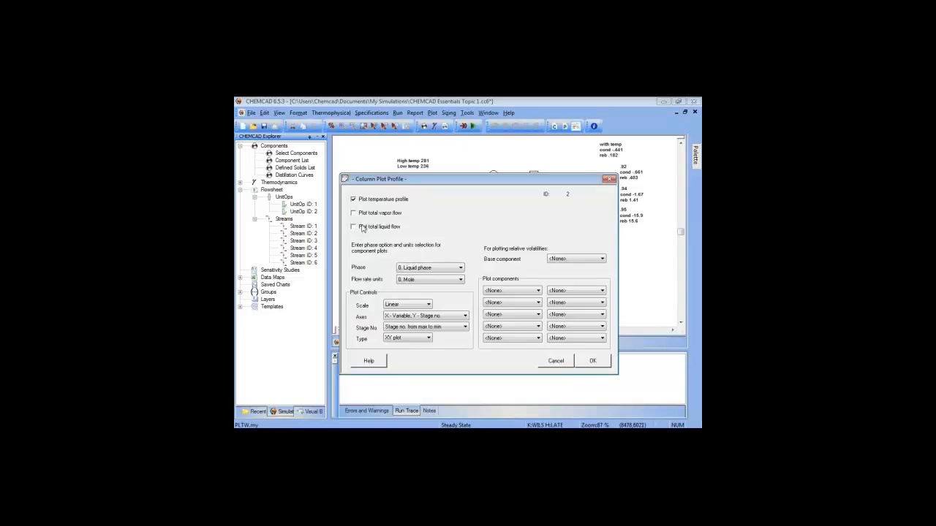
pyautogui.click(354, 212)
pyautogui.click(353, 199)
pyautogui.click(587, 360)
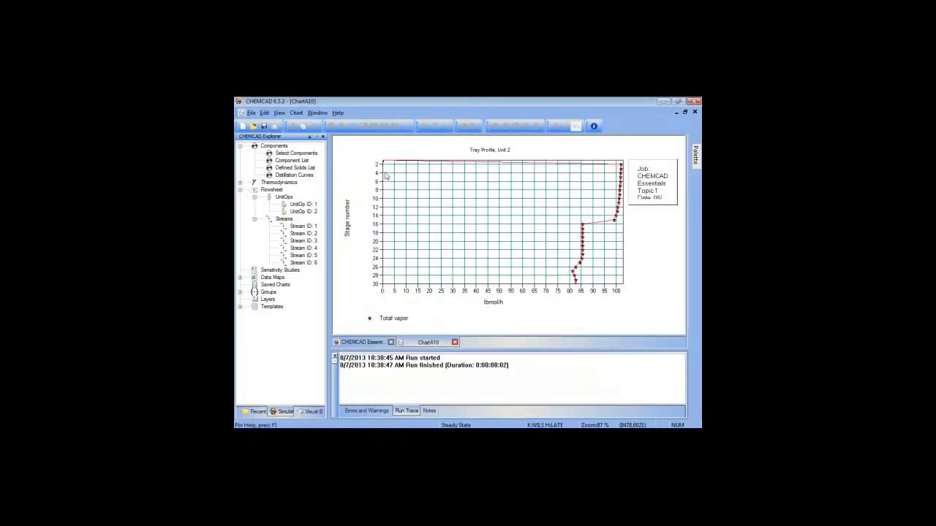
pyautogui.click(454, 343)
# Step: Turn off the vapor flow plot, check the phase, unit and component options, plot the liquid-phase mole profile without components, and close it
pyautogui.rightClick(511, 234)
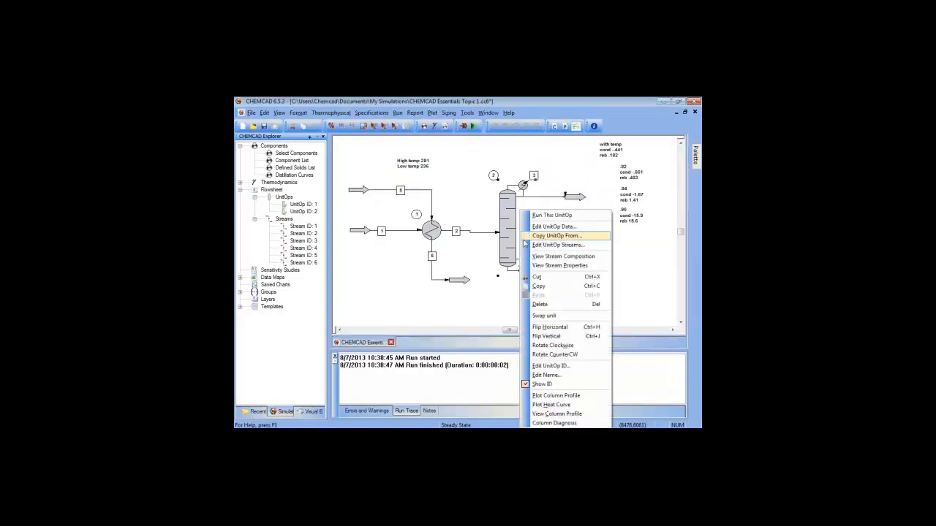
pyautogui.click(546, 382)
pyautogui.click(355, 213)
pyautogui.click(411, 271)
pyautogui.click(414, 277)
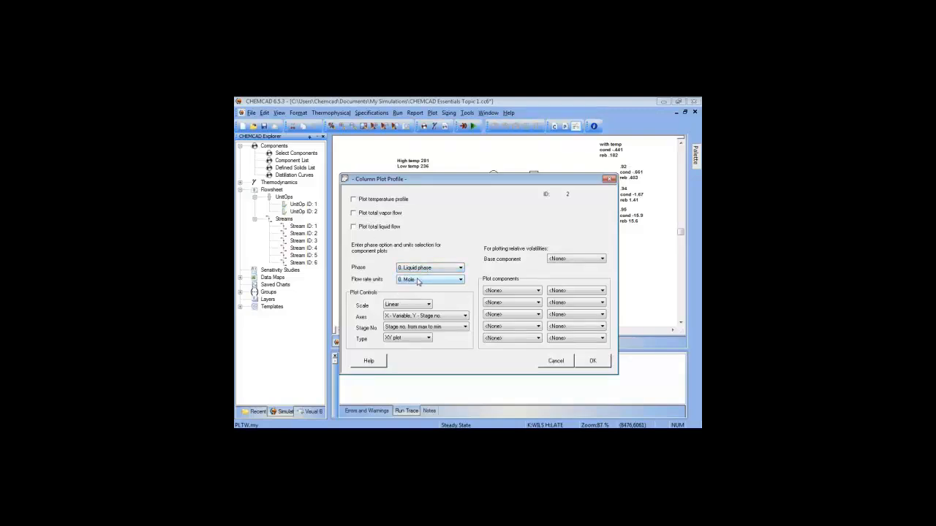
pyautogui.click(419, 280)
pyautogui.click(420, 282)
pyautogui.click(563, 260)
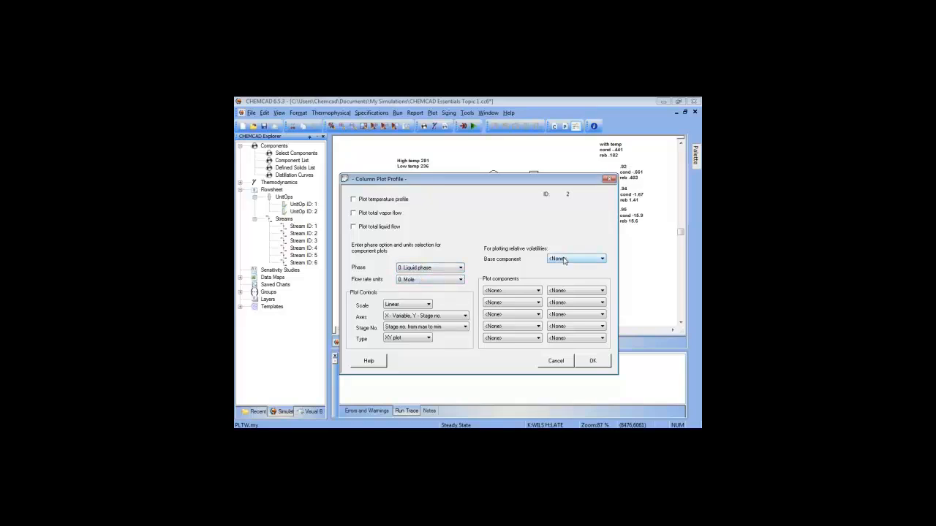
pyautogui.click(525, 291)
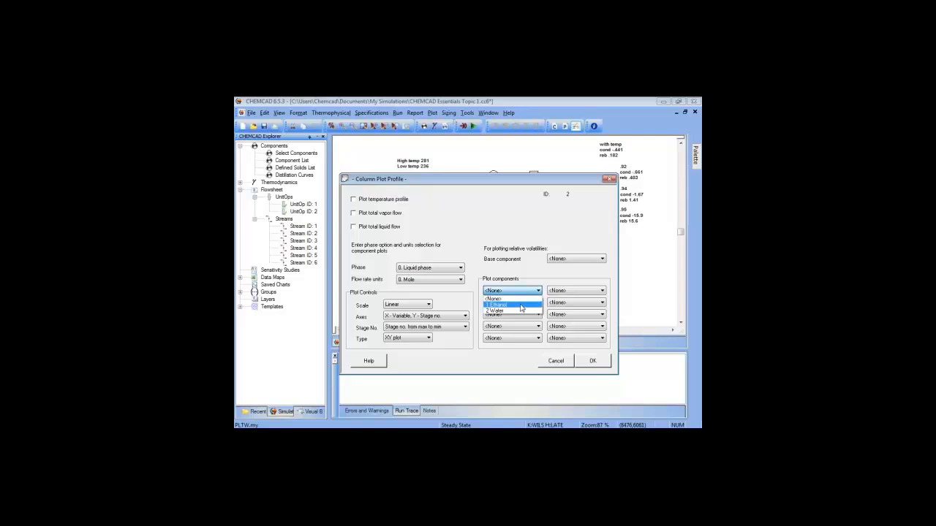
pyautogui.click(497, 274)
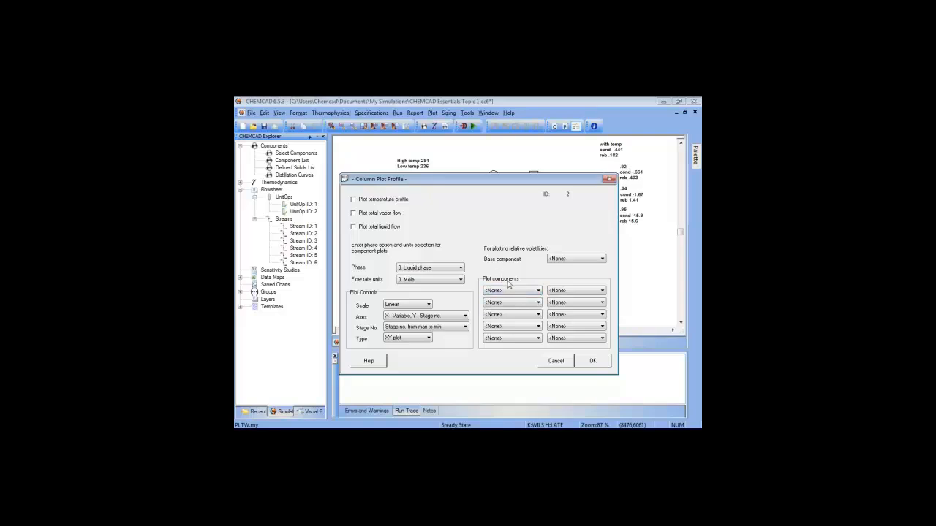
pyautogui.click(593, 361)
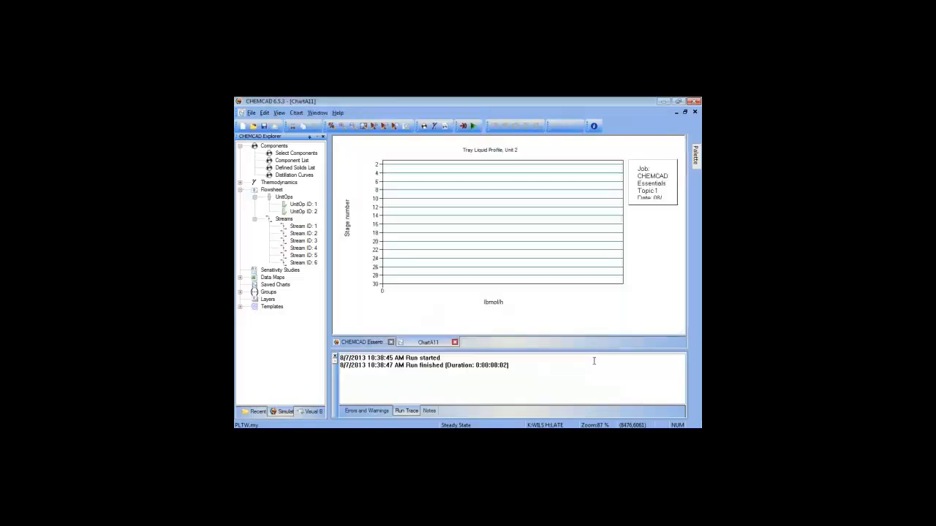
pyautogui.click(455, 342)
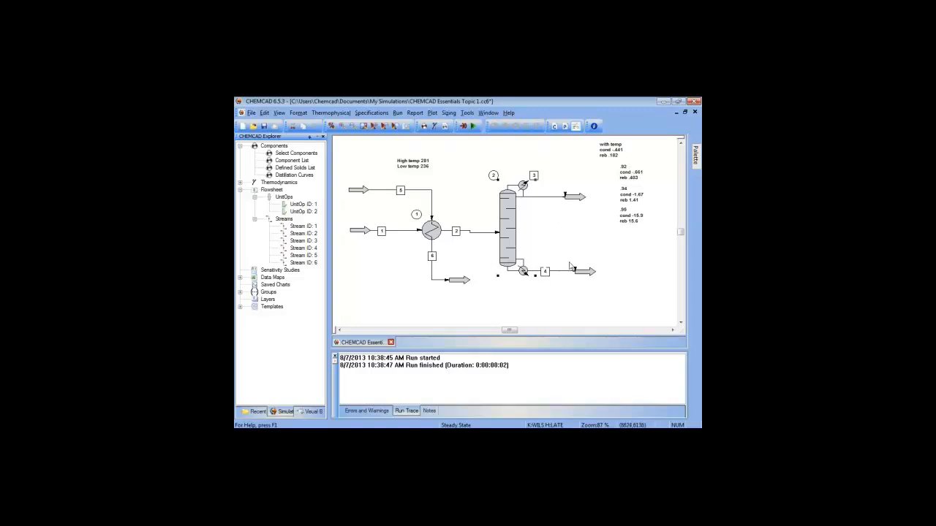
# Step: Set the SCDS column's number of stages to 40, keeping the feed at stage 15
pyautogui.click(585, 196)
pyautogui.moveTo(509, 219)
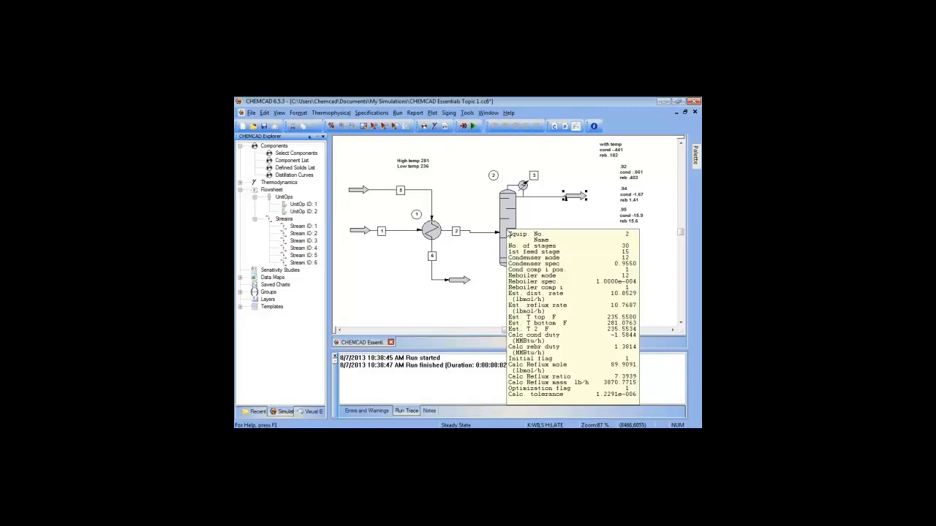
pyautogui.doubleClick(508, 220)
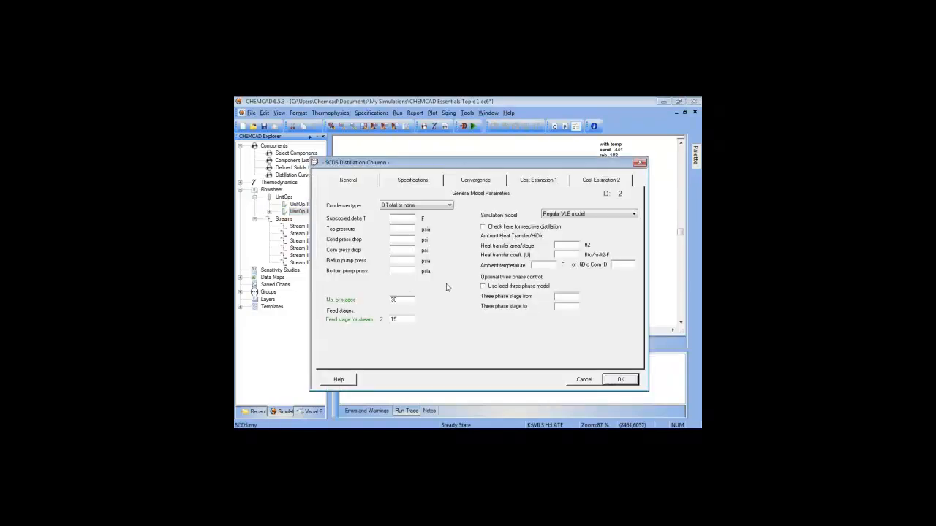
pyautogui.doubleClick(395, 300)
pyautogui.write('40')
pyautogui.click(619, 380)
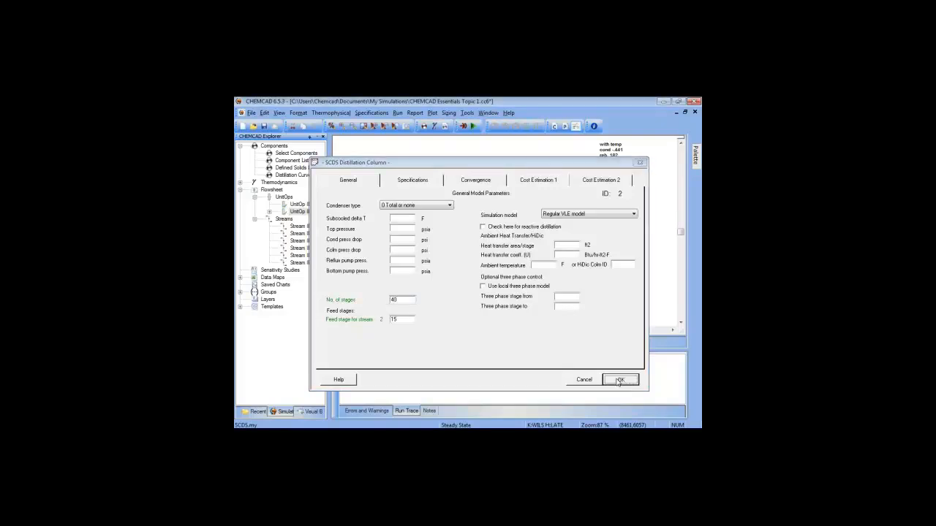
# Step: Run only the column with the new stage count and review its calculated duties, reflux and tolerance among the convergence parameters
pyautogui.moveTo(509, 227)
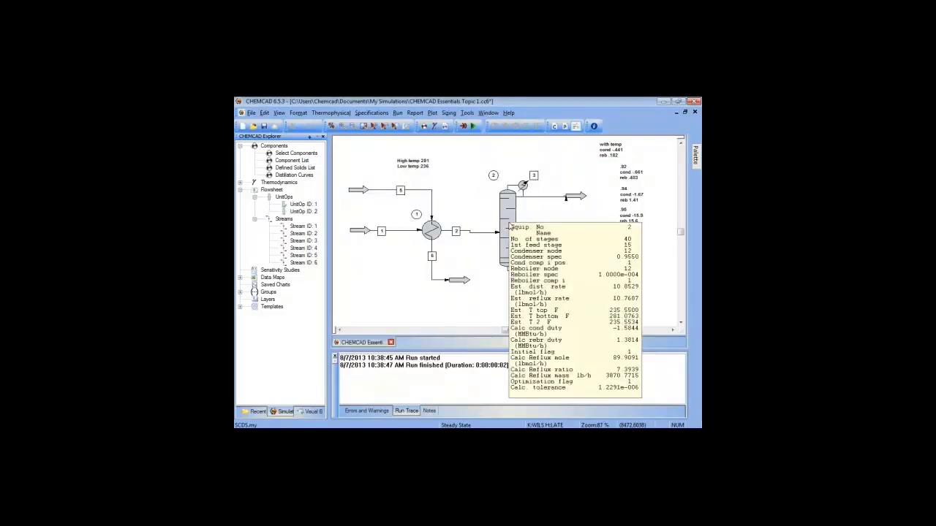
pyautogui.rightClick(522, 212)
pyautogui.click(538, 217)
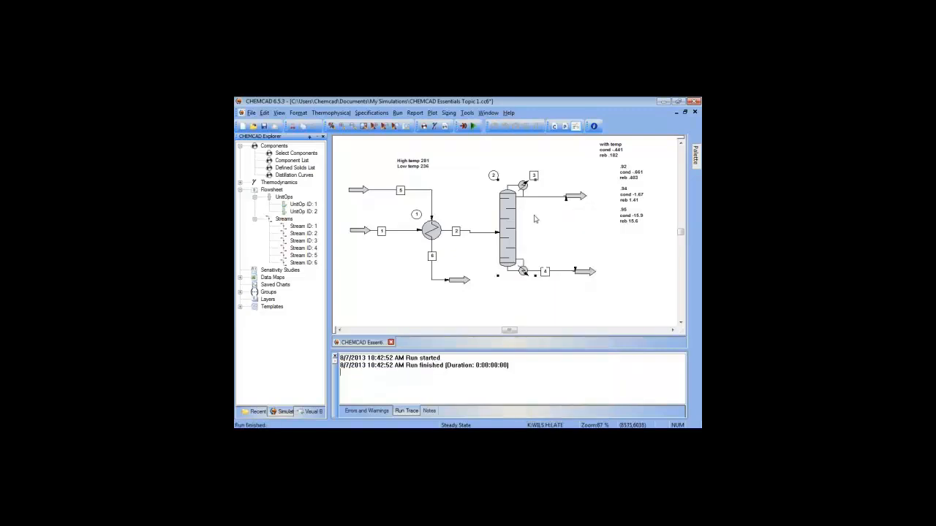
pyautogui.doubleClick(510, 220)
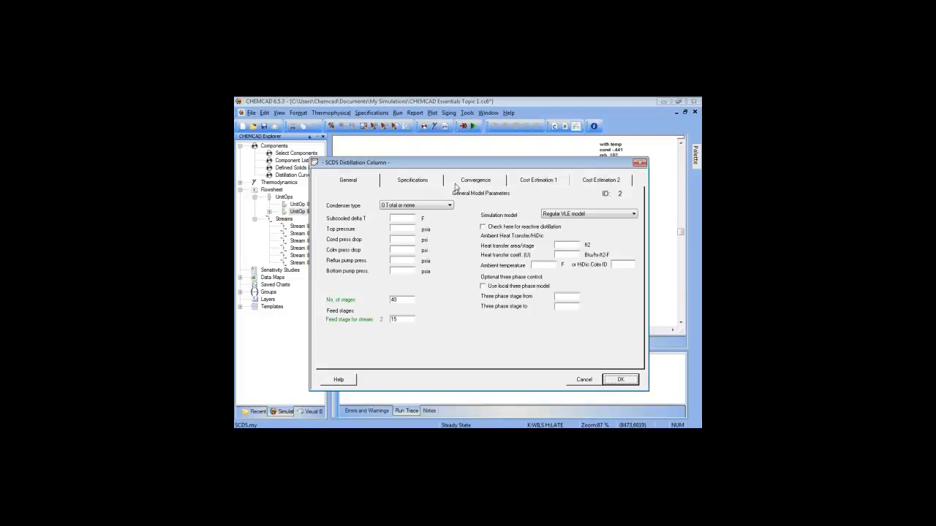
pyautogui.click(460, 183)
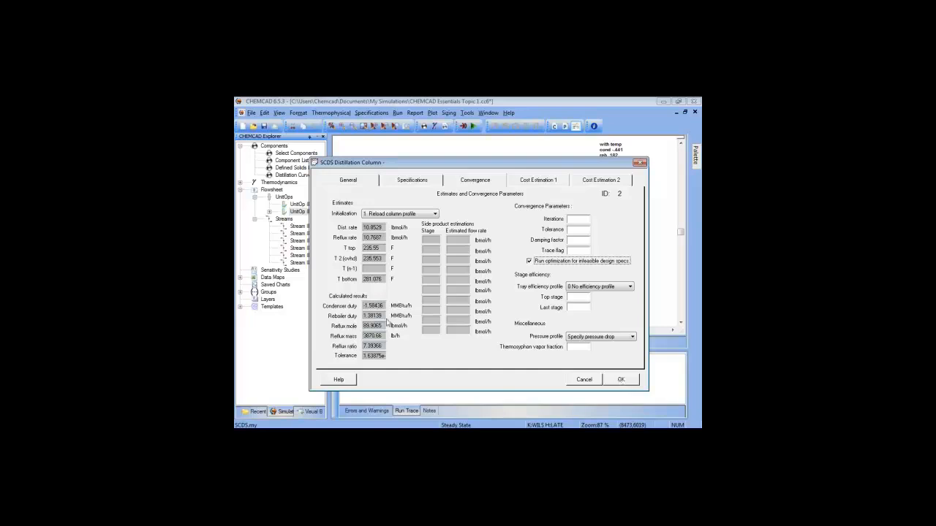
pyautogui.click(621, 381)
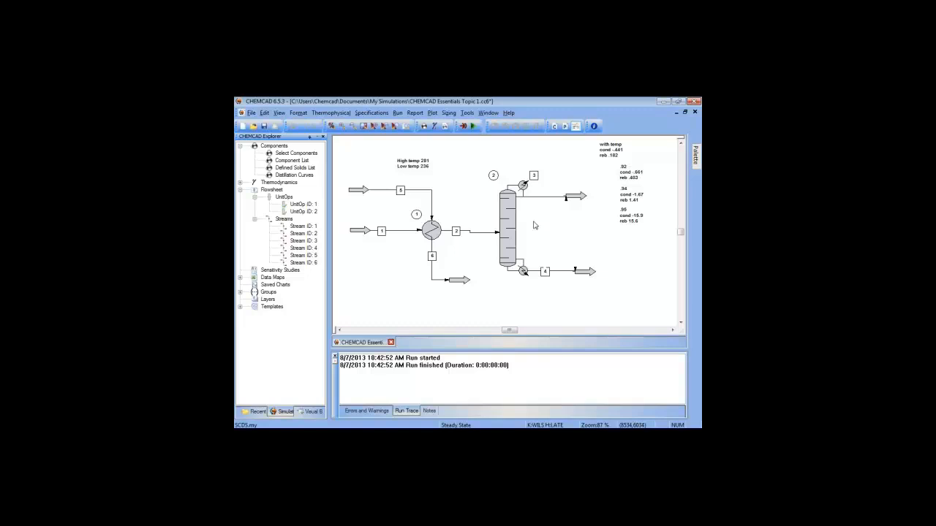
# Step: Save the simulation under the new name CHEMCAD Essentials Topic 2 in the My Simulations folder
pyautogui.click(251, 114)
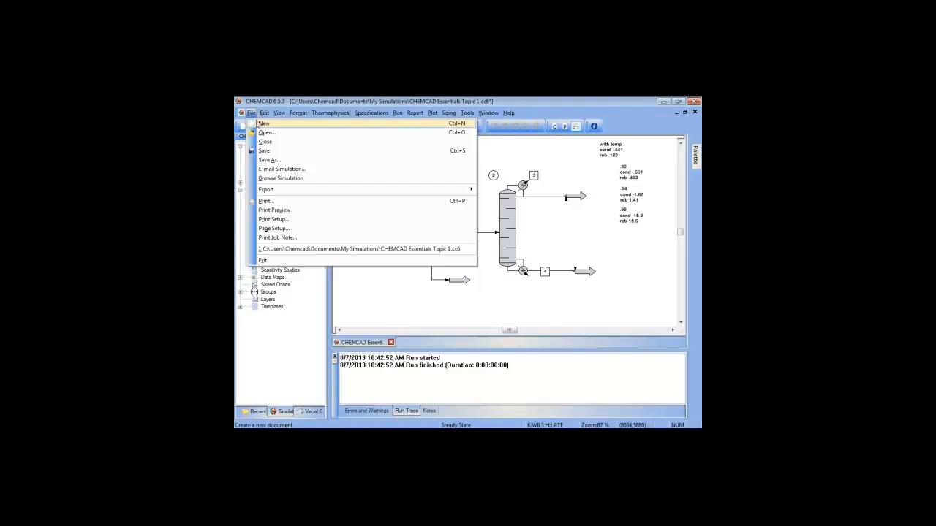
pyautogui.click(269, 159)
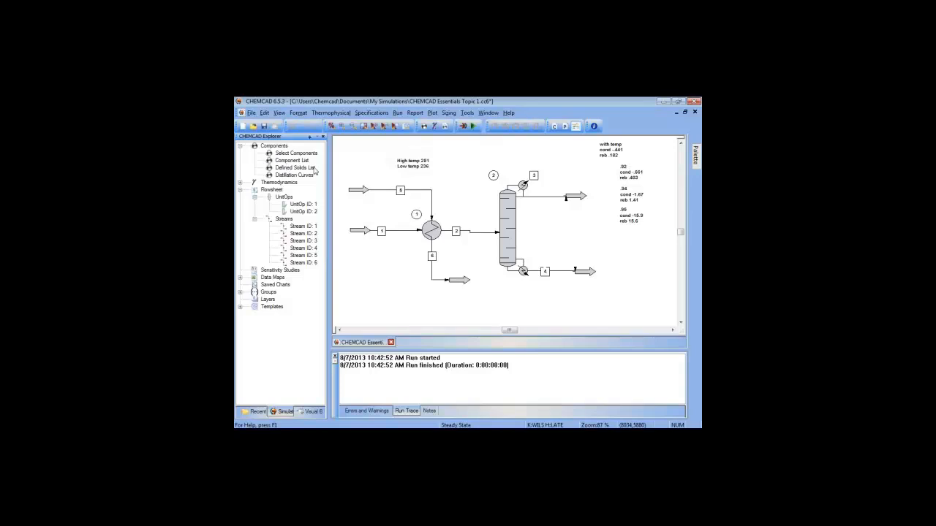
pyautogui.click(455, 319)
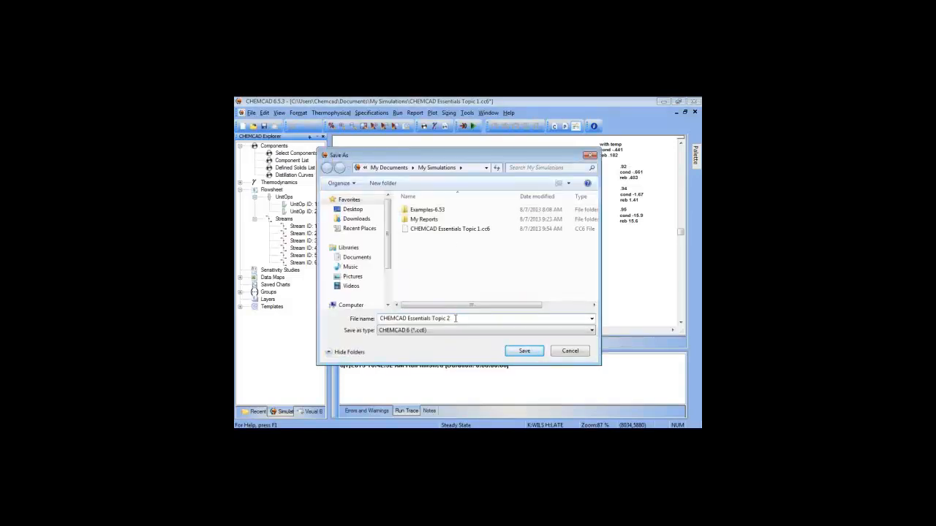
pyautogui.click(524, 352)
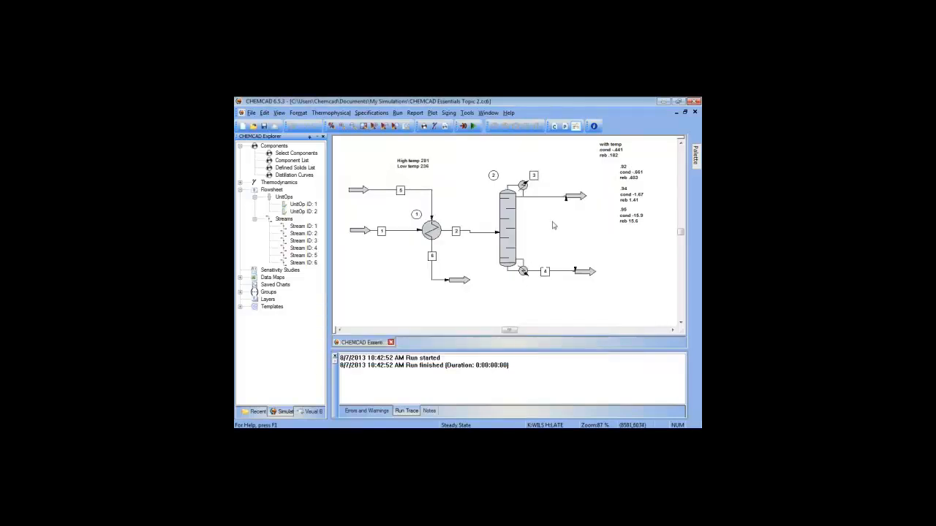
# Step: Close the Topic 2 simulation and browse the Examples-6.53 folder for another simulation to open
pyautogui.click(695, 113)
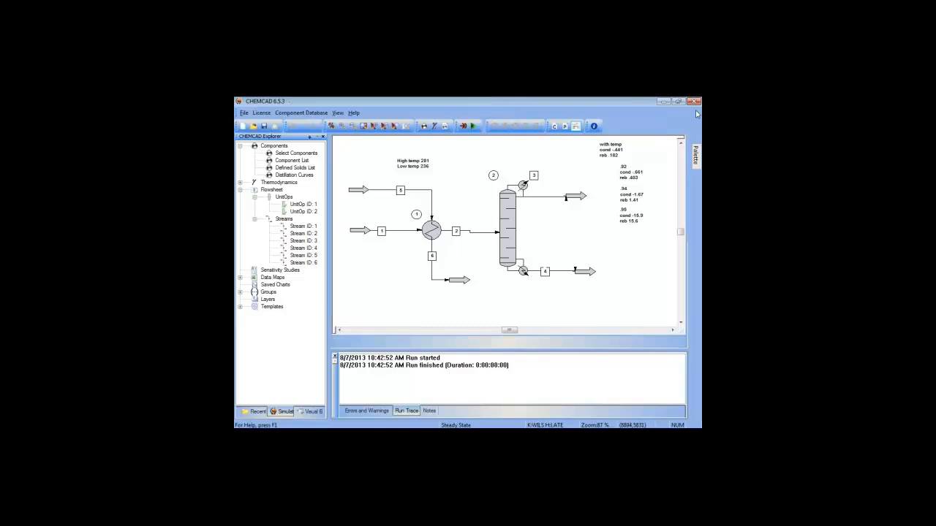
pyautogui.click(253, 126)
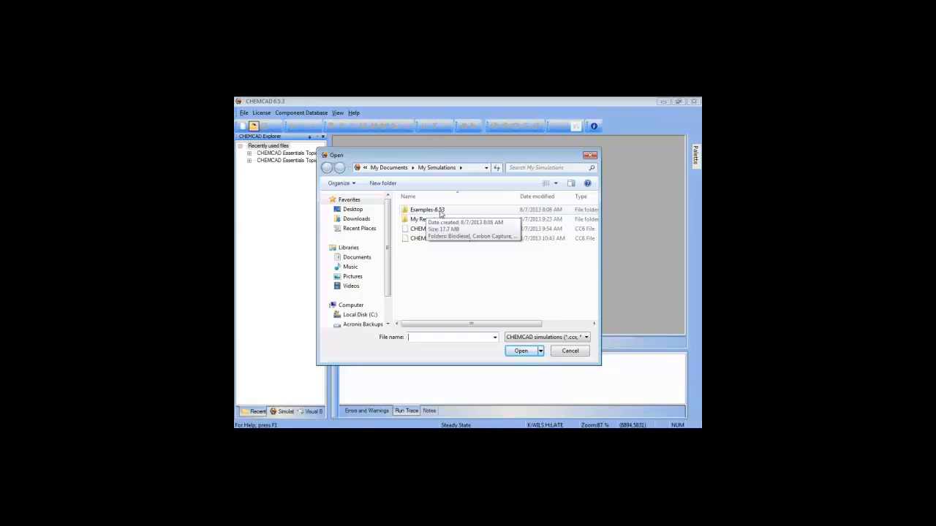
pyautogui.doubleClick(438, 211)
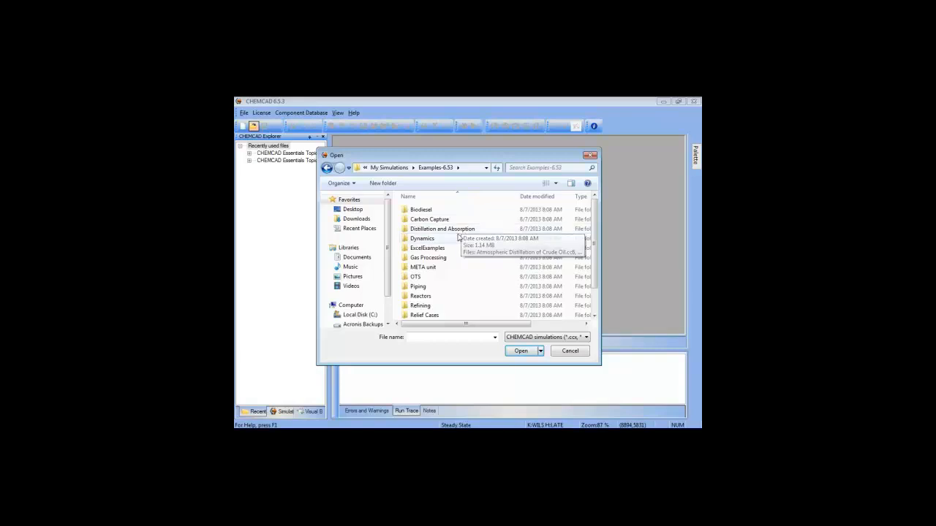
pyautogui.scroll(-1, 453, 241)
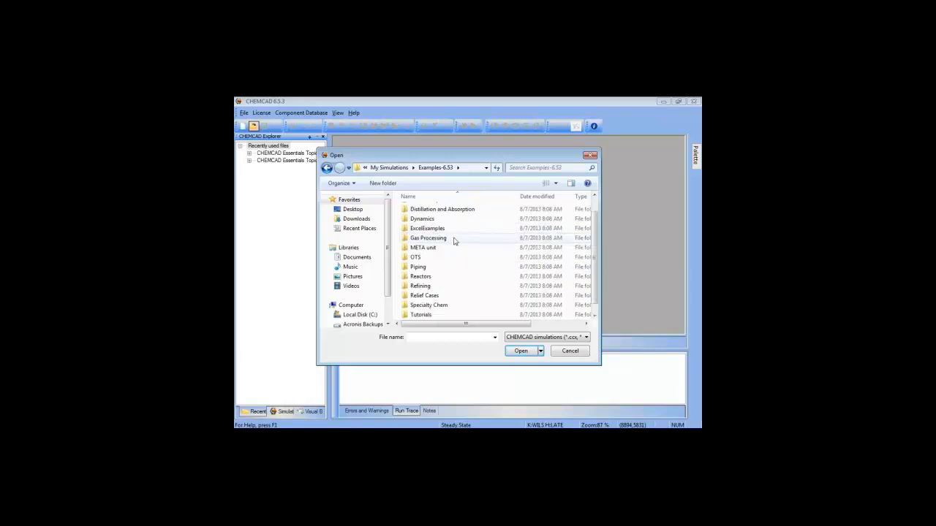
pyautogui.scroll(1, 453, 241)
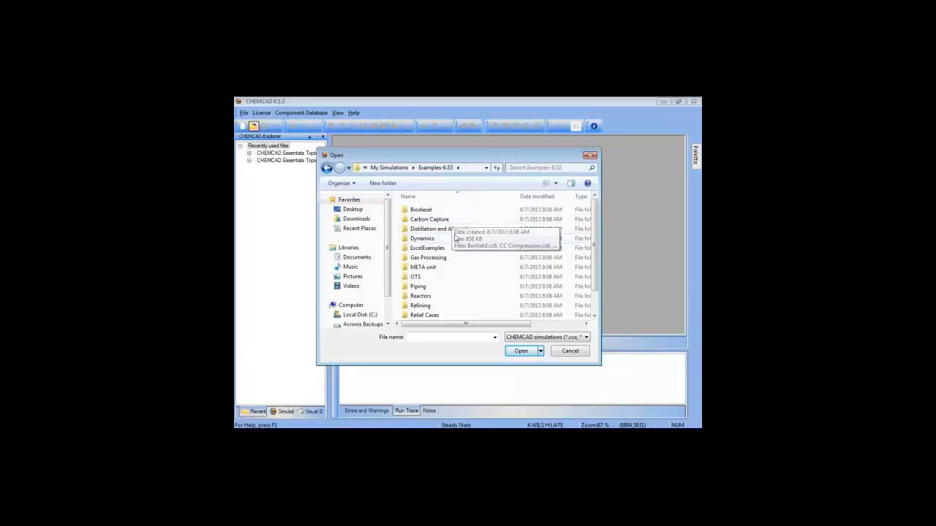
pyautogui.moveTo(449, 240)
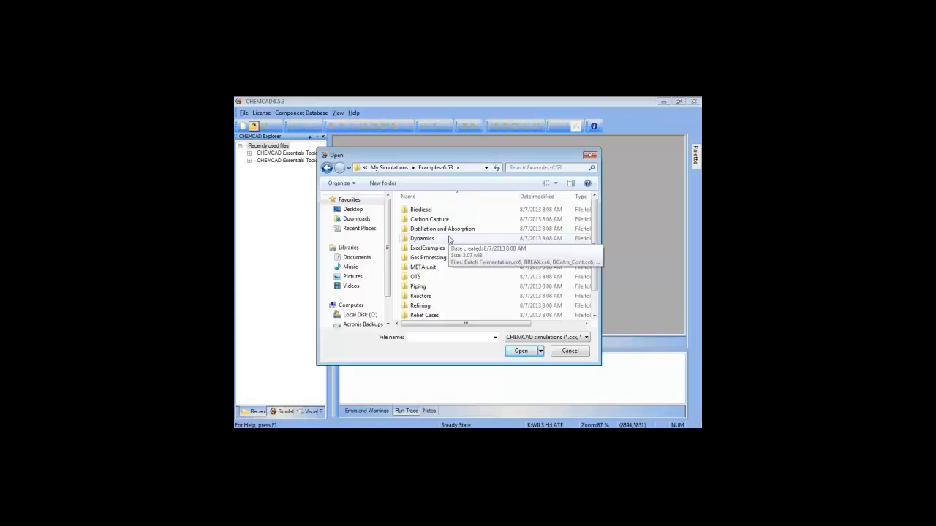
pyautogui.scroll(-1, 450, 239)
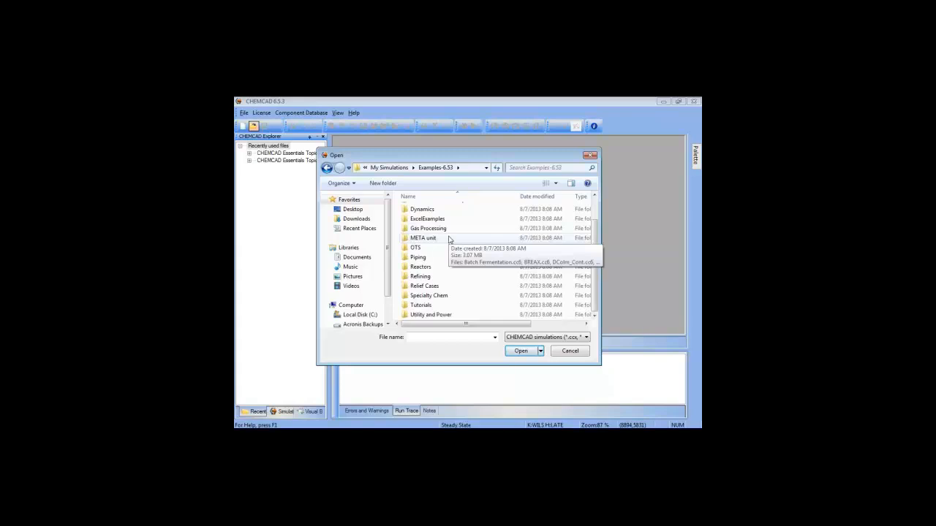
pyautogui.scroll(1, 450, 239)
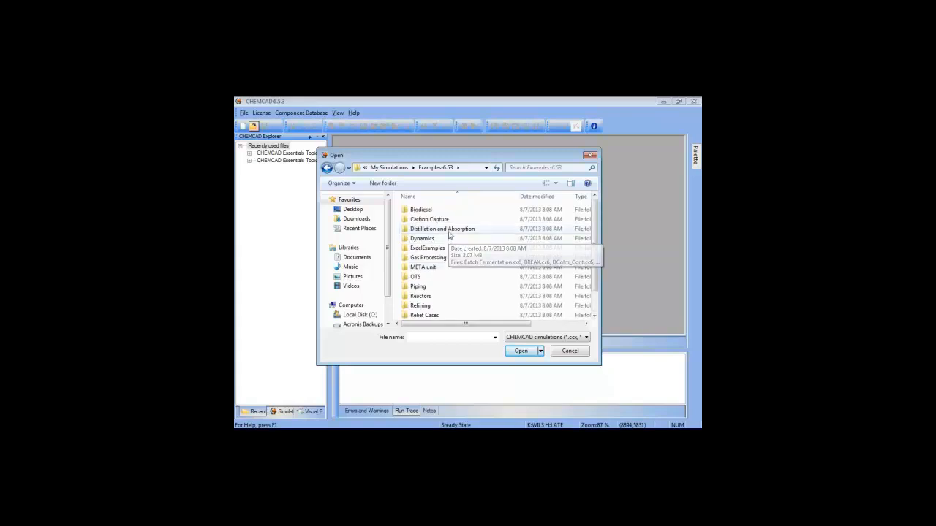
# Step: Open the Wet Desulfurization of Flue Gas example from the Distillation and Absorption folder and fit the flowsheet to the window
pyautogui.doubleClick(449, 230)
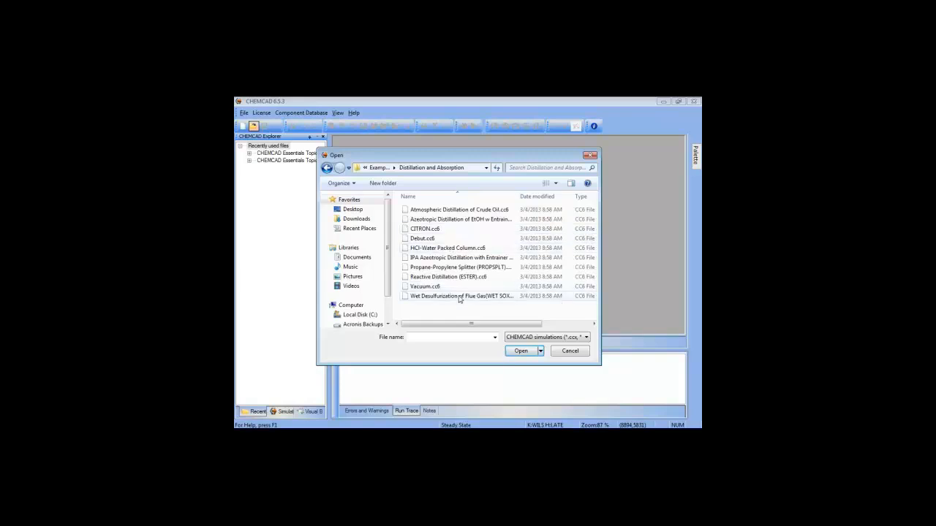
pyautogui.doubleClick(459, 296)
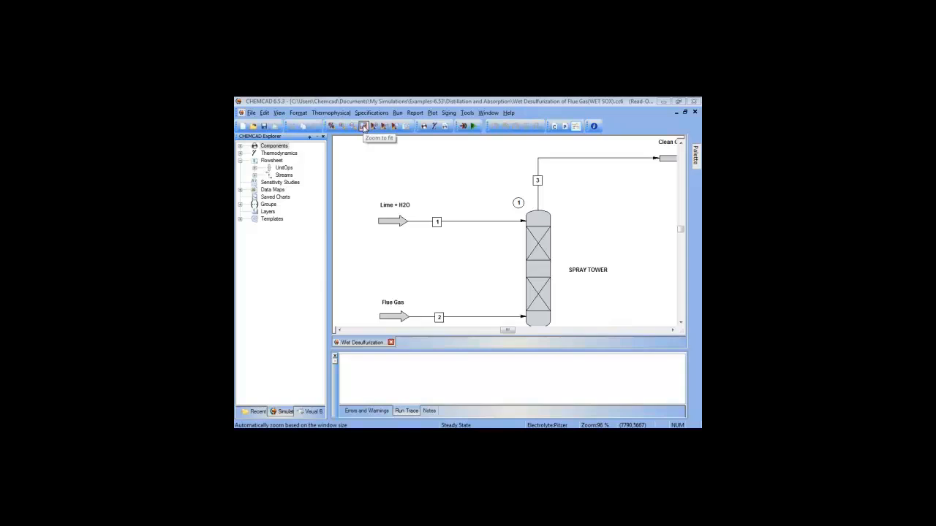
pyautogui.click(363, 127)
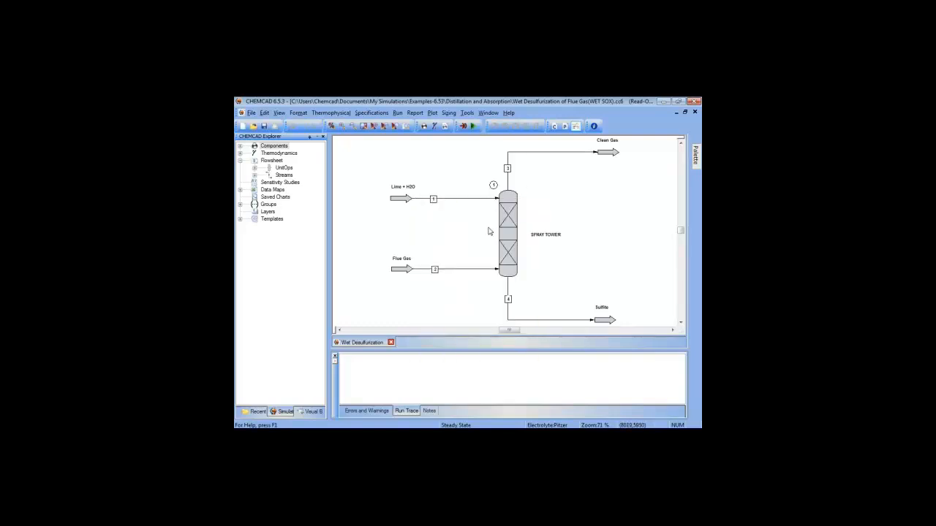
# Step: Review the Lime + H2O stream and compare the conditions and compositions of all streams around the spray tower, including the ions
pyautogui.click(421, 201)
pyautogui.doubleClick(422, 201)
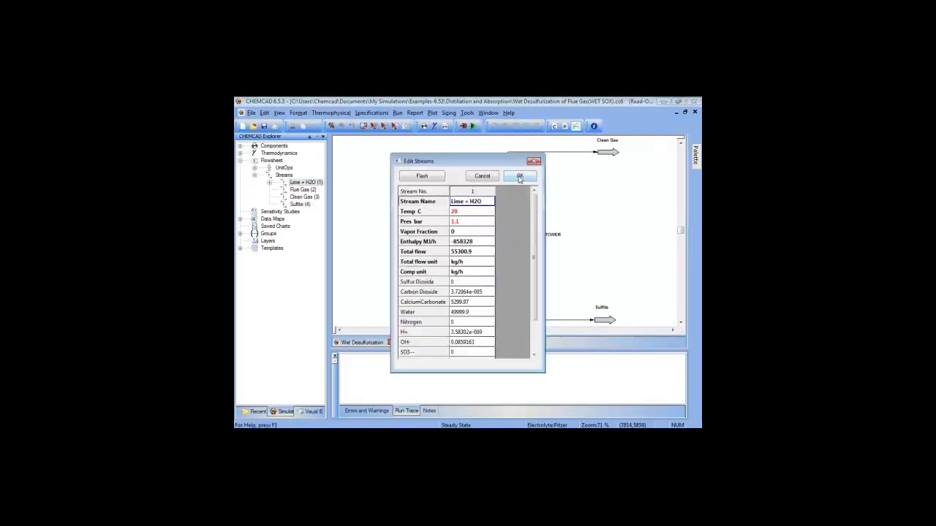
pyautogui.click(521, 177)
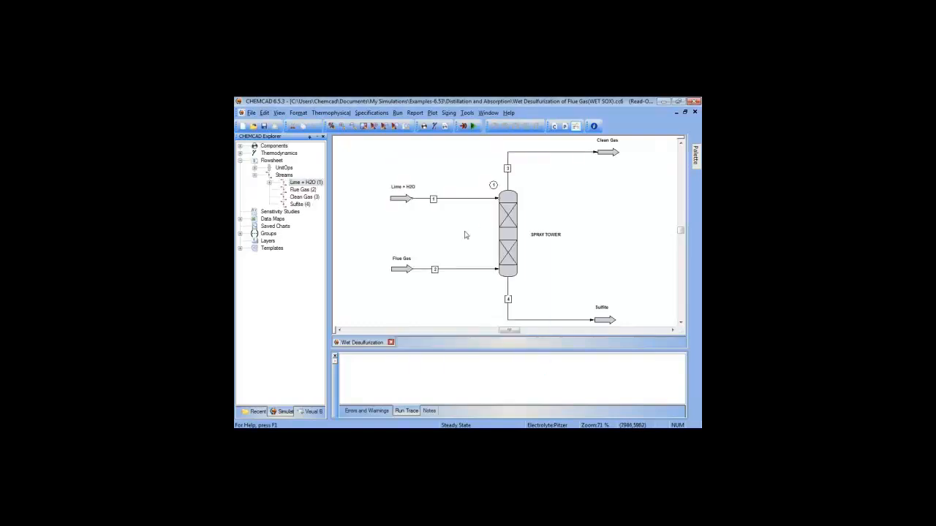
pyautogui.rightClick(517, 210)
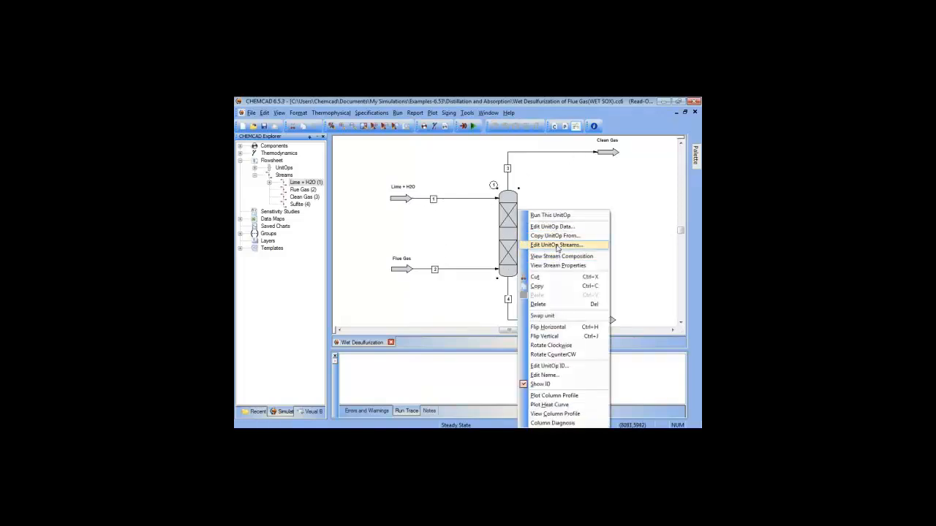
pyautogui.click(558, 245)
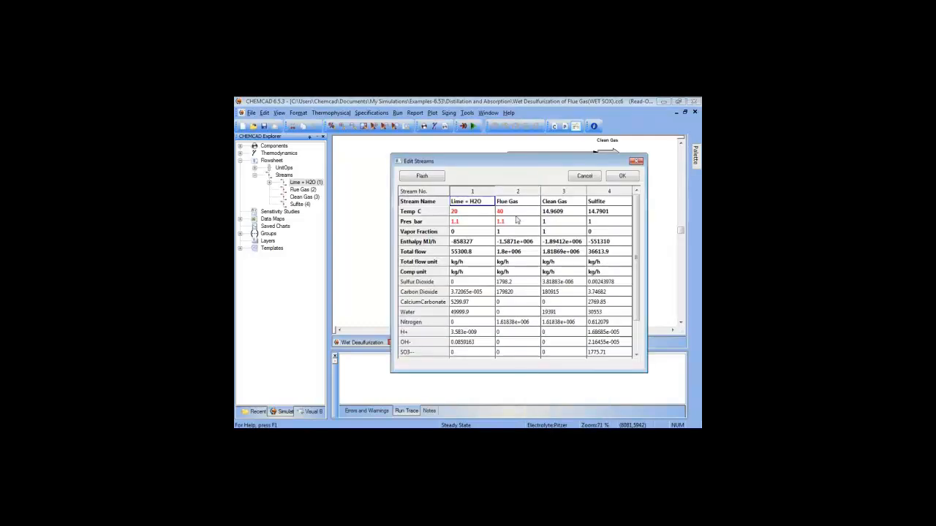
pyautogui.moveTo(524, 162); pyautogui.dragTo(503, 134)
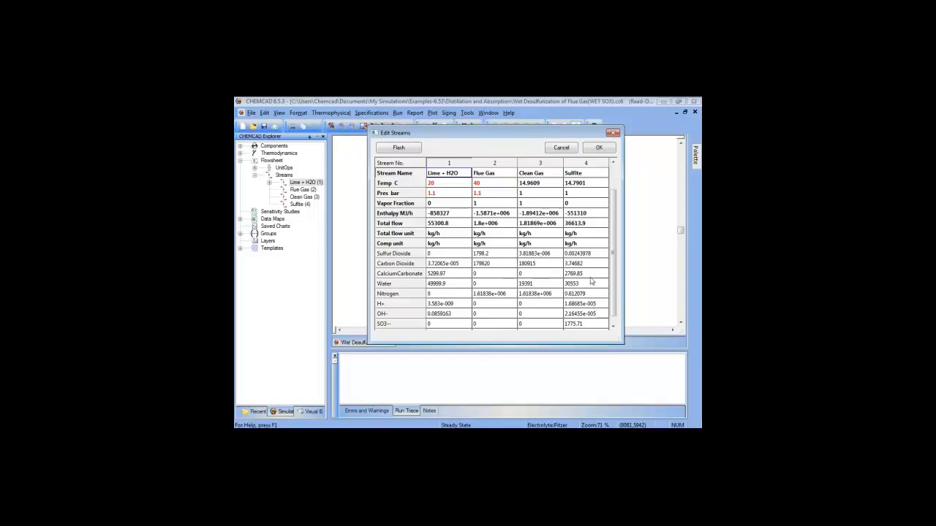
pyautogui.scroll(-2, 592, 282)
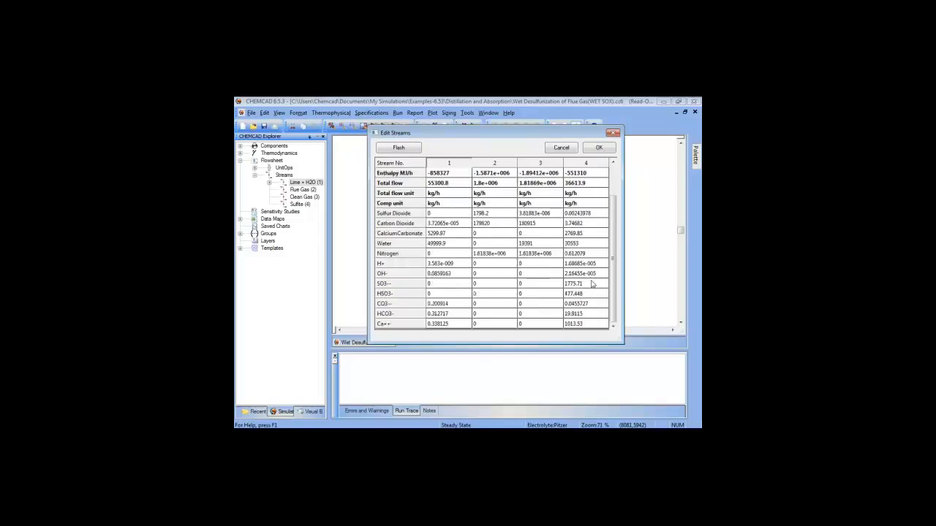
pyautogui.click(601, 149)
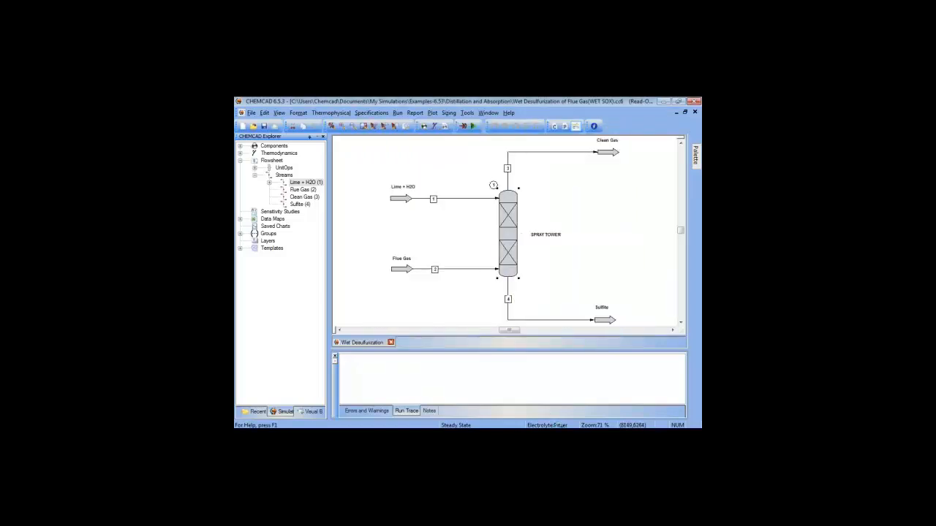
# Step: Examine the spray tower's general and condenser/reboiler specifications, and inspect the tower's outlet streams on the flowsheet
pyautogui.doubleClick(505, 228)
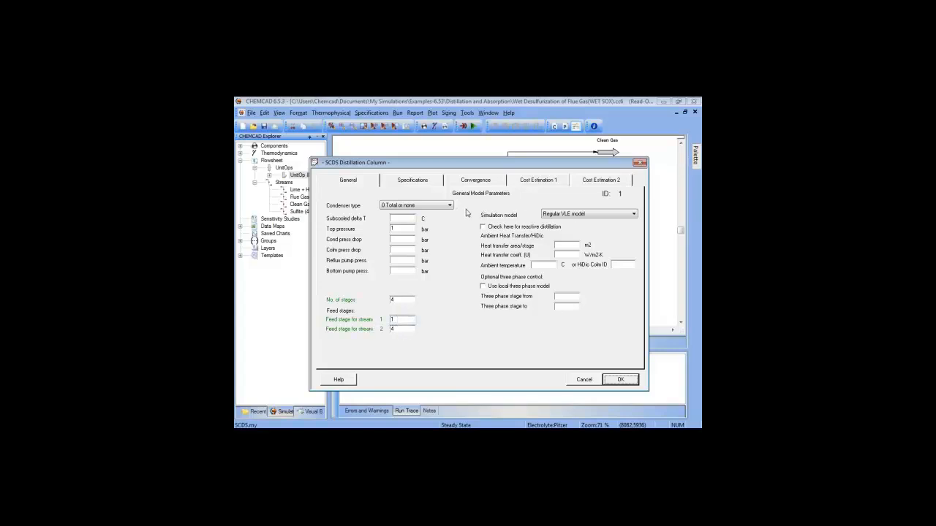
pyautogui.click(411, 181)
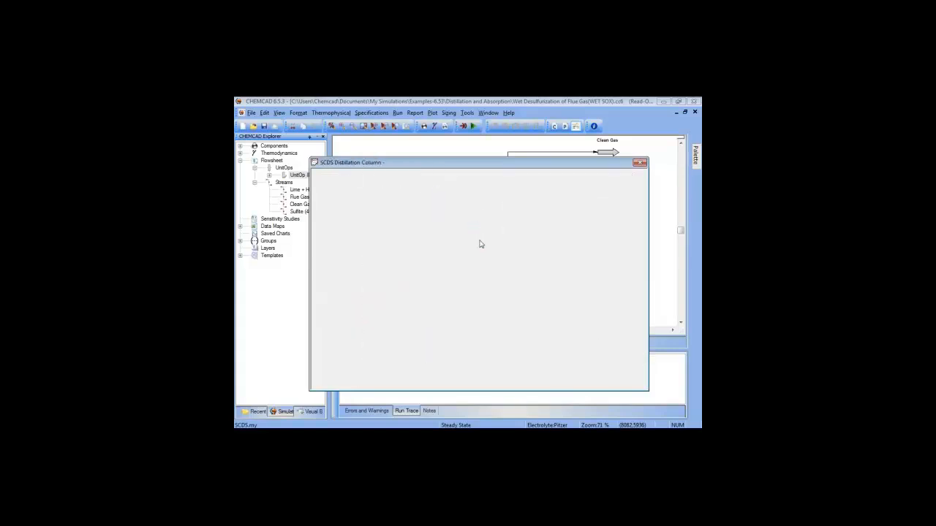
pyautogui.click(611, 380)
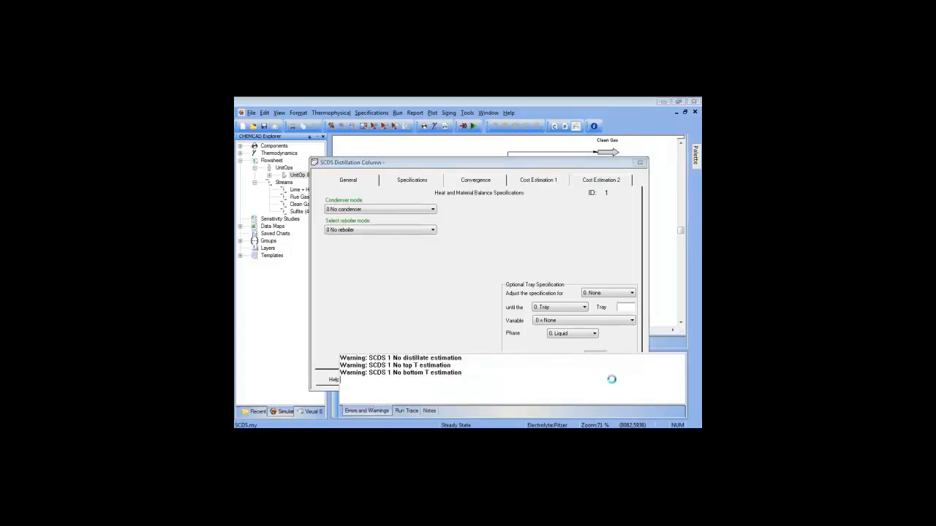
pyautogui.press('Return')
pyautogui.rightClick(554, 152)
pyautogui.click(547, 153)
pyautogui.moveTo(547, 153)
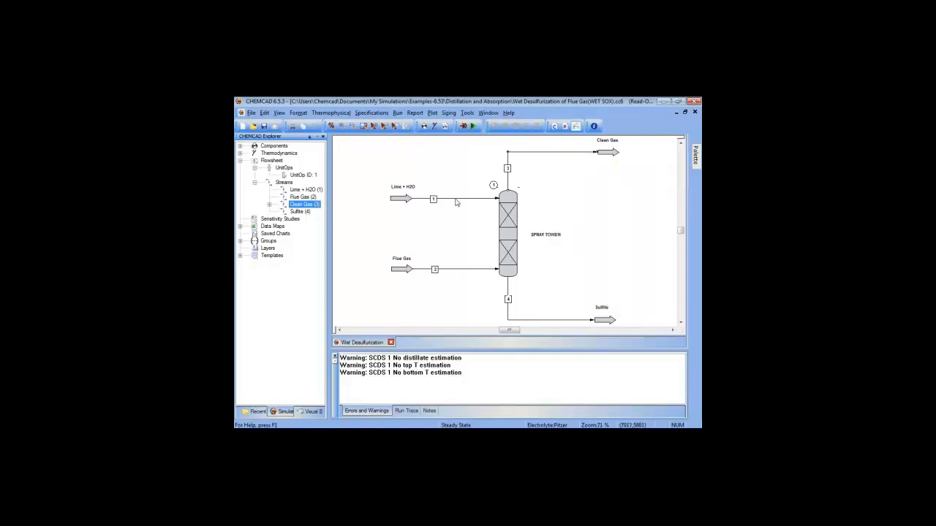
pyautogui.moveTo(544, 324)
pyautogui.moveTo(509, 231)
# Step: Close the desulfurization example without saving, open the HCl-Water Packed Column example and fit its flowsheet to the window
pyautogui.click(695, 112)
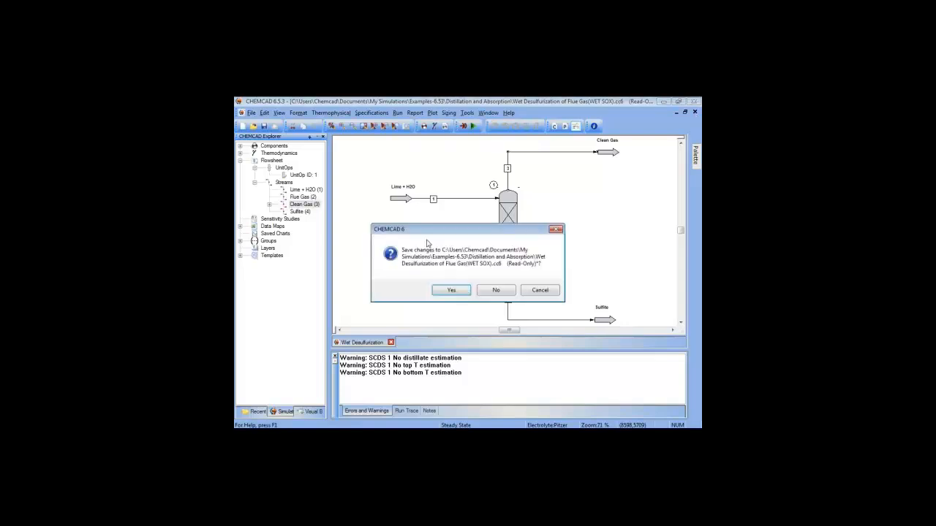
pyautogui.click(495, 290)
pyautogui.click(253, 126)
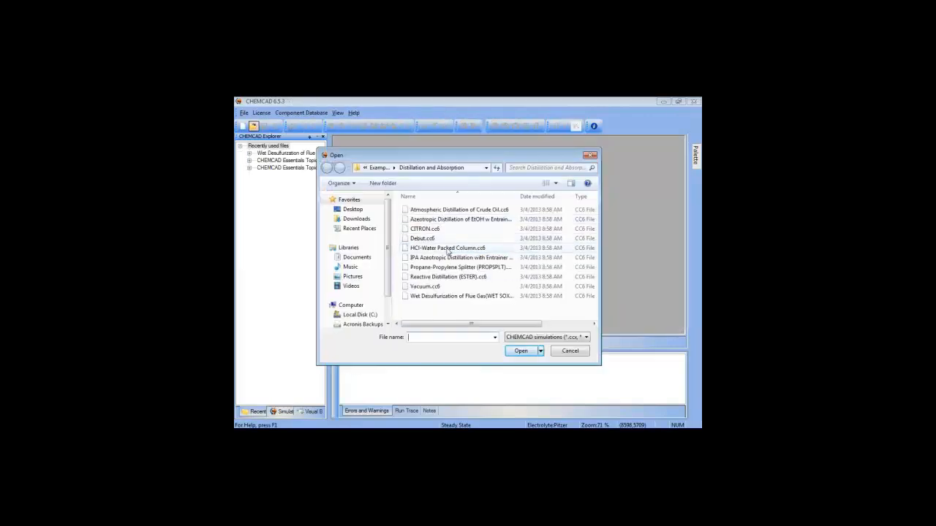
pyautogui.doubleClick(450, 249)
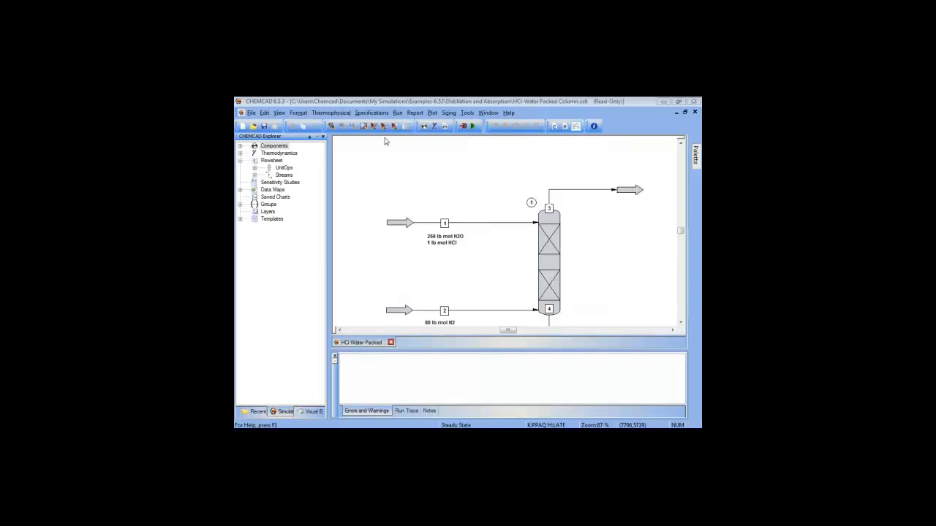
pyautogui.click(363, 125)
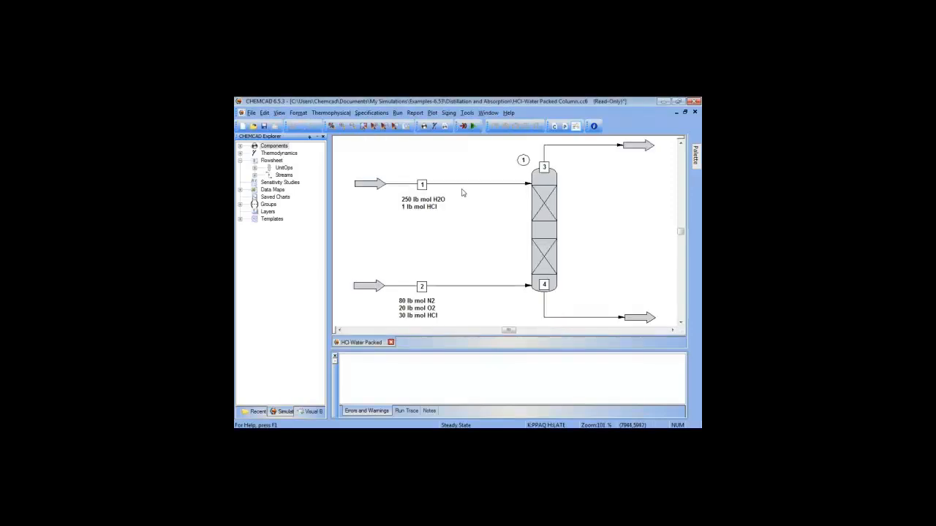
# Step: Review the two feed streams and the column's simulation model options, keep Packed column mass transfer and continue to the packed column data
pyautogui.moveTo(461, 188)
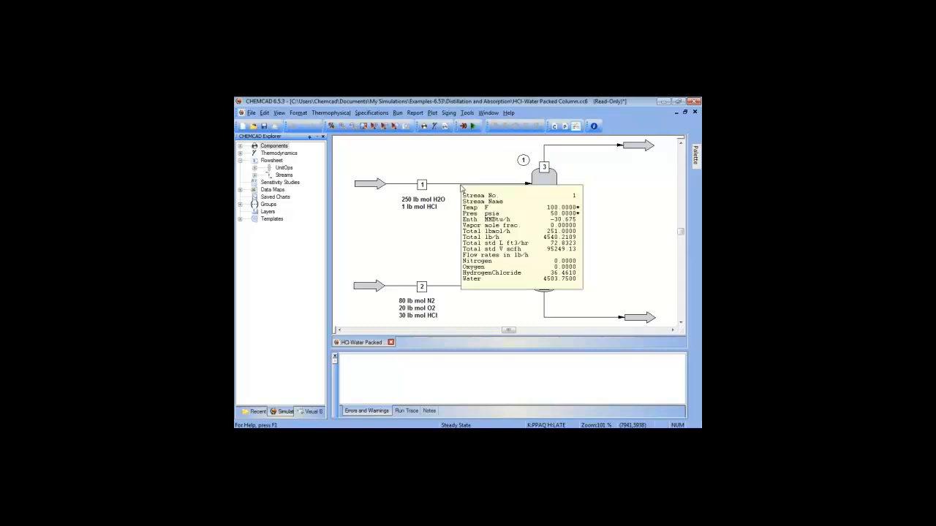
pyautogui.moveTo(462, 291)
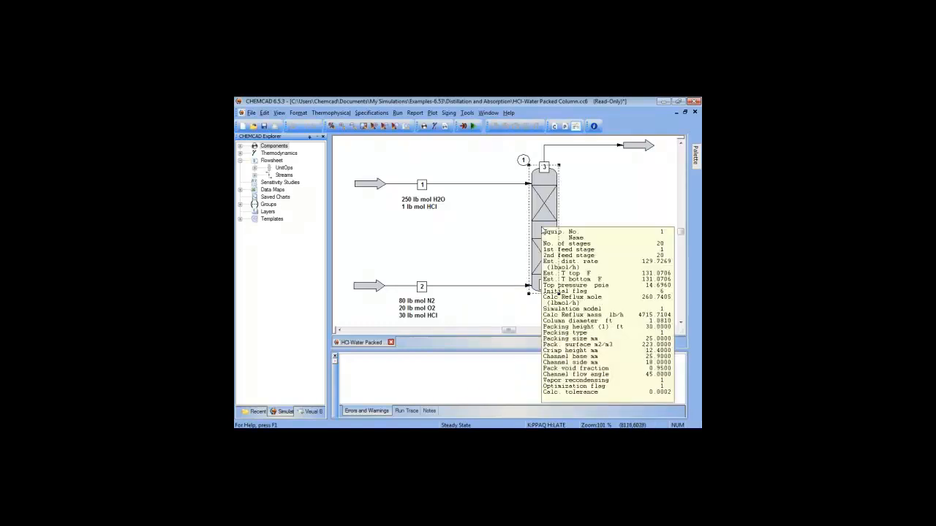
pyautogui.click(541, 227)
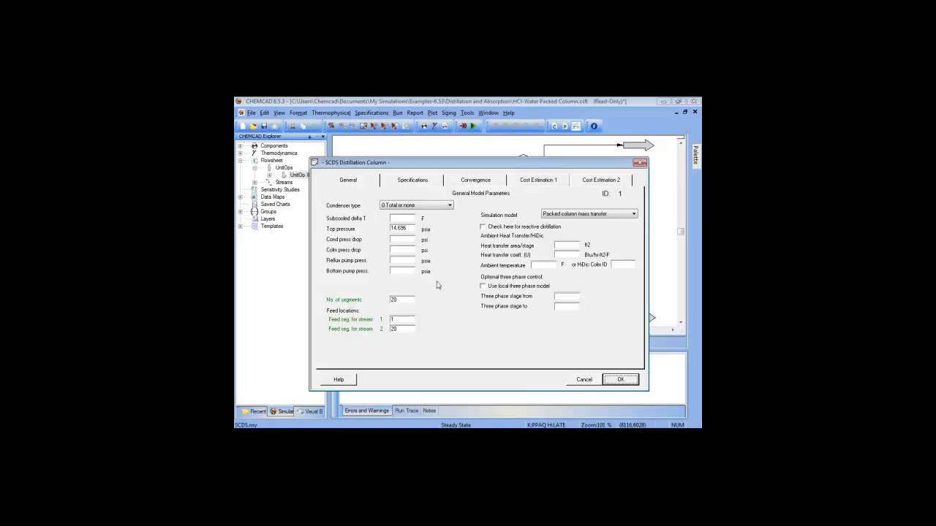
pyautogui.click(586, 215)
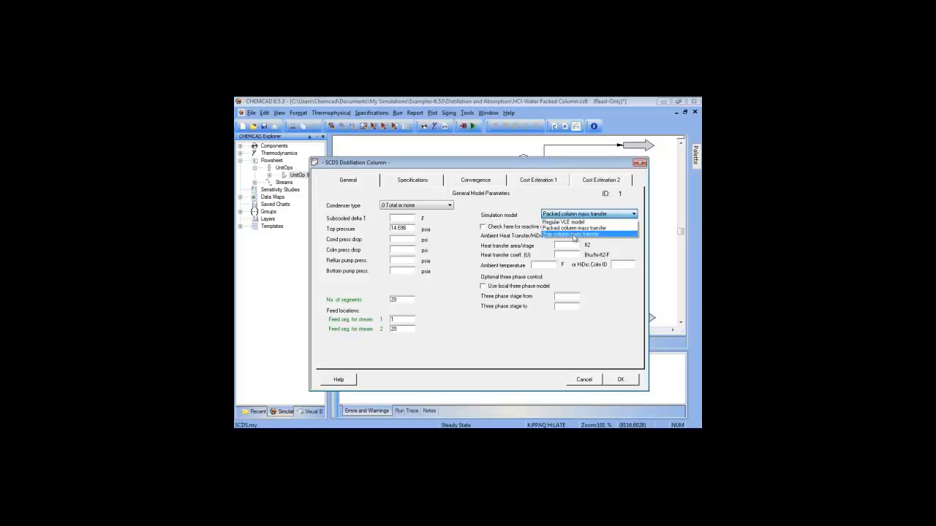
pyautogui.click(620, 381)
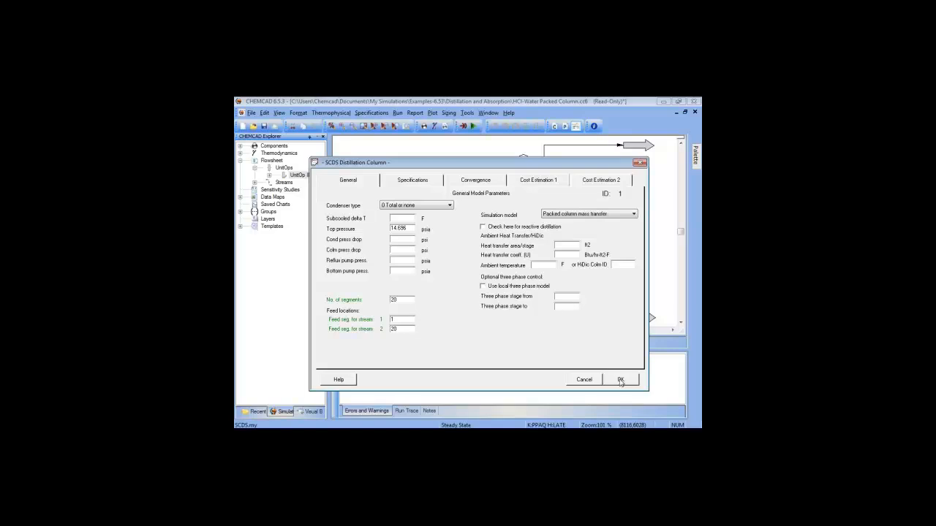
pyautogui.click(620, 380)
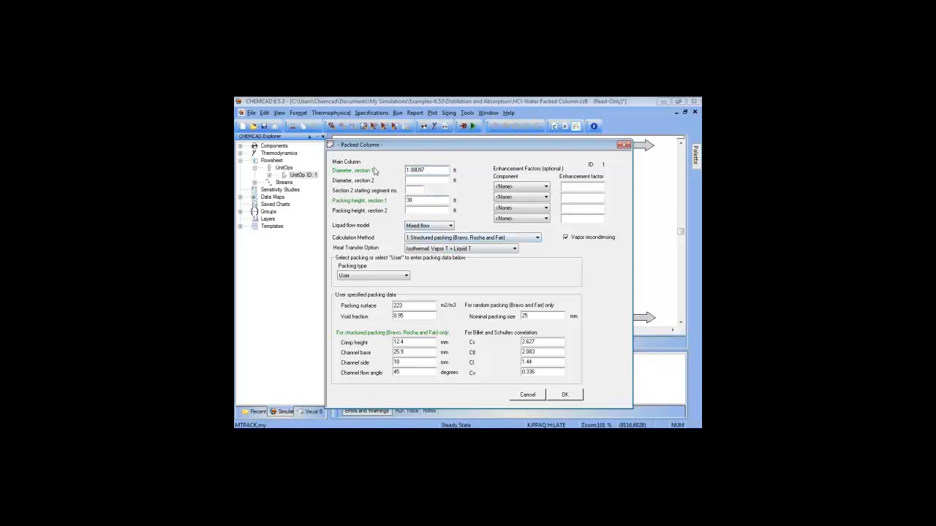
# Step: Try dumped metal Hiflow ring packing of 50 mm size in the packed column data and cancel the changes
pyautogui.click(467, 242)
pyautogui.click(450, 240)
pyautogui.click(451, 240)
pyautogui.click(408, 276)
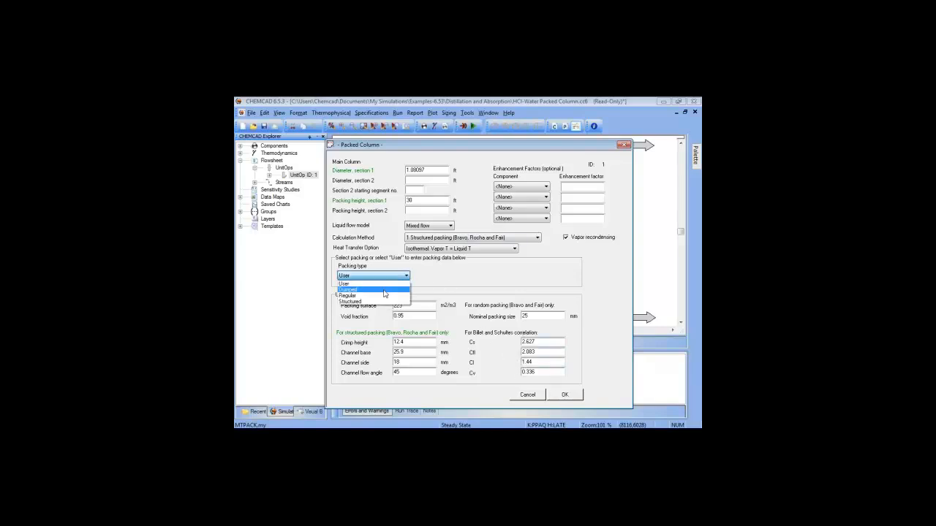
pyautogui.click(385, 290)
pyautogui.click(443, 278)
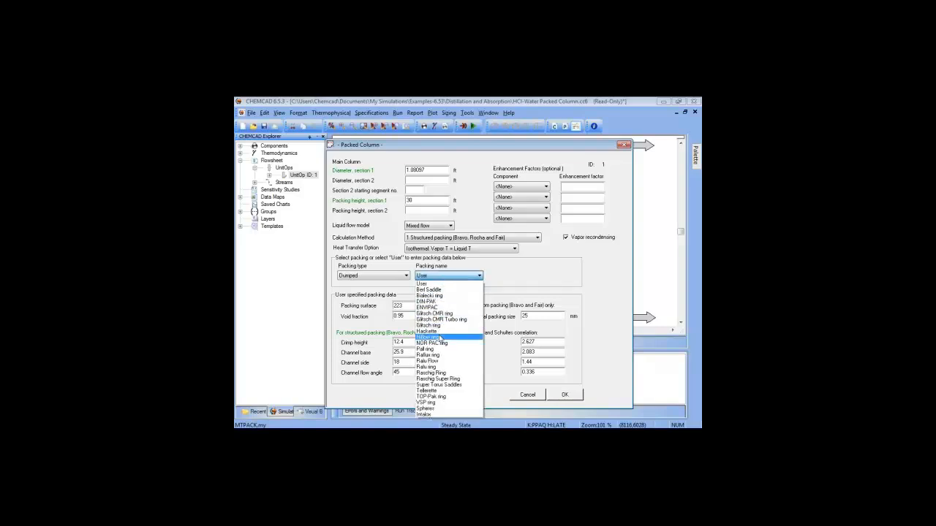
pyautogui.click(441, 337)
pyautogui.click(515, 276)
pyautogui.click(502, 302)
pyautogui.click(562, 277)
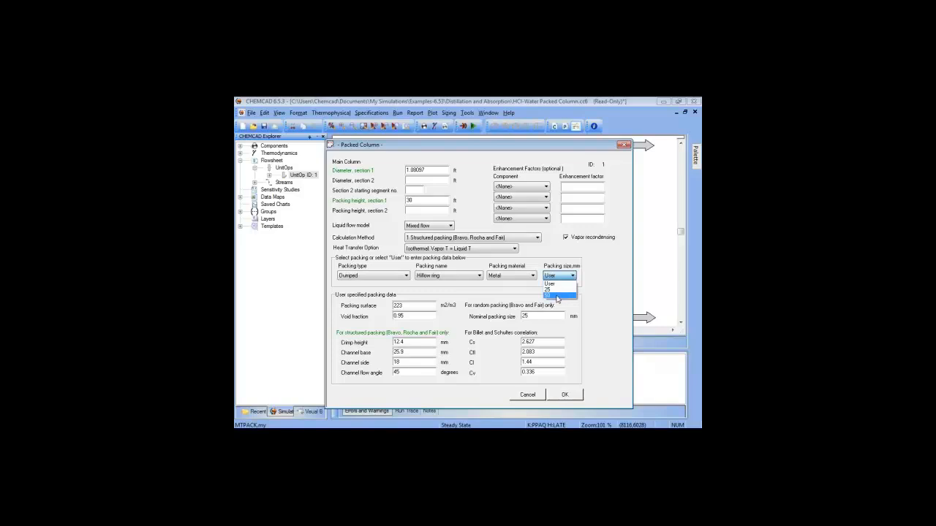
pyautogui.click(557, 295)
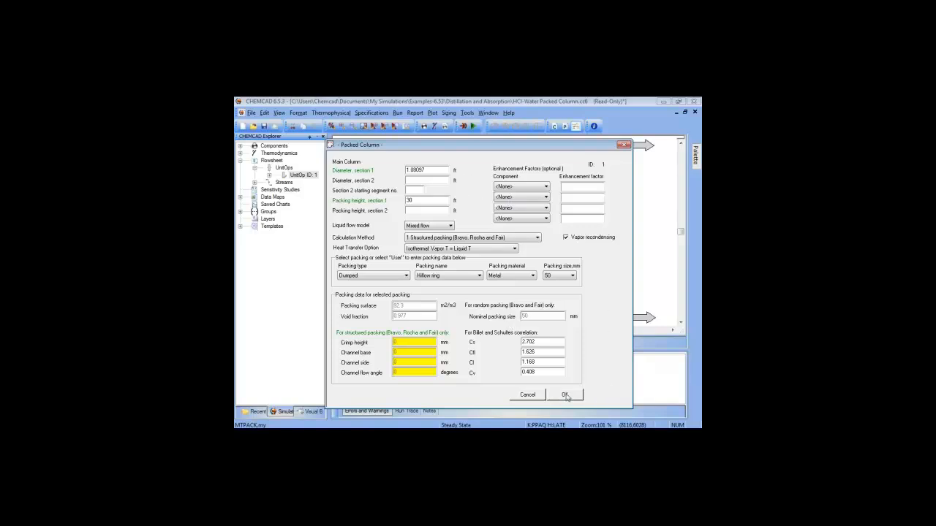
pyautogui.click(527, 396)
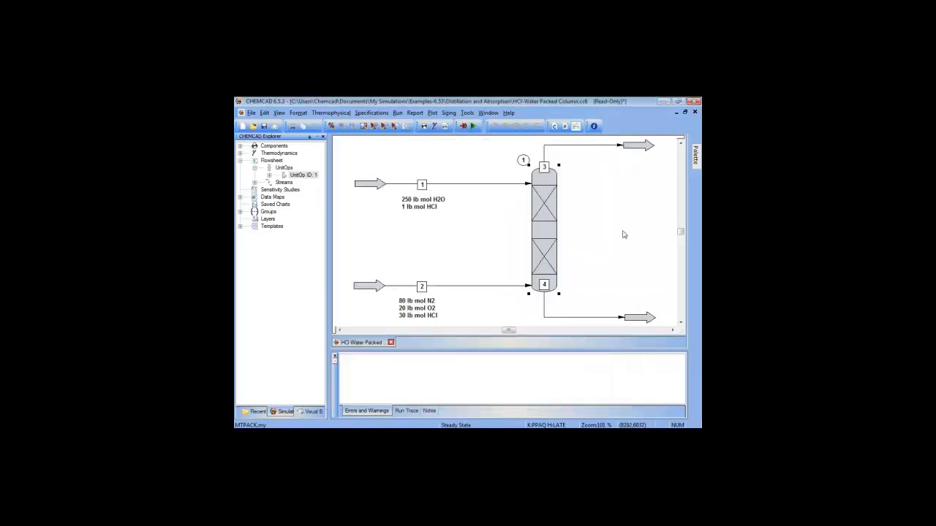
# Step: Close the HCl-Water example without saving, open the IPA Azeotropic Distillation with Entrainer example and fit its flowsheet to the window
pyautogui.click(694, 112)
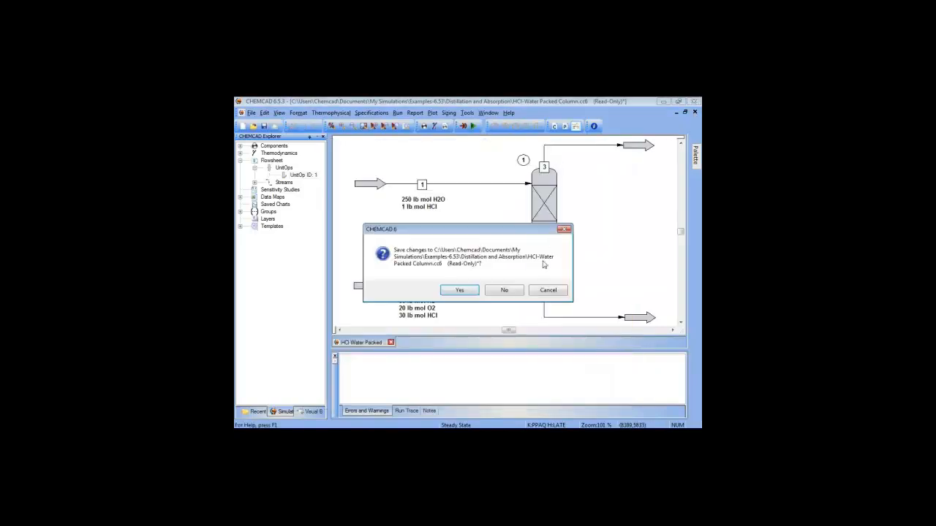
pyautogui.click(503, 291)
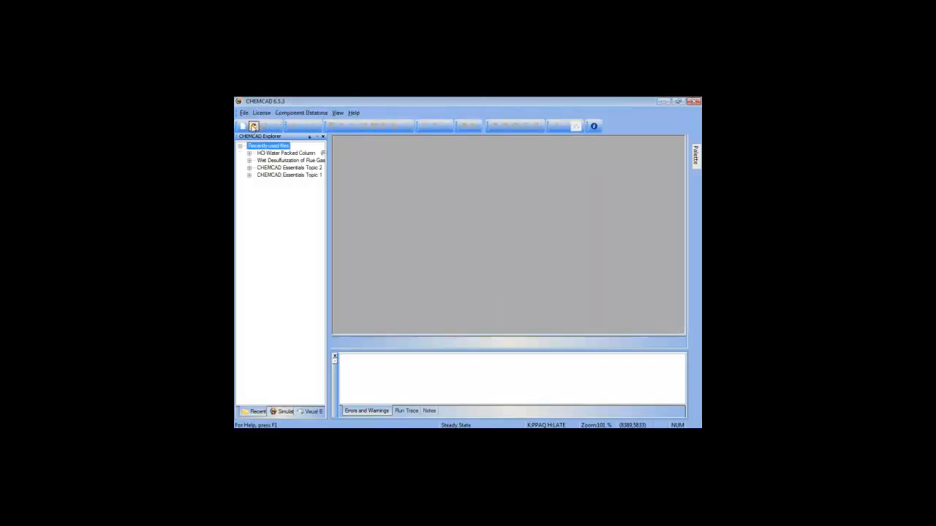
pyautogui.click(254, 126)
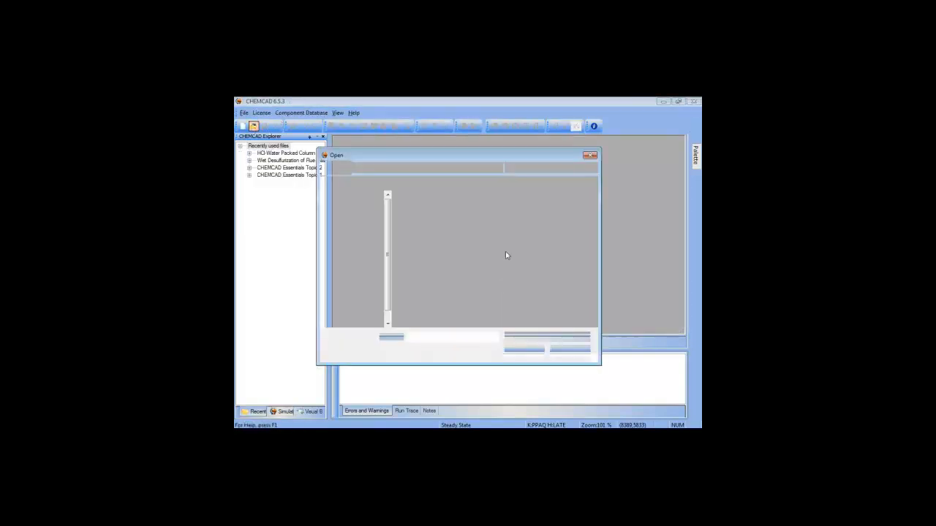
pyautogui.doubleClick(472, 256)
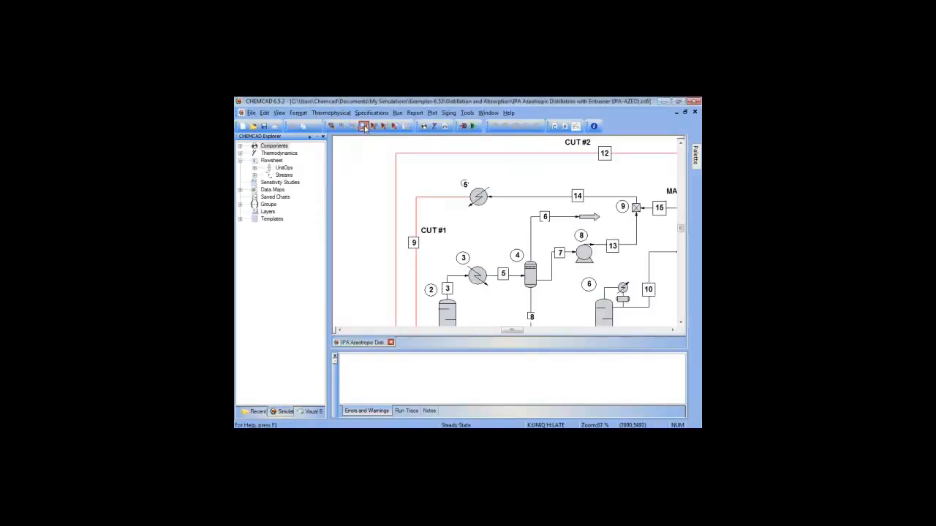
pyautogui.click(364, 126)
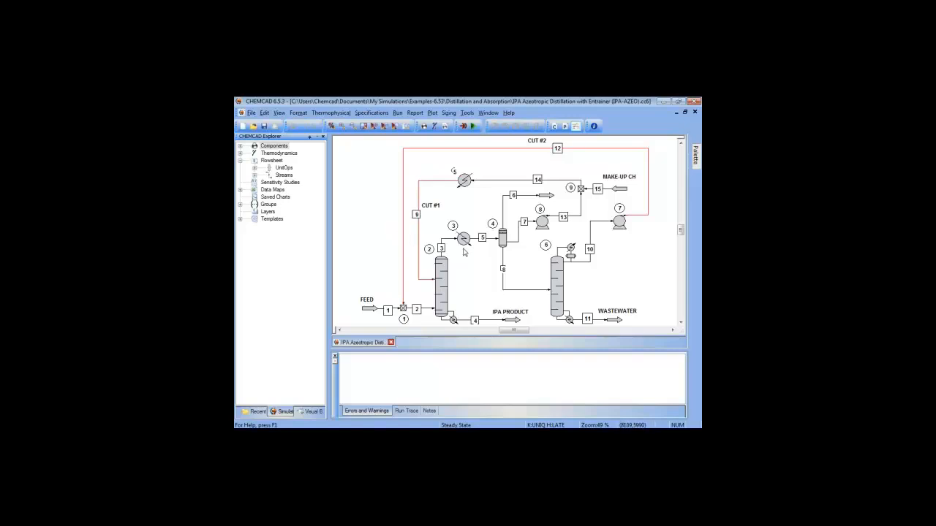
# Step: Examine heat exchanger 3, the condenser and reboiler specifications of column 2, and the separator with its outlet streams
pyautogui.moveTo(464, 249)
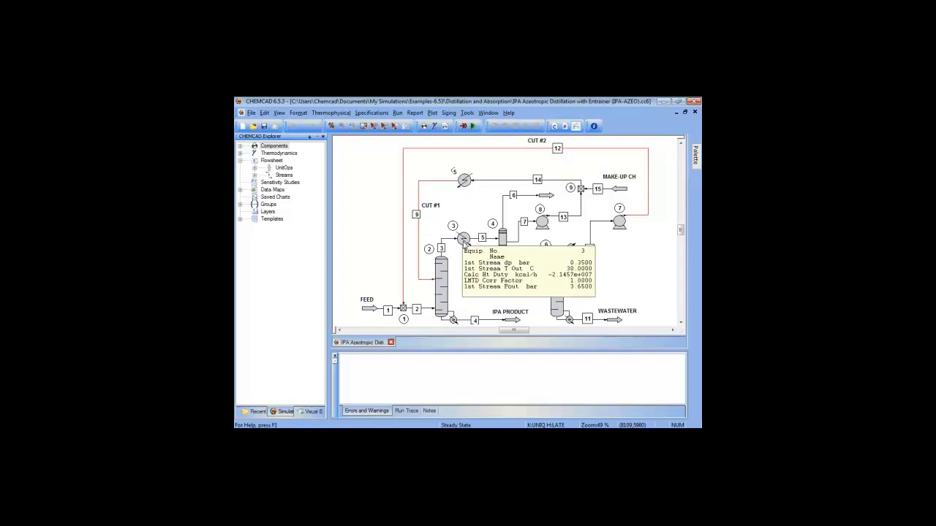
pyautogui.moveTo(455, 320)
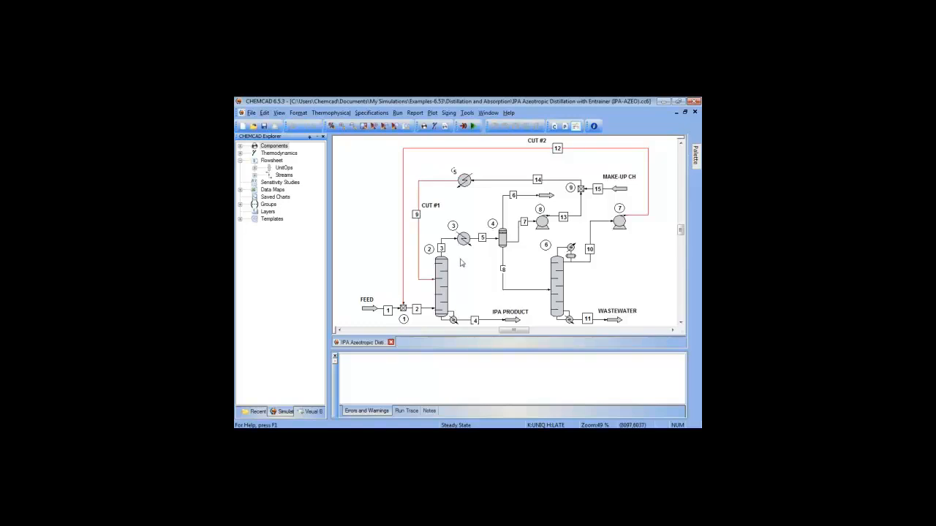
pyautogui.doubleClick(438, 280)
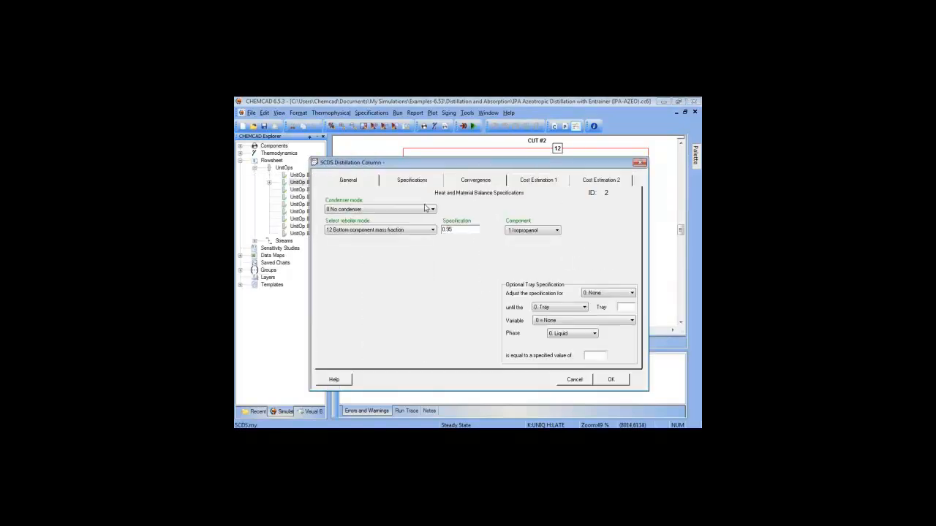
pyautogui.click(611, 379)
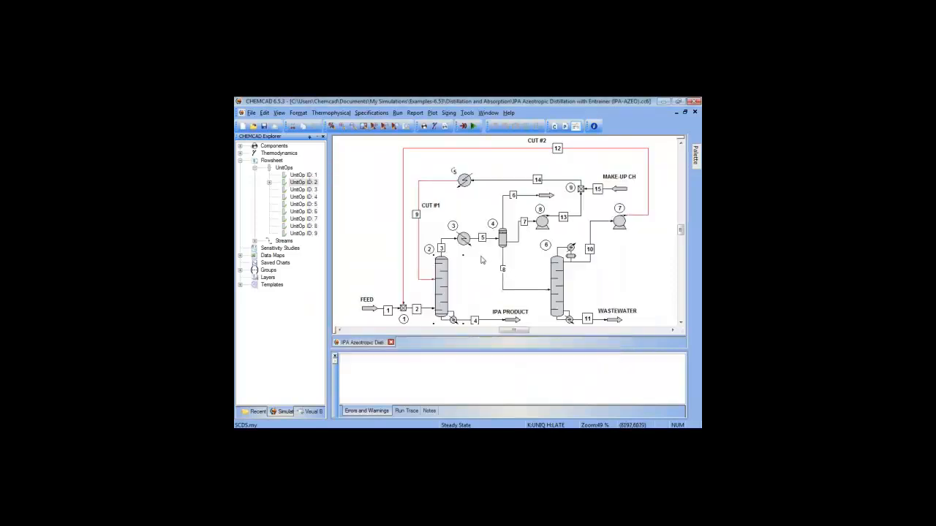
pyautogui.moveTo(504, 244)
pyautogui.moveTo(532, 198)
pyautogui.moveTo(437, 281)
pyautogui.moveTo(529, 227)
pyautogui.moveTo(519, 293)
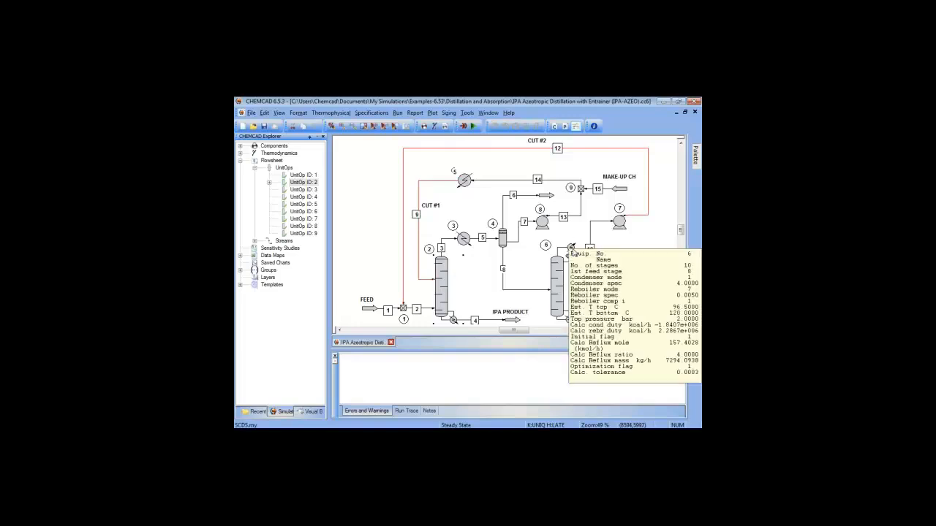
# Step: Review the general and condenser/reboiler specifications of column 6, and switch to the PowerPoint slide on distillation columns
pyautogui.doubleClick(572, 252)
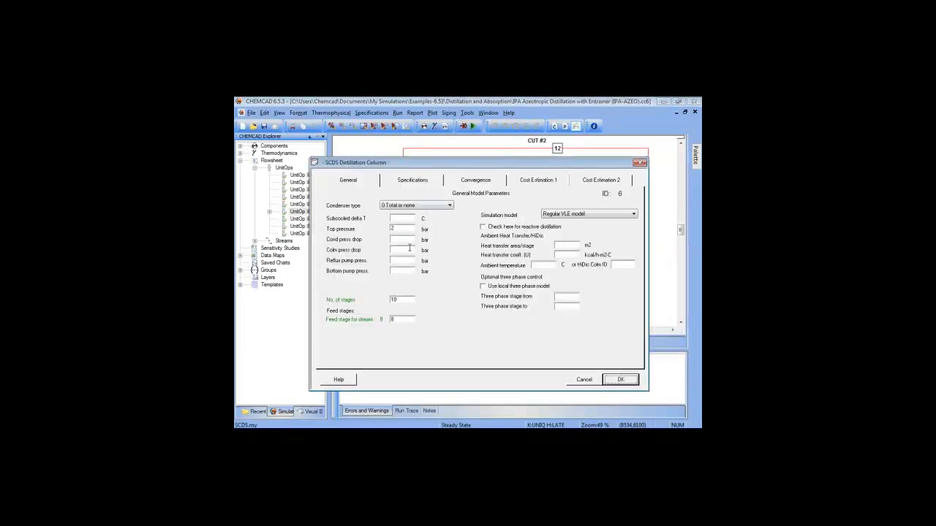
pyautogui.click(413, 180)
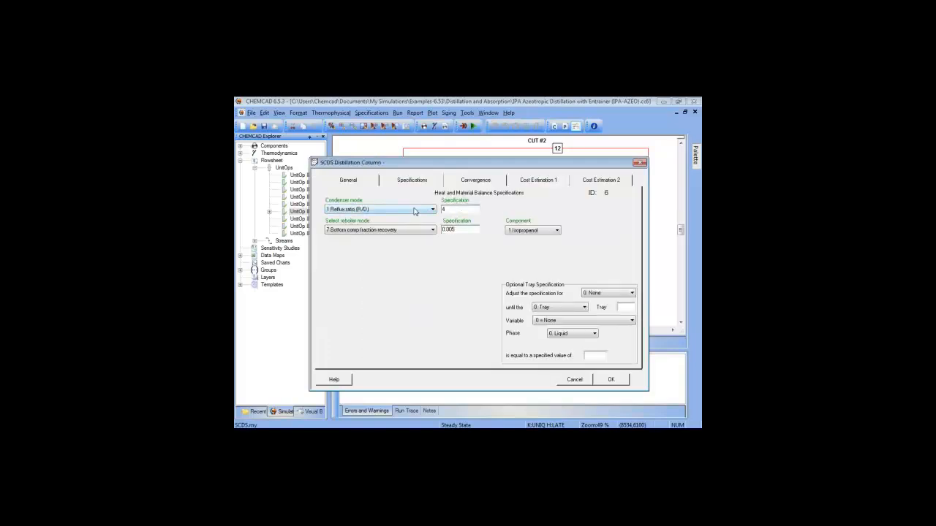
pyautogui.click(610, 380)
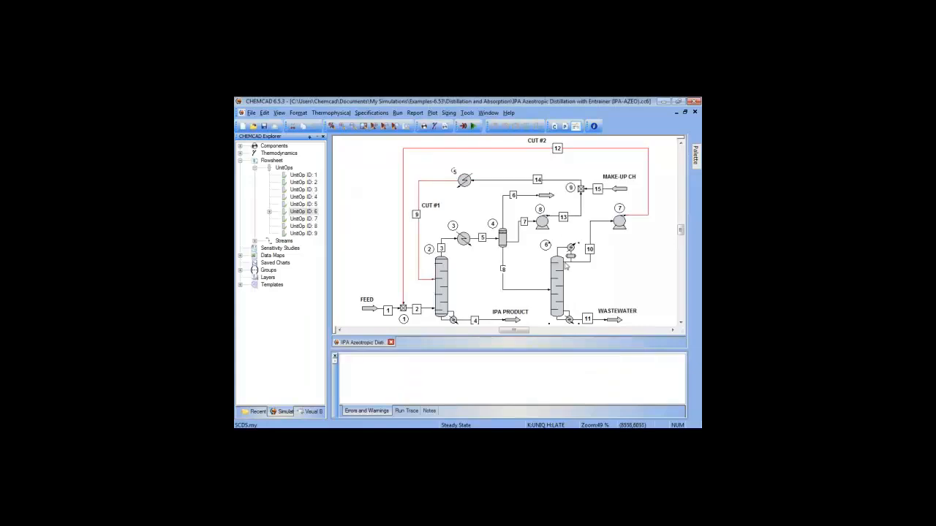
pyautogui.moveTo(559, 275)
pyautogui.moveTo(475, 244)
pyautogui.hotkey('alt', 'Tab')
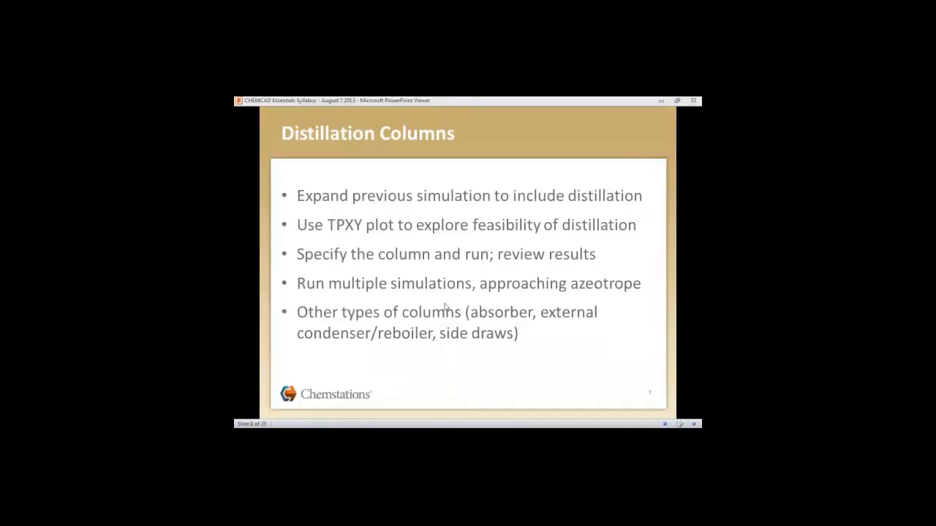
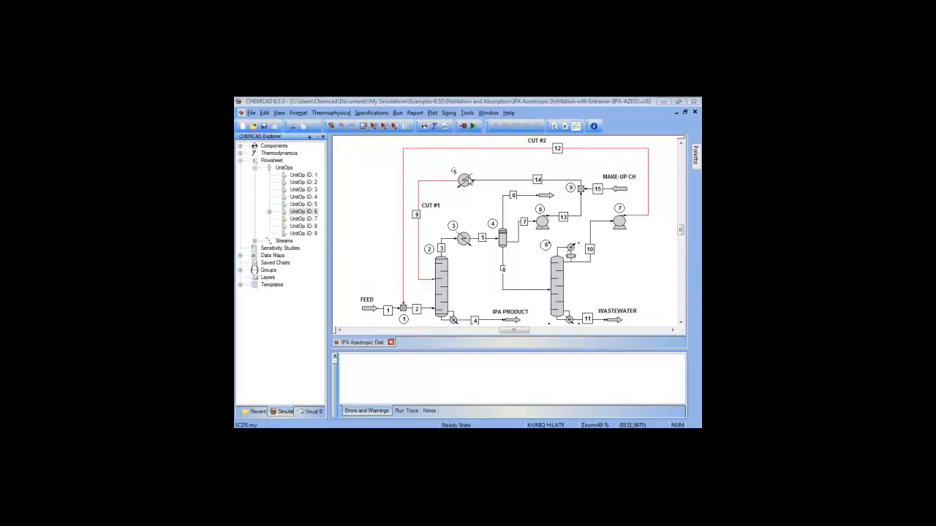
# Step: Change the ID of stream 13 after pump 8 to 10, and accept switching the two stream IDs
pyautogui.rightClick(574, 219)
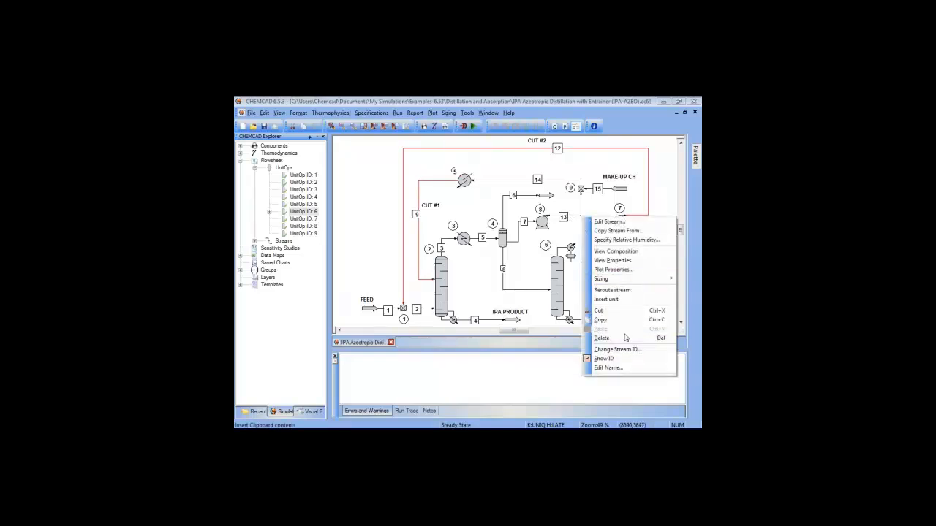
pyautogui.click(607, 350)
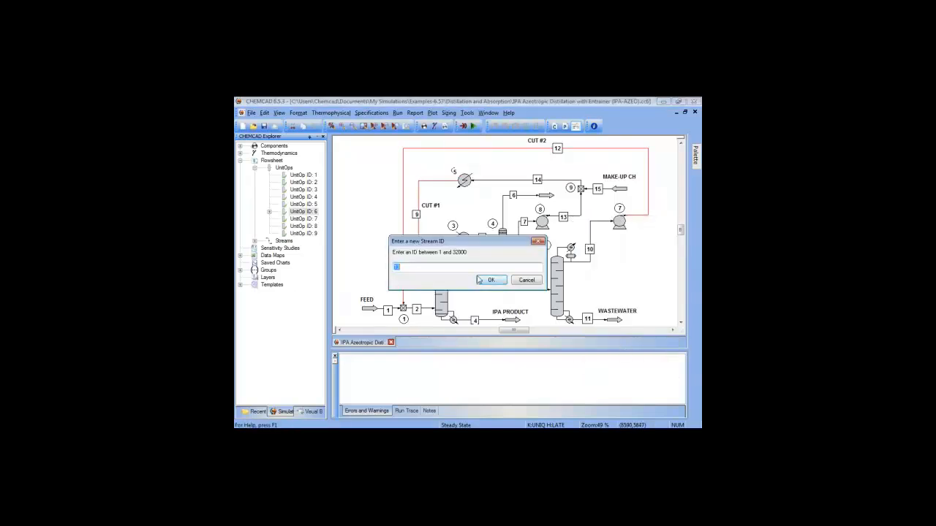
pyautogui.write('11')
pyautogui.moveTo(512, 247); pyautogui.dragTo(454, 255)
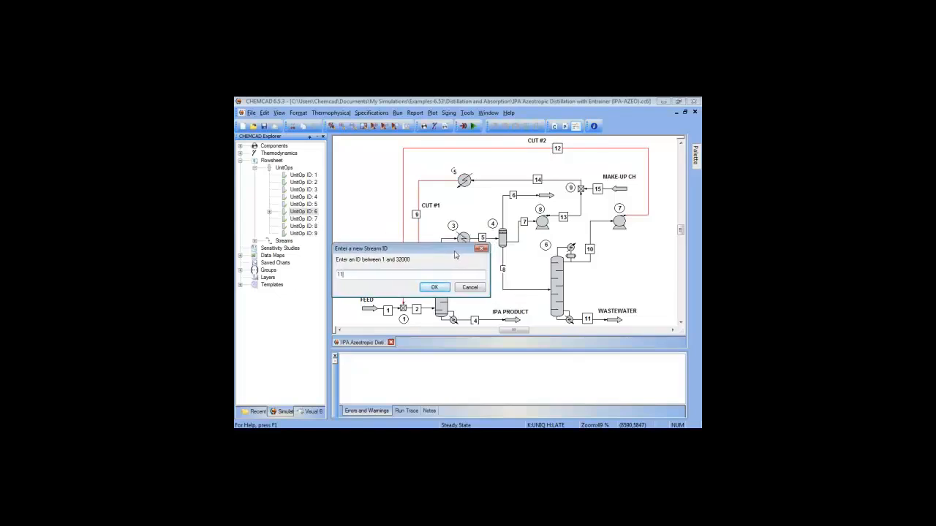
pyautogui.press('BackSpace')
pyautogui.write('0')
pyautogui.click(436, 288)
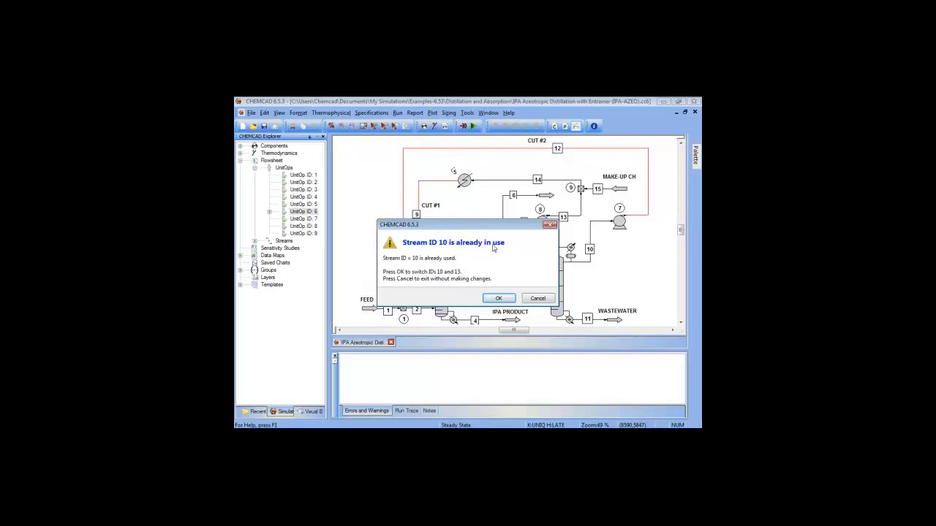
pyautogui.moveTo(502, 226); pyautogui.dragTo(439, 236)
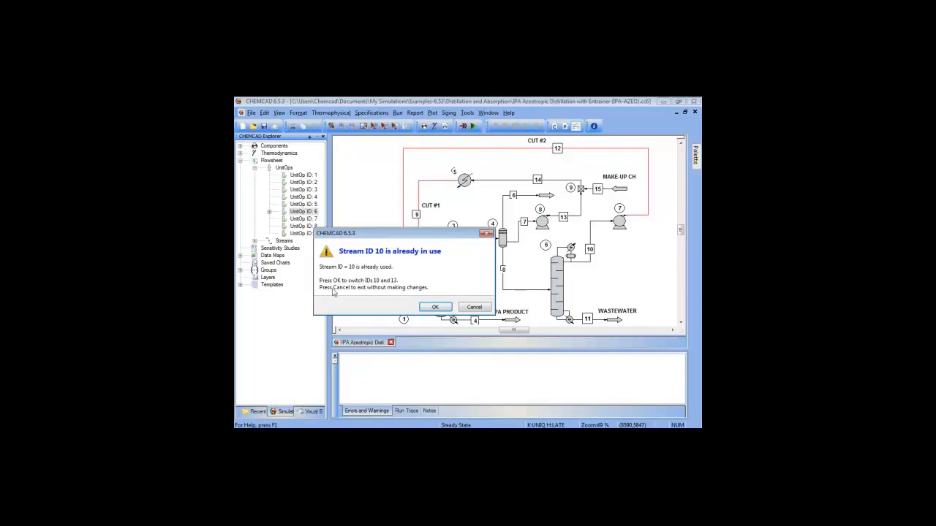
pyautogui.click(435, 308)
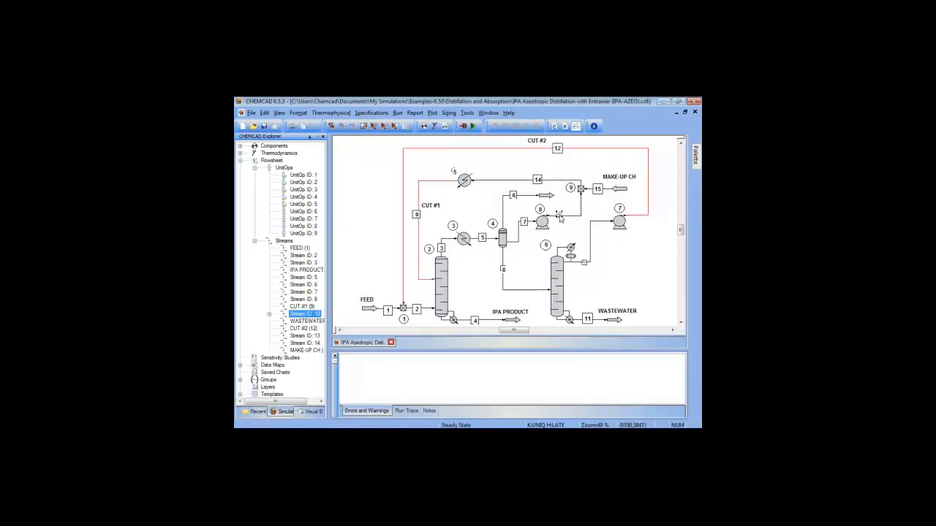
# Step: Select the labels of the two switched streams and enlarge their font, trying size 10 and settling on size 12
pyautogui.moveTo(559, 216)
pyautogui.moveTo(562, 218); pyautogui.dragTo(568, 223)
pyautogui.keyDown('shift'); pyautogui.click(584, 264); pyautogui.keyUp('shift')
pyautogui.click(298, 112)
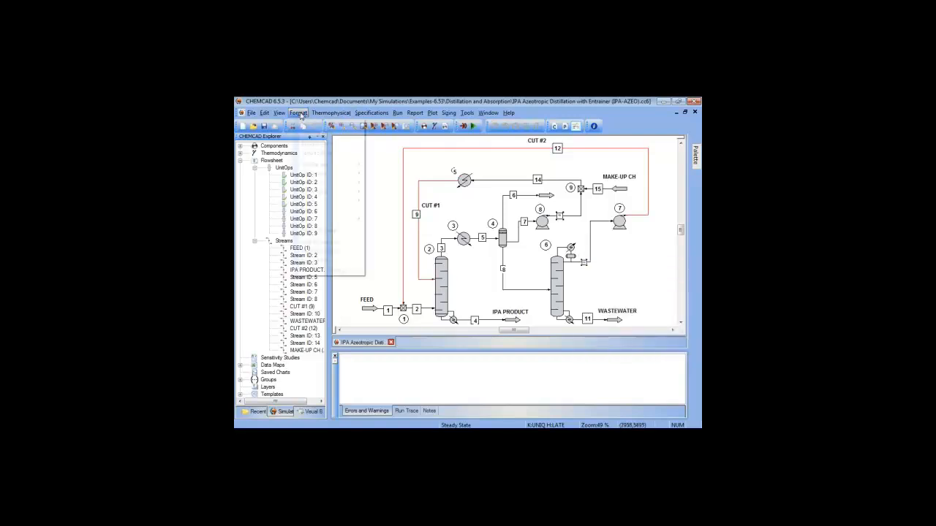
pyautogui.click(331, 209)
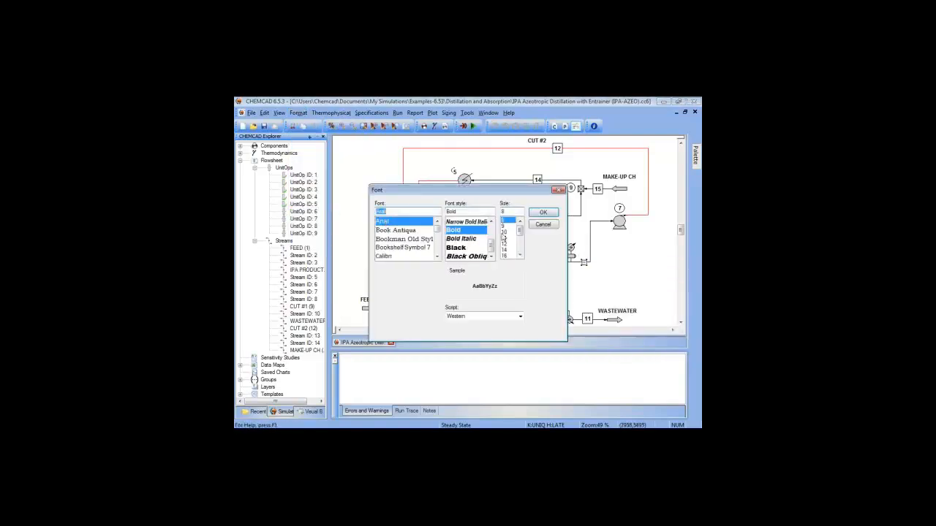
pyautogui.click(505, 232)
pyautogui.click(543, 212)
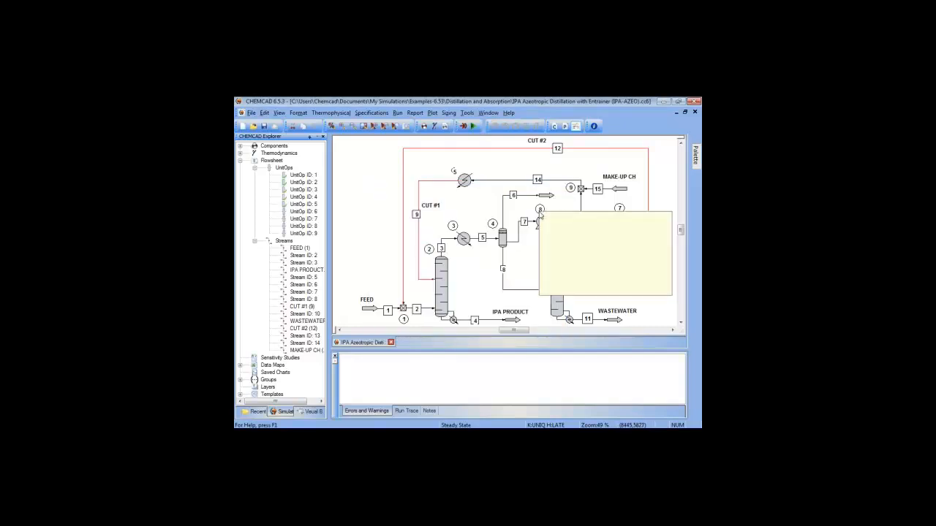
pyautogui.click(298, 112)
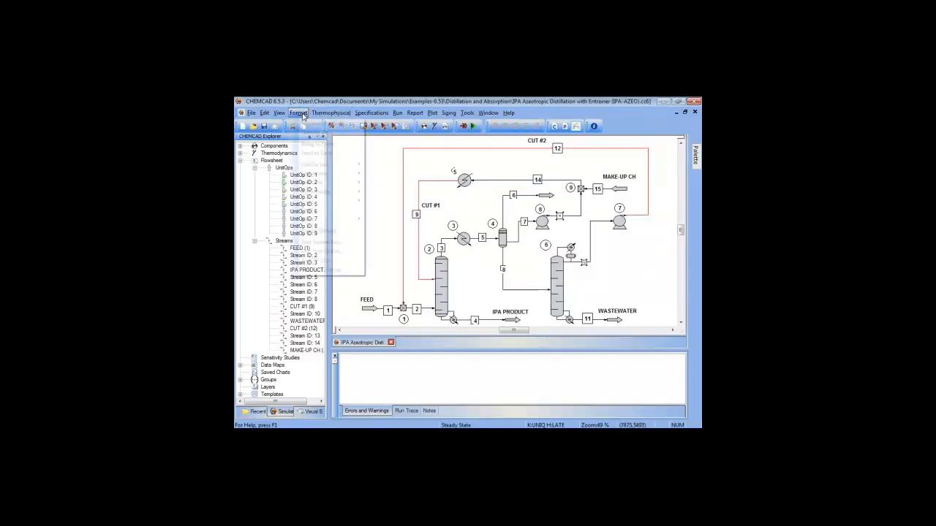
pyautogui.click(322, 210)
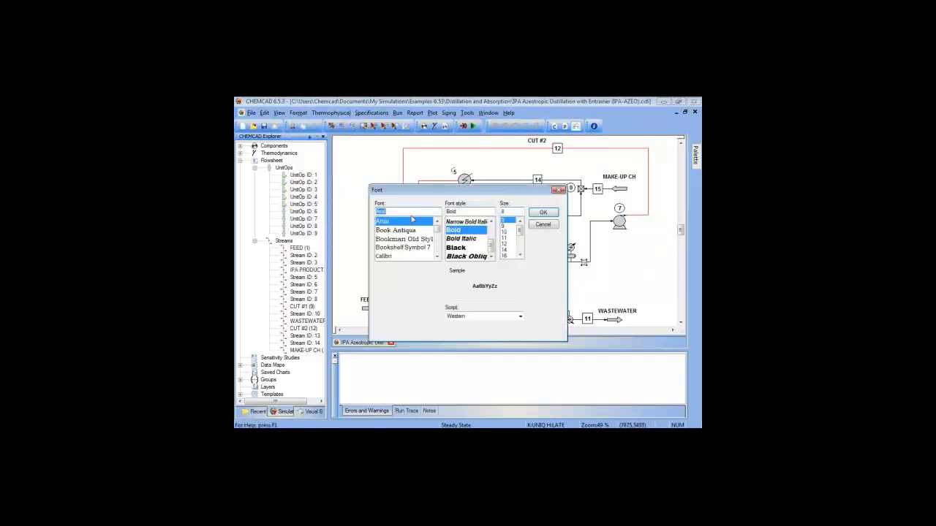
pyautogui.click(505, 245)
pyautogui.click(543, 213)
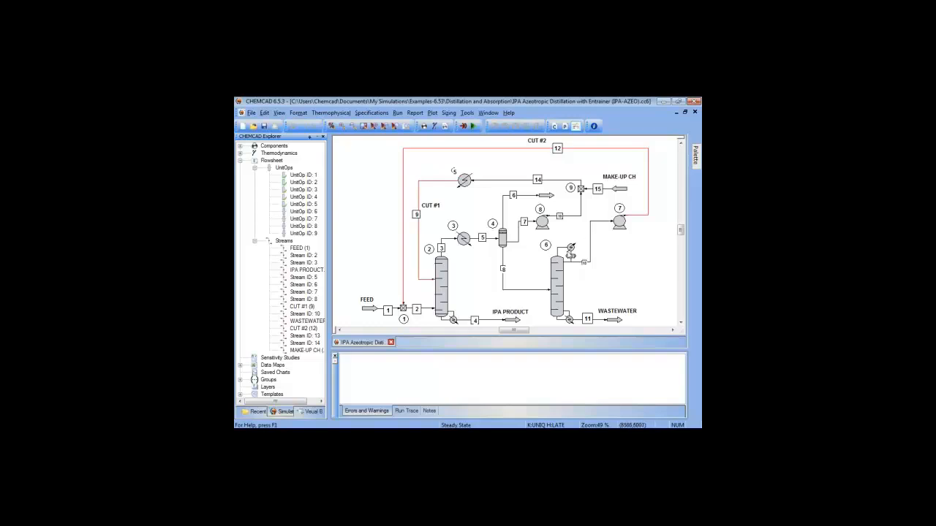
# Step: Change the ID of distillation column 6 to 7 and accept switching the two unit operation IDs
pyautogui.rightClick(558, 269)
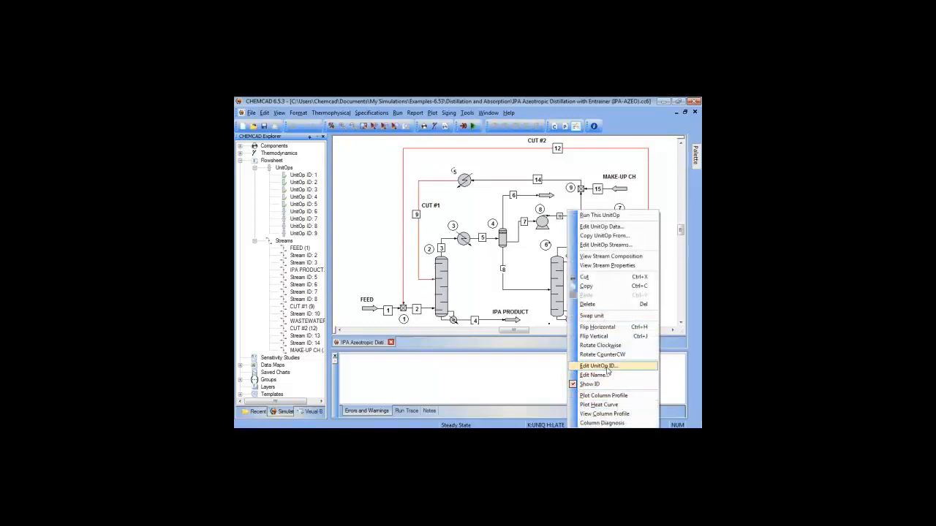
pyautogui.click(606, 367)
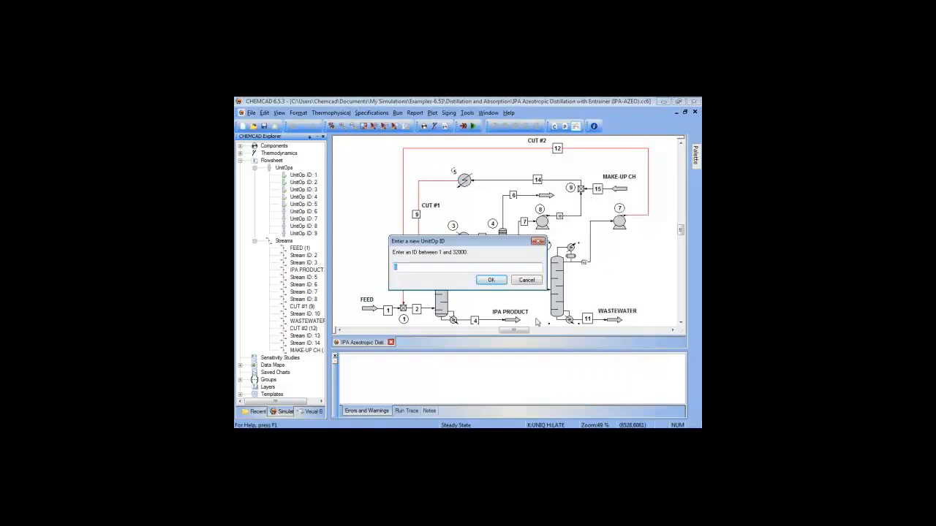
pyautogui.write('7')
pyautogui.press('Return')
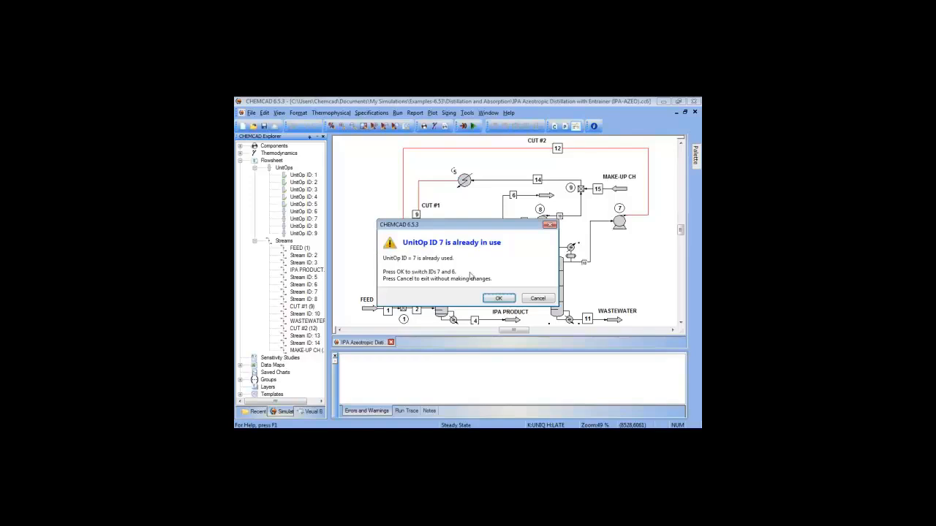
pyautogui.click(499, 299)
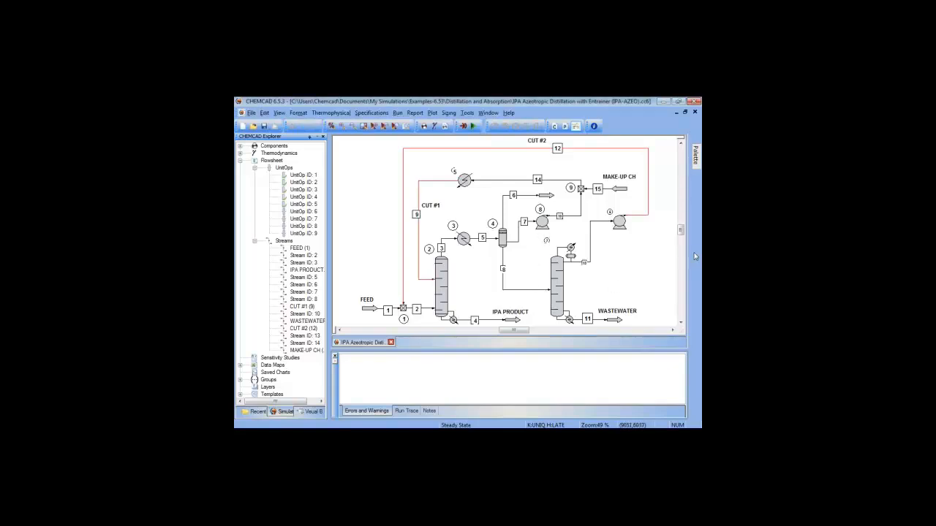
pyautogui.moveTo(696, 158)
pyautogui.moveTo(519, 247)
pyautogui.moveTo(443, 276)
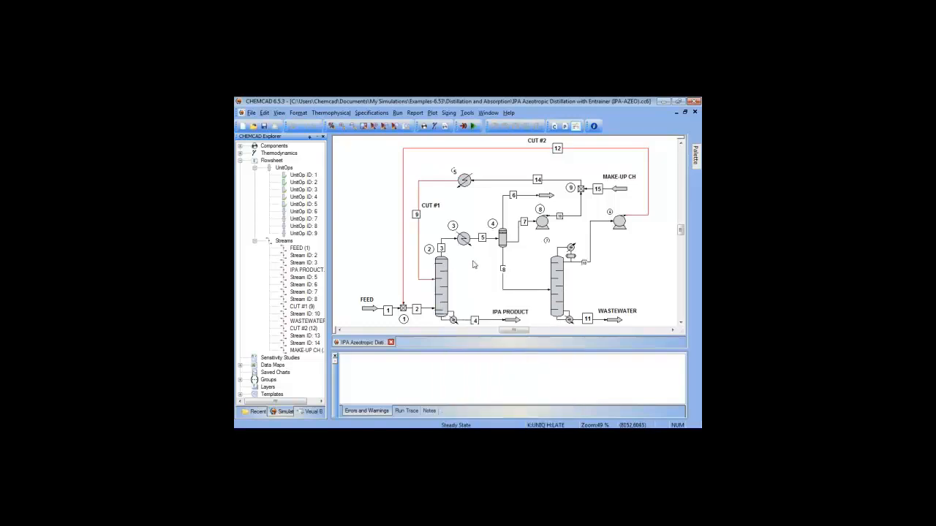